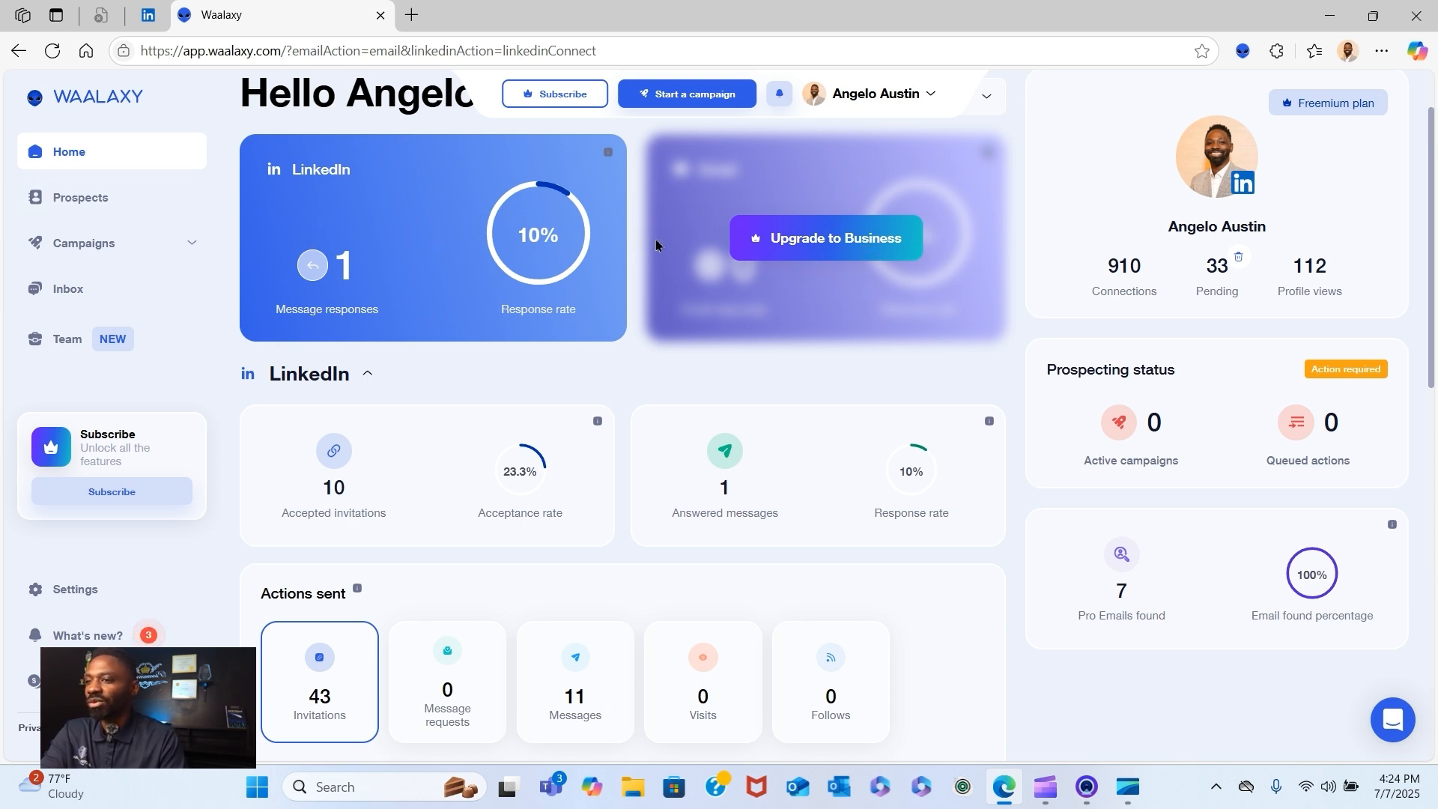
- Review the LinkedIn, actions sent and email statistics on the home dashboard
{"action": "scroll", "coordinate": [656, 245], "scroll_direction": "down", "scroll_amount": 1}
{"action": "scroll", "coordinate": [654, 247], "scroll_direction": "down", "scroll_amount": 4}
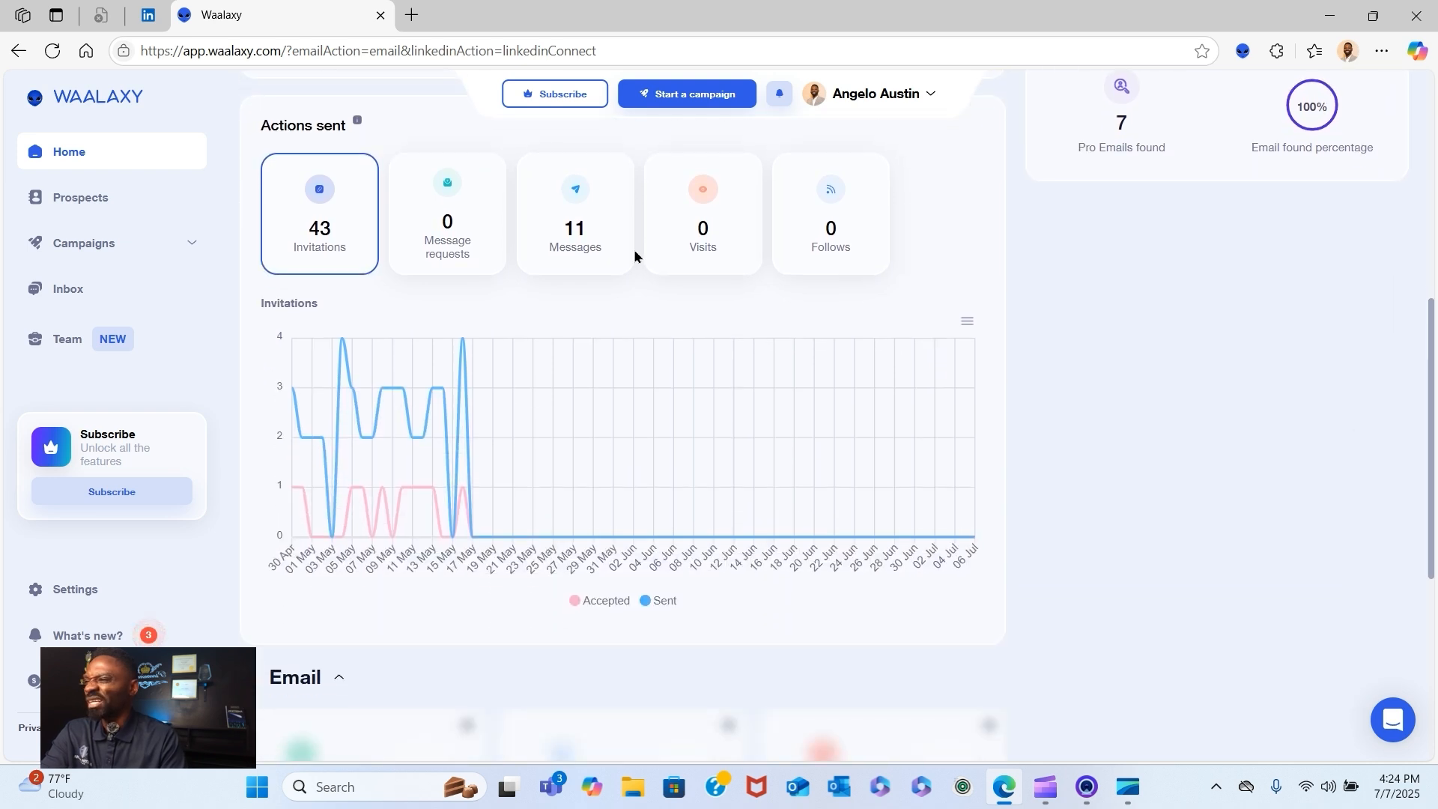
{"action": "scroll", "coordinate": [634, 257], "scroll_direction": "down", "scroll_amount": 3}
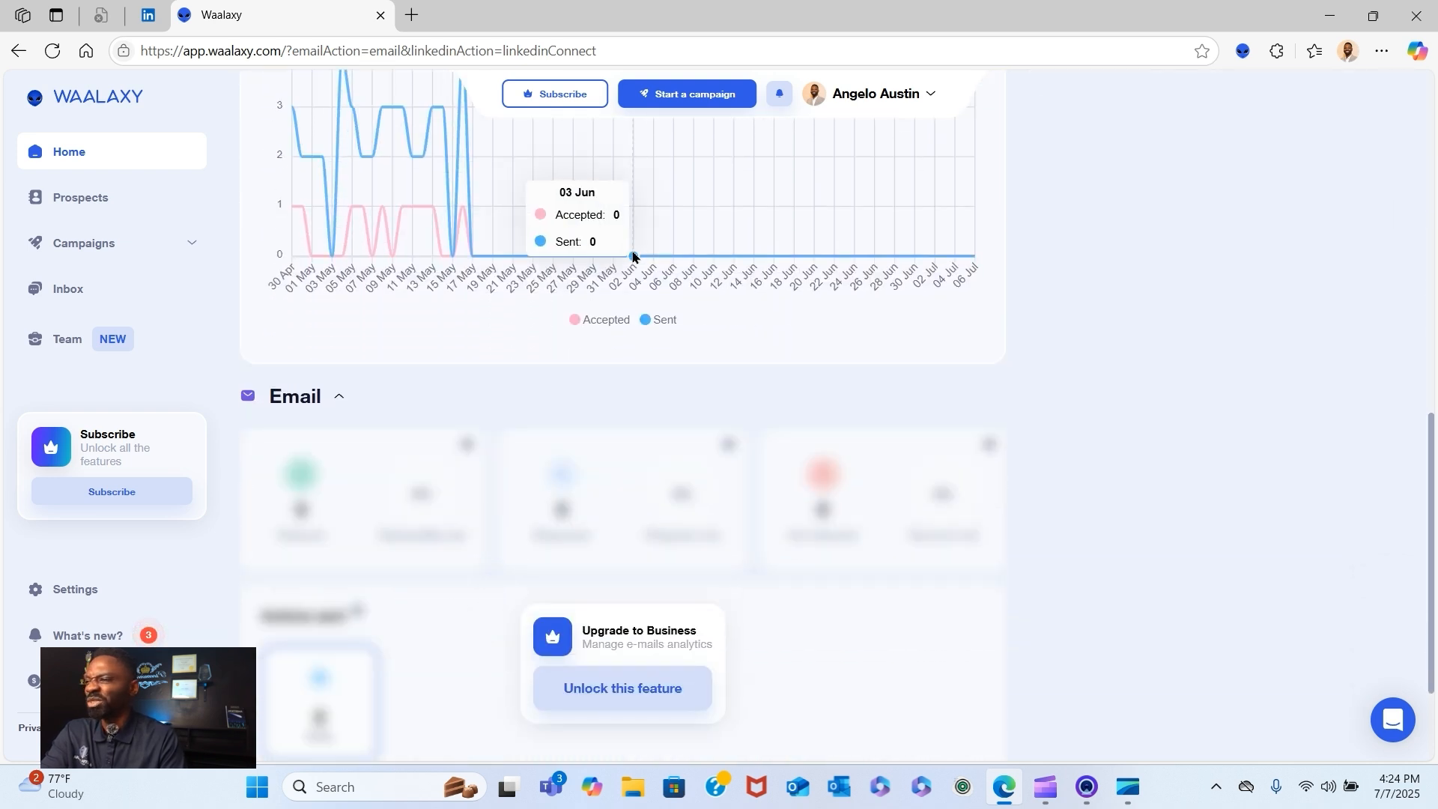
{"action": "scroll", "coordinate": [633, 256], "scroll_direction": "up", "scroll_amount": 4}
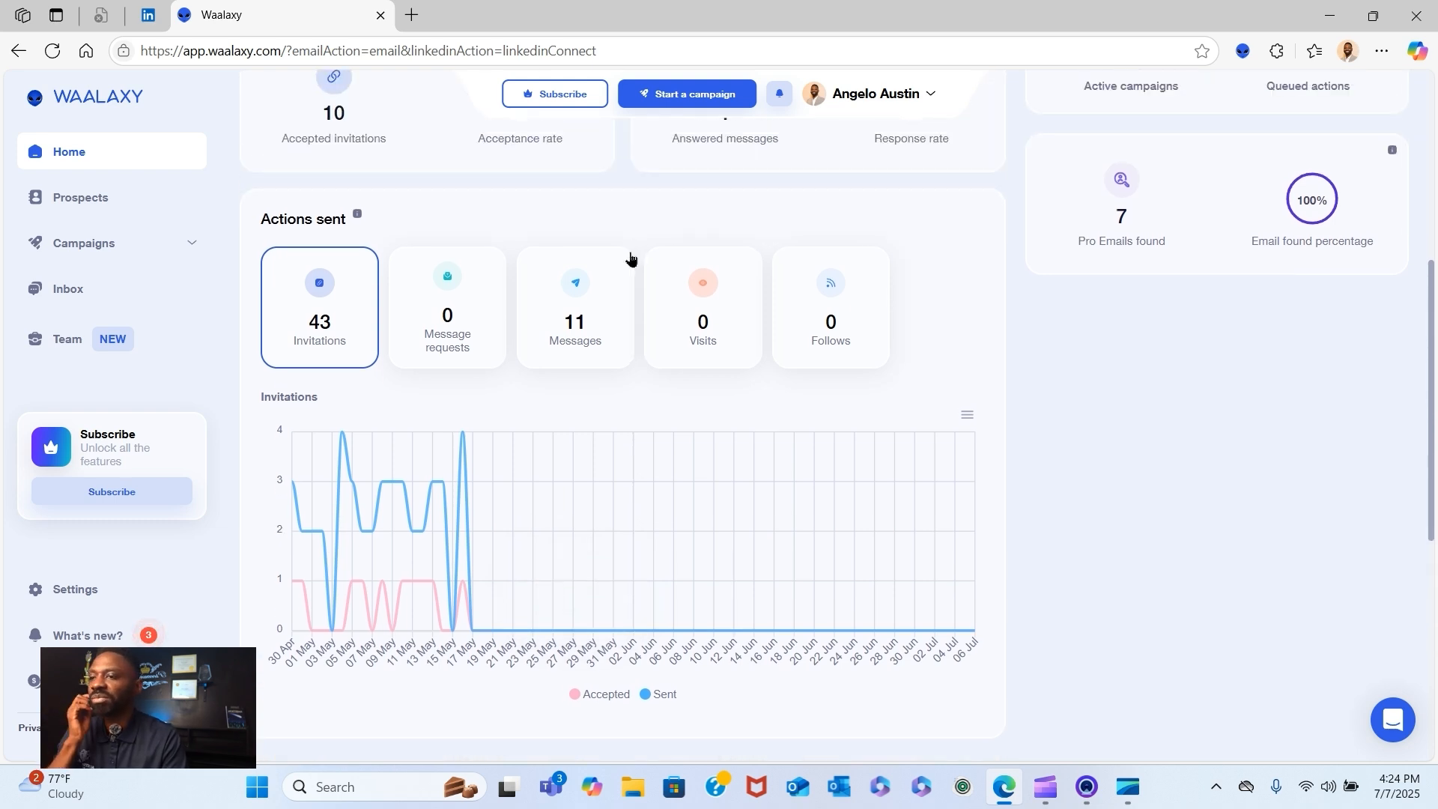
{"action": "scroll", "coordinate": [629, 257], "scroll_direction": "up", "scroll_amount": 3}
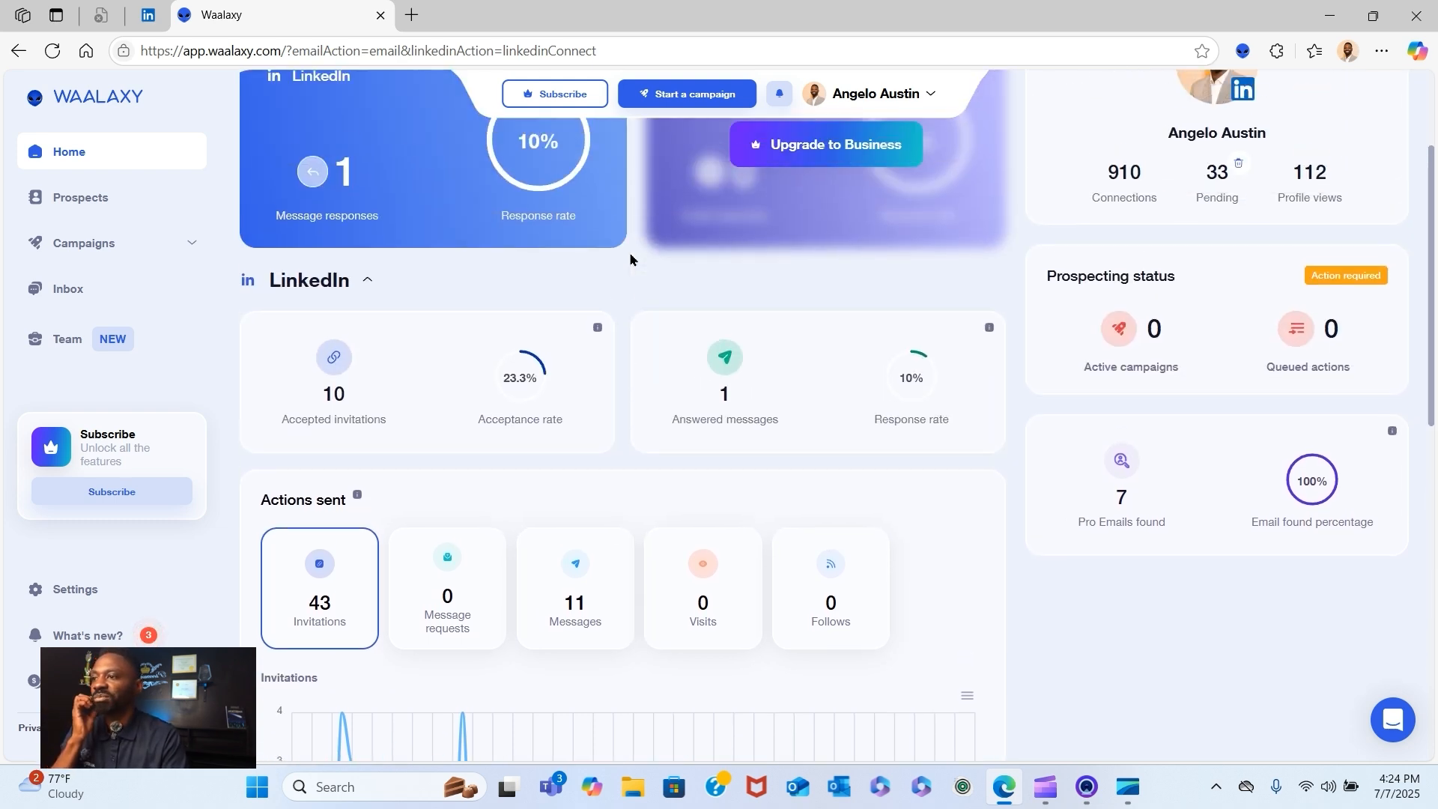
{"action": "scroll", "coordinate": [629, 259], "scroll_direction": "up", "scroll_amount": 1}
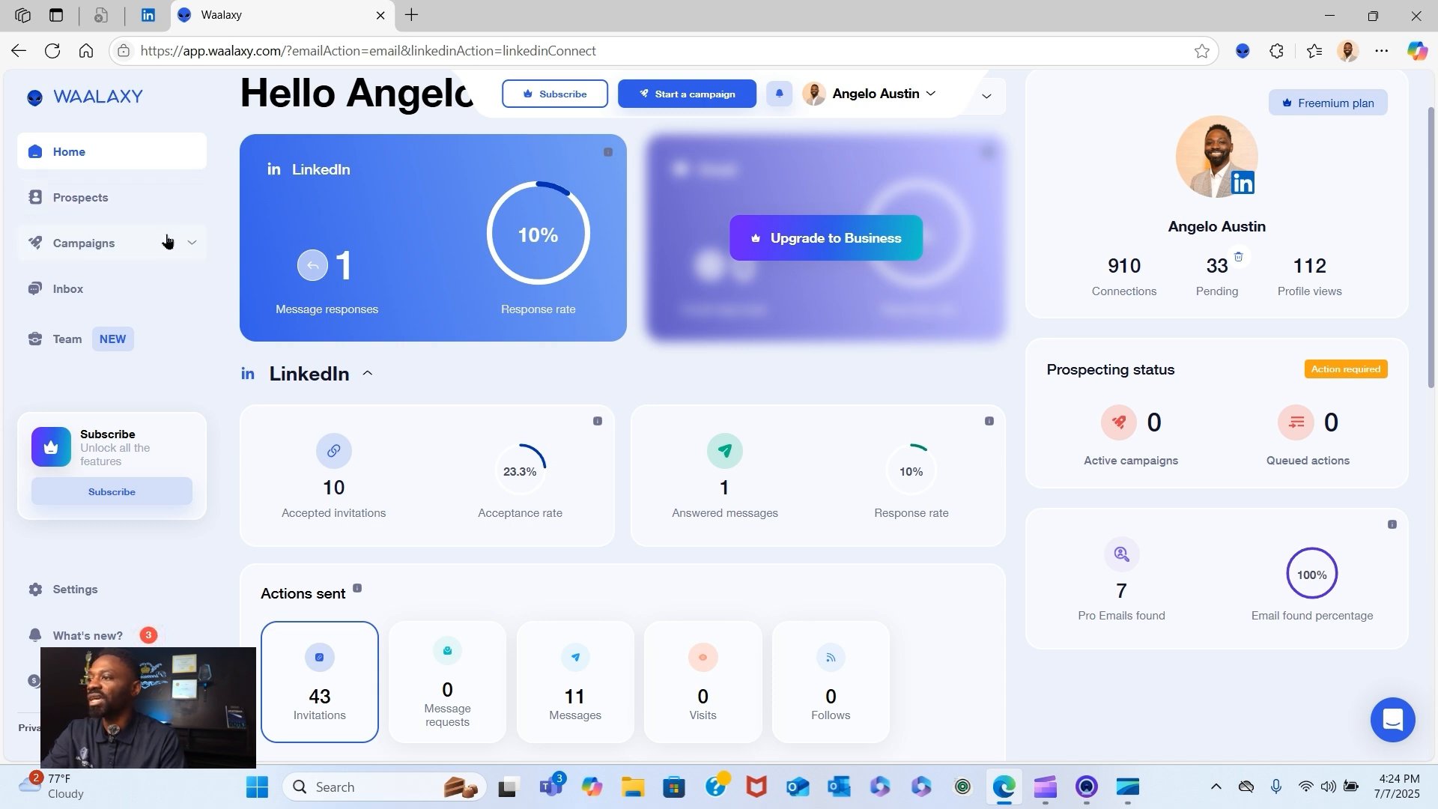
- Start an import via LinkedIn Search from the Dental Practices prospect list and close the two open chat windows
{"action": "left_click", "coordinate": [60, 199]}
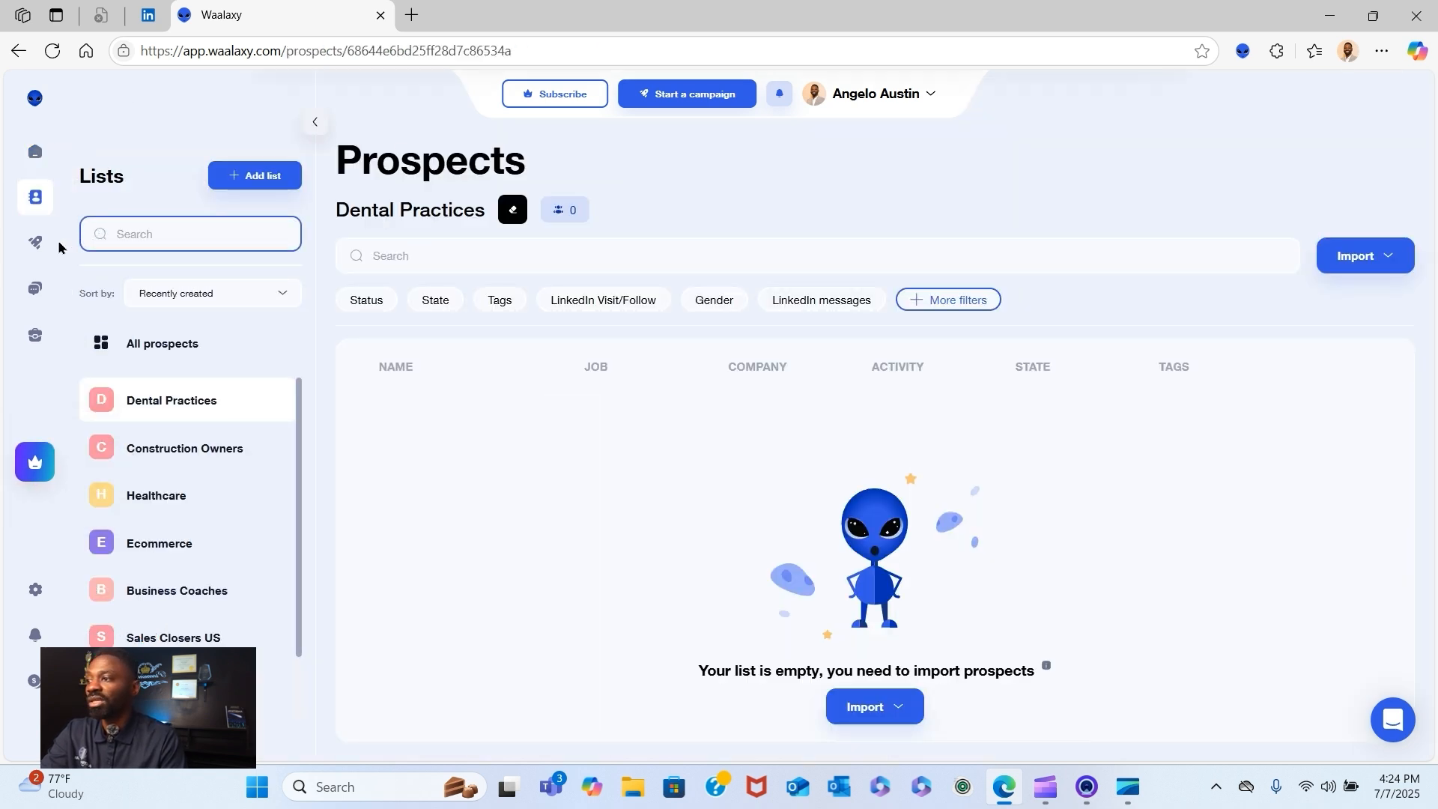
{"action": "mouse_move", "coordinate": [41, 243]}
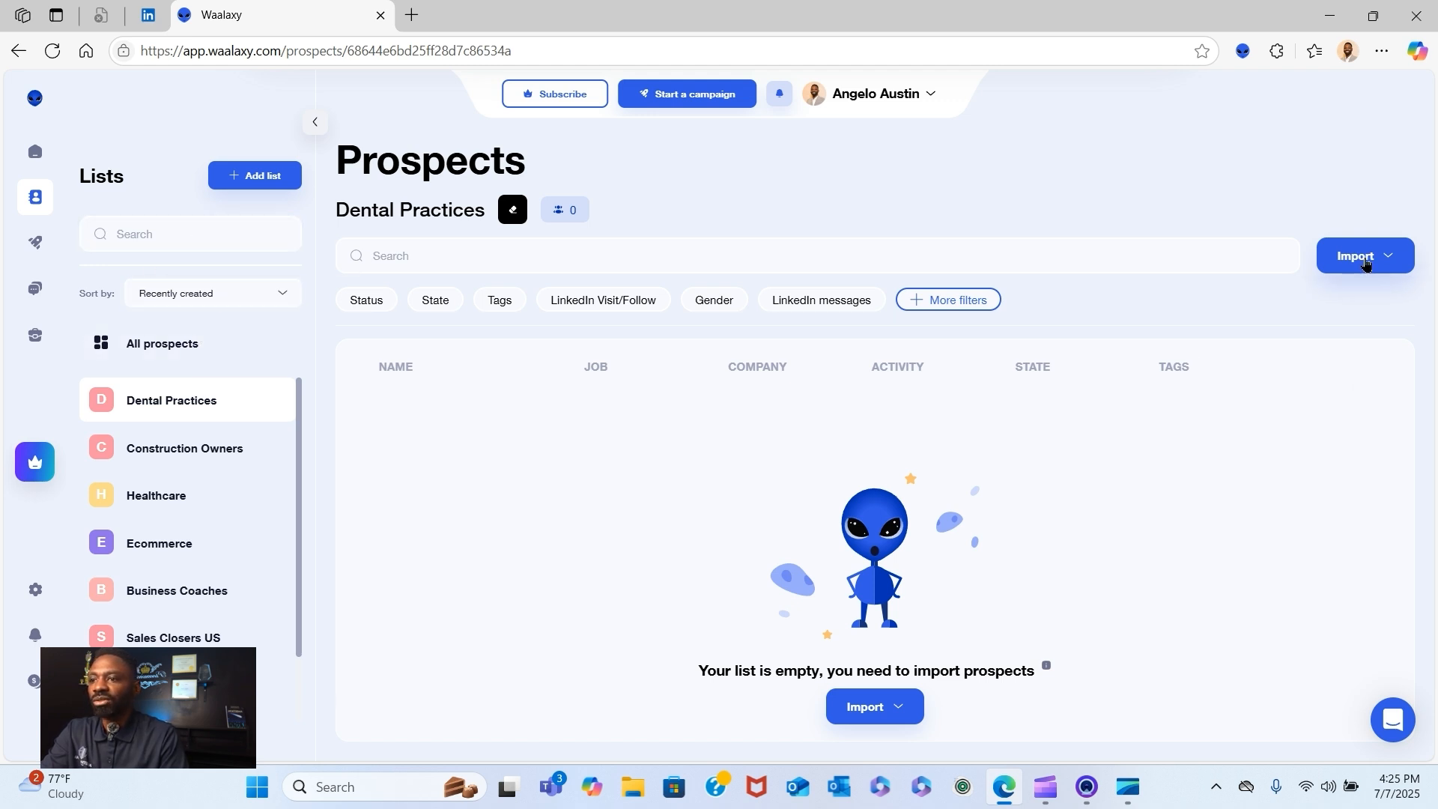
{"action": "left_click", "coordinate": [1365, 264]}
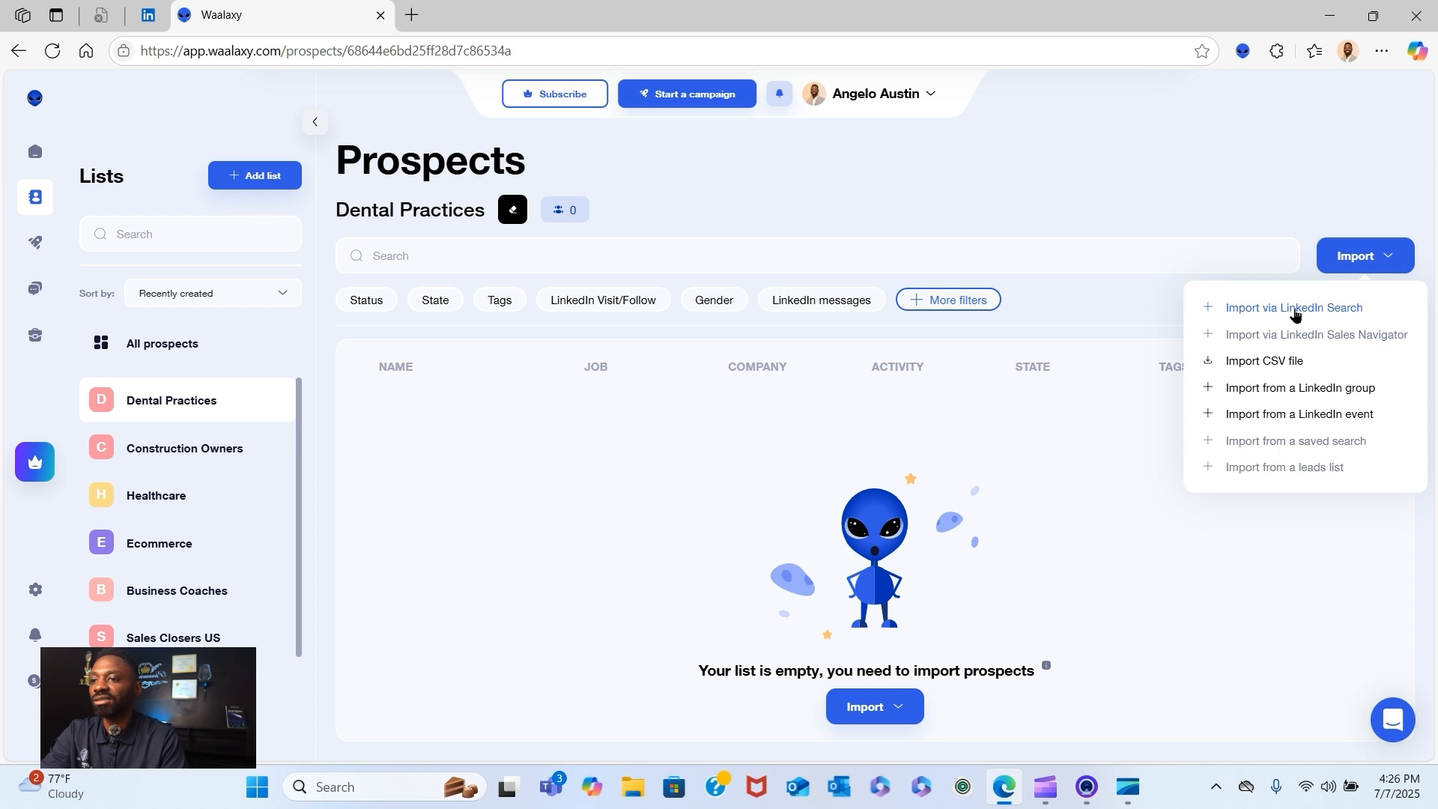
{"action": "left_click", "coordinate": [1294, 309]}
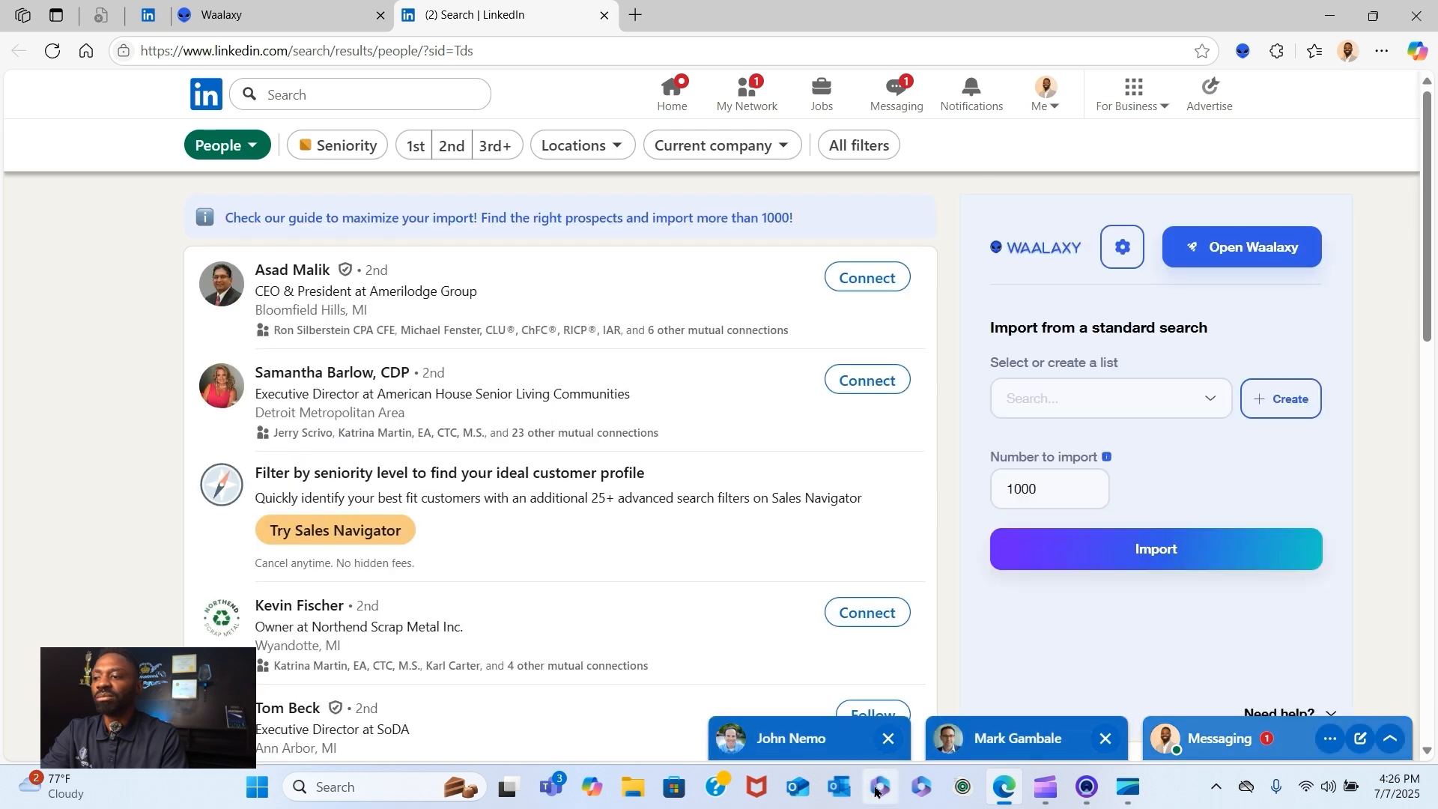
{"action": "left_click", "coordinate": [888, 738]}
{"action": "left_click", "coordinate": [1106, 742]}
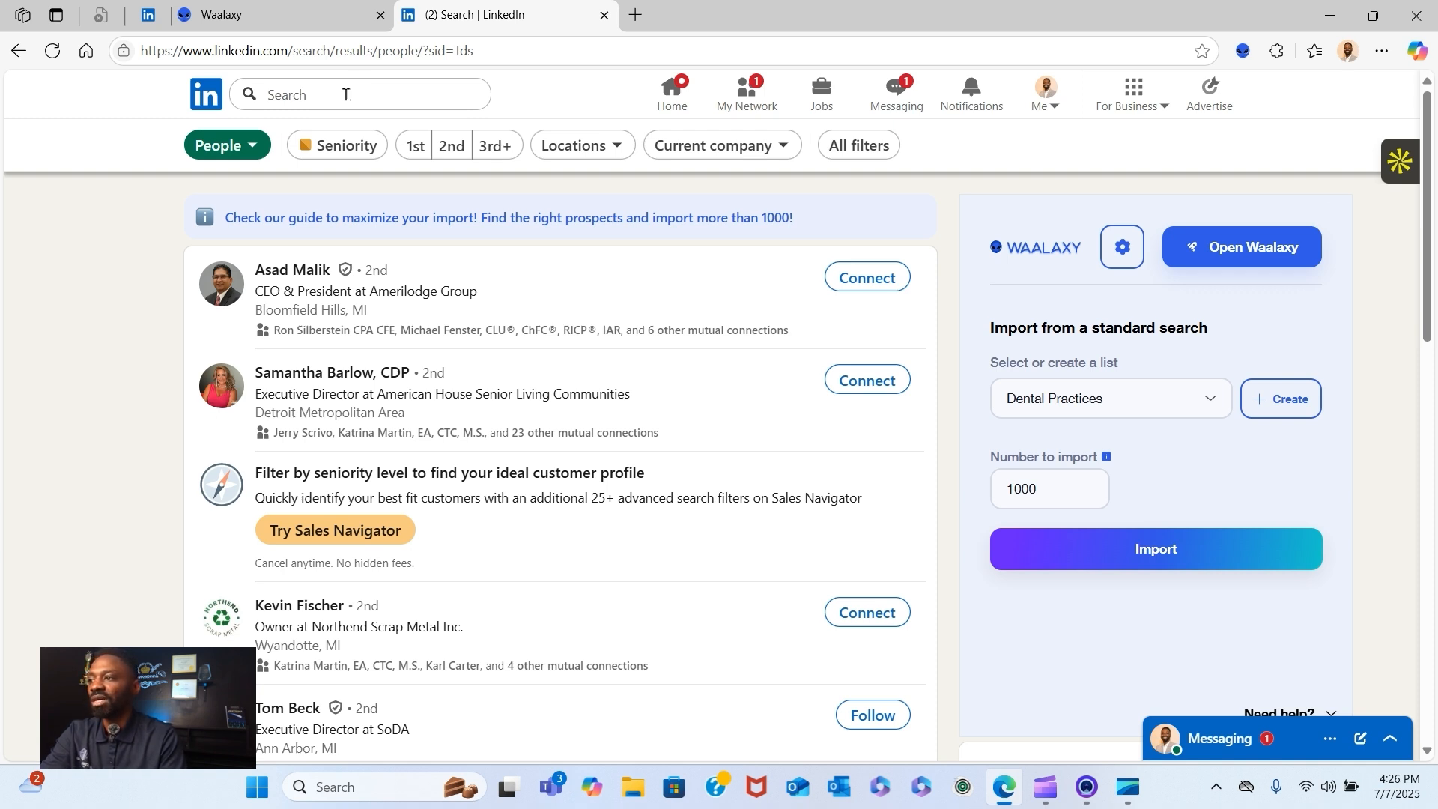
- Search LinkedIn for "construction (owner founder)" and limit the results to people
{"action": "left_click", "coordinate": [346, 95]}
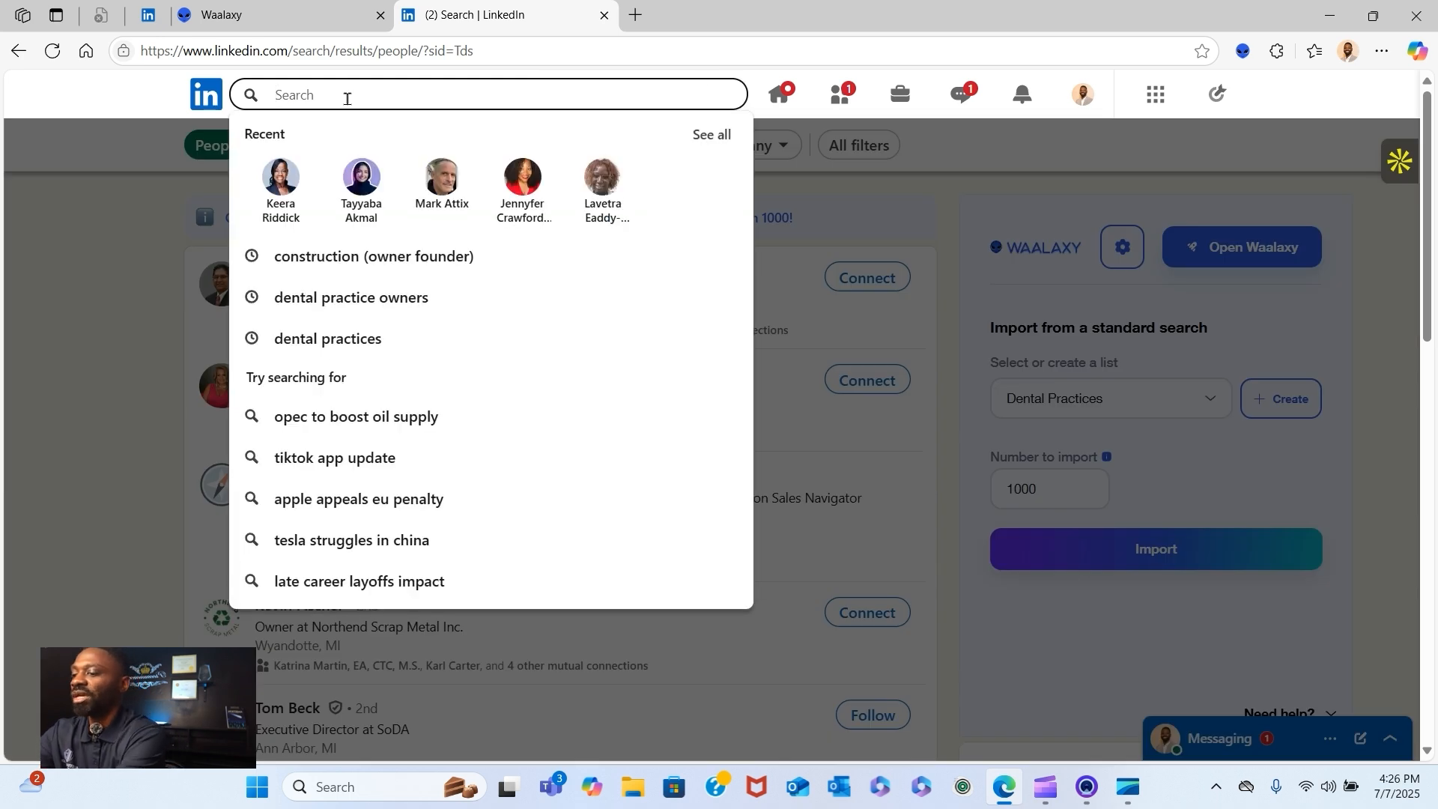
{"action": "type", "text": "con"}
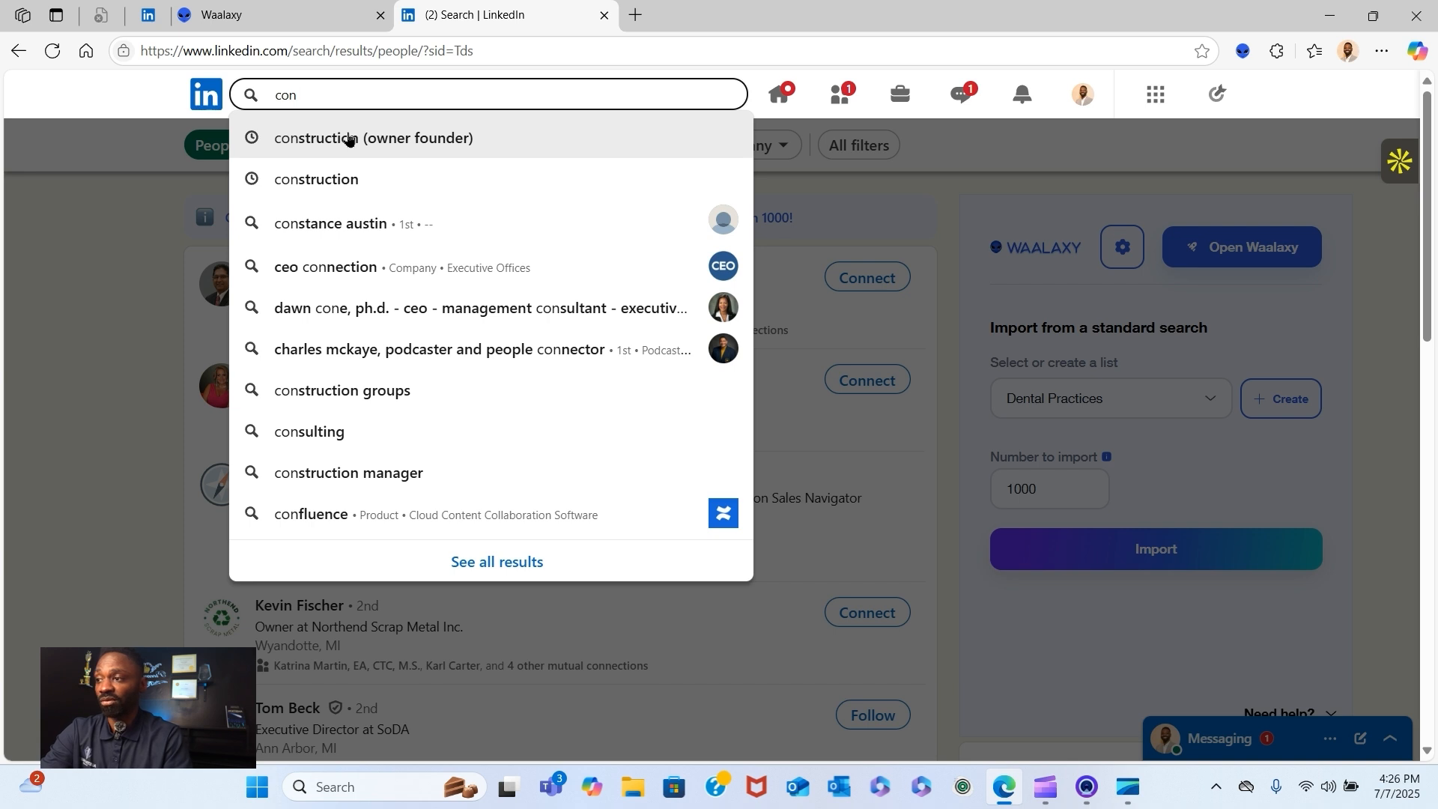
{"action": "left_click", "coordinate": [347, 139]}
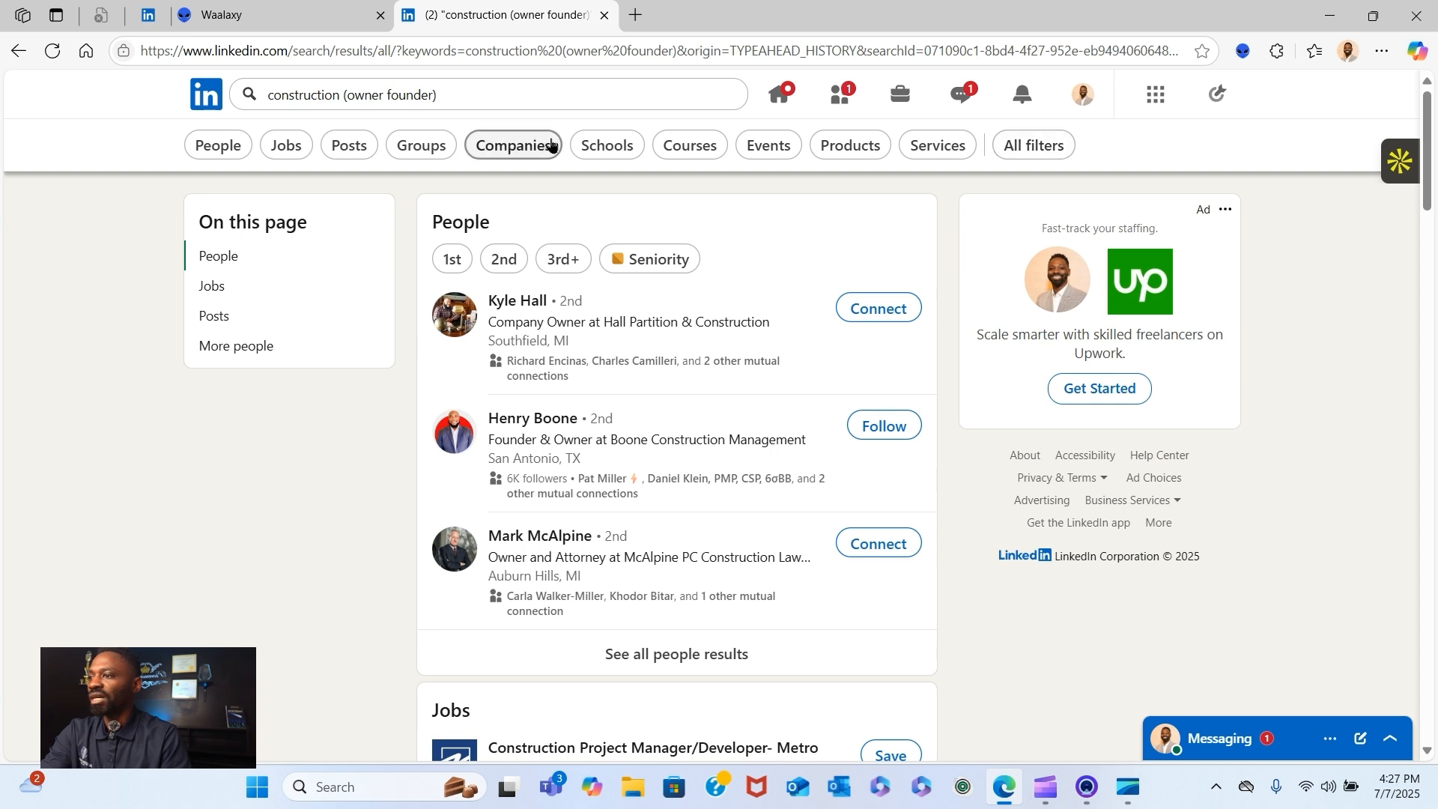
{"action": "left_click", "coordinate": [552, 145]}
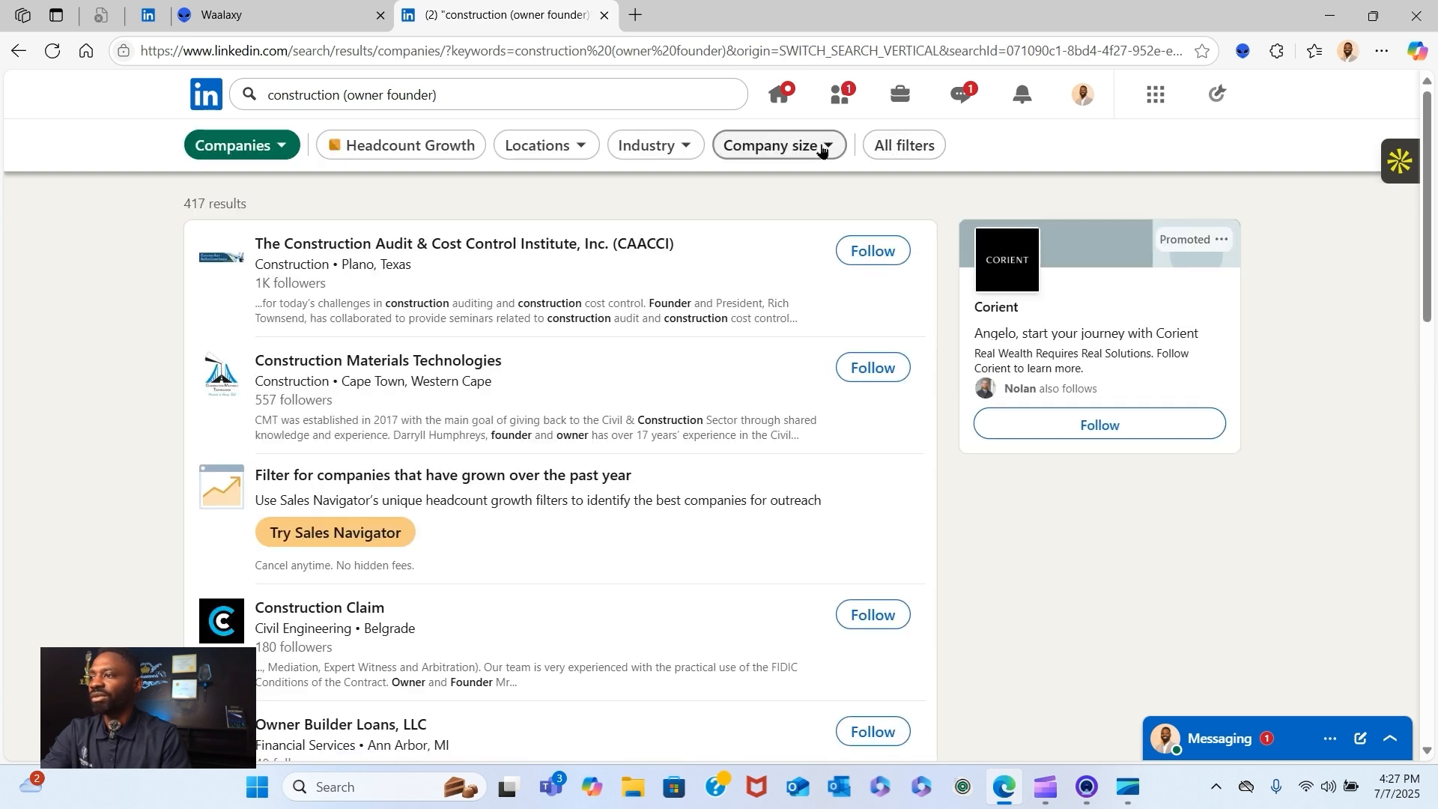
{"action": "left_click", "coordinate": [295, 142]}
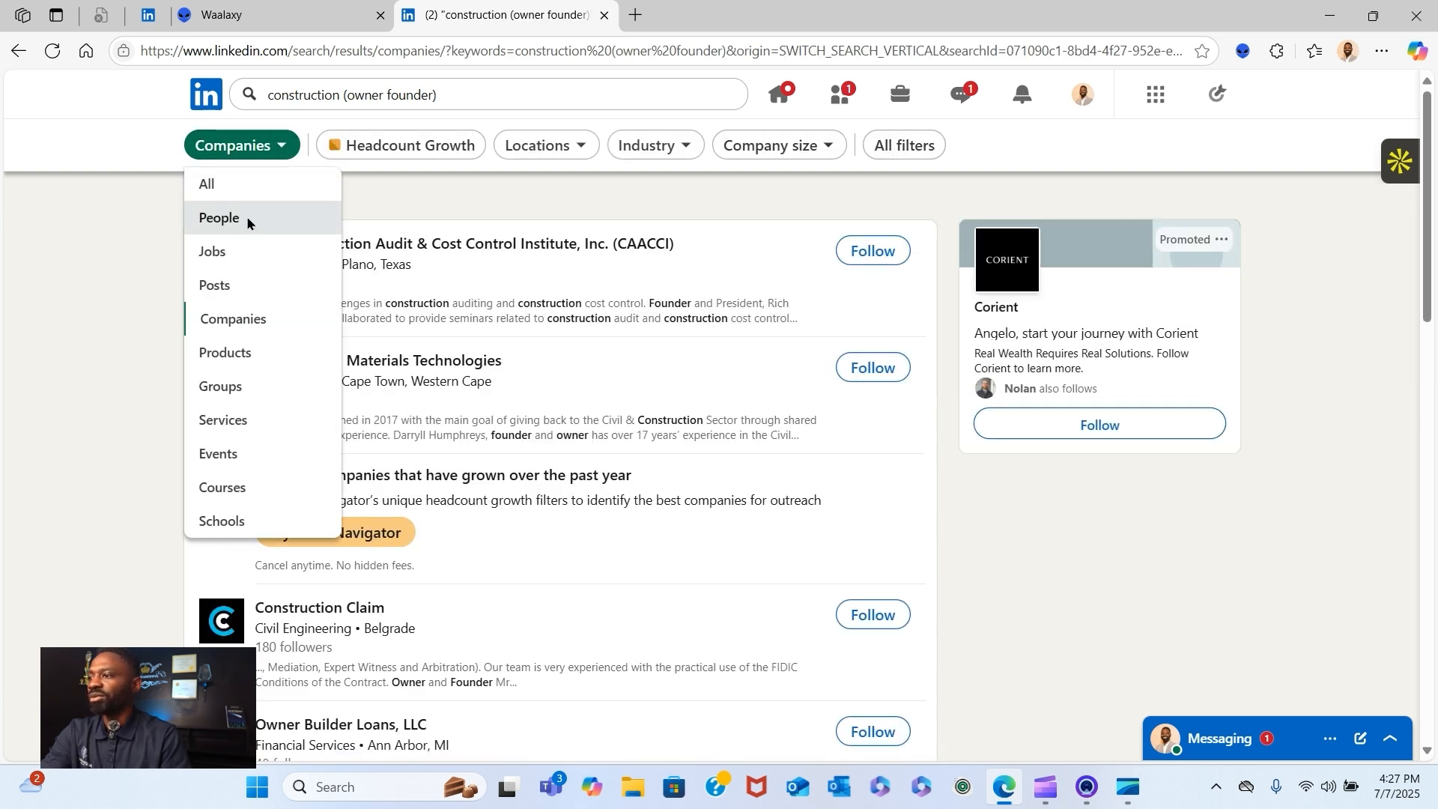
{"action": "left_click", "coordinate": [244, 215]}
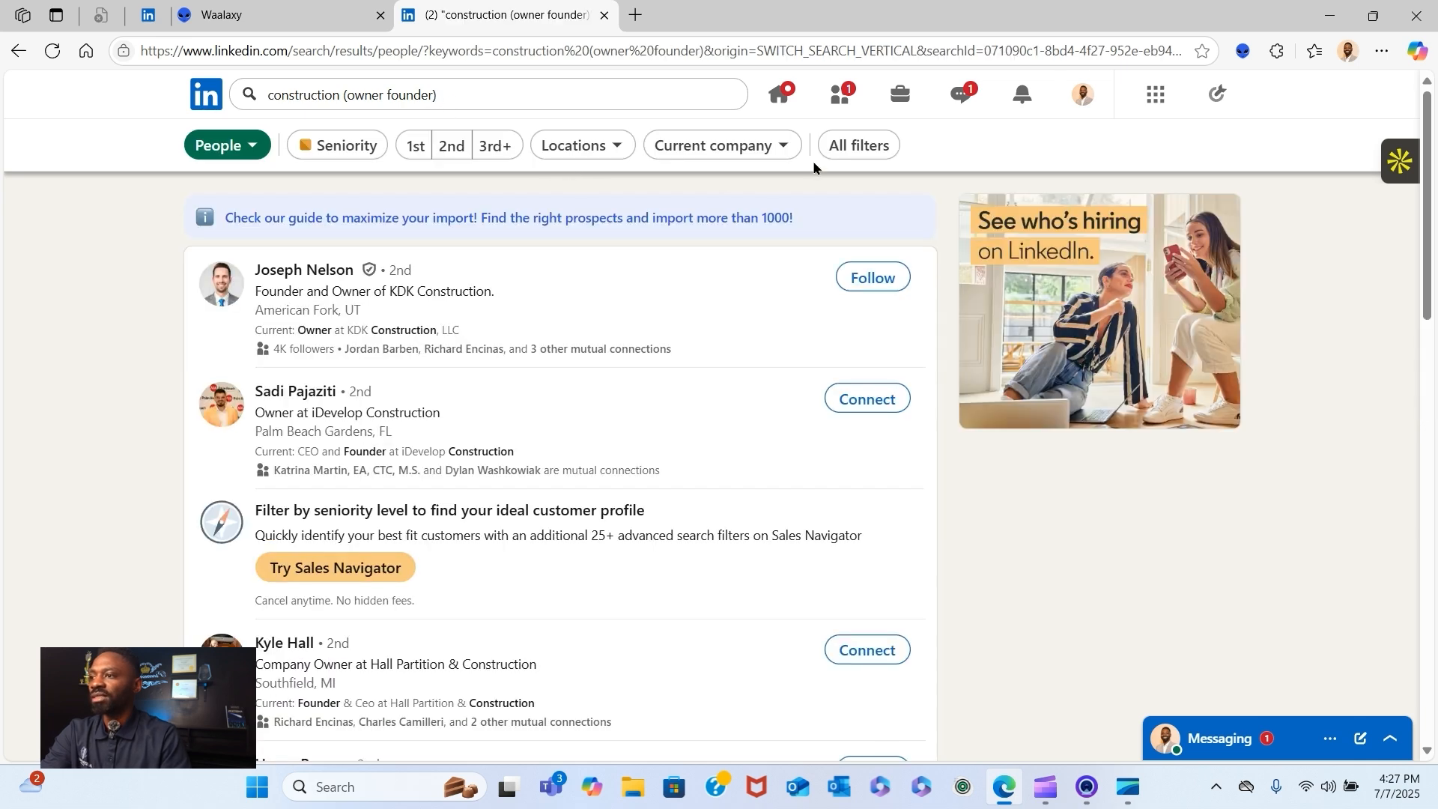
- Select United States as the location and Construction as the industry in the full set of people filters
{"action": "left_click", "coordinate": [866, 147]}
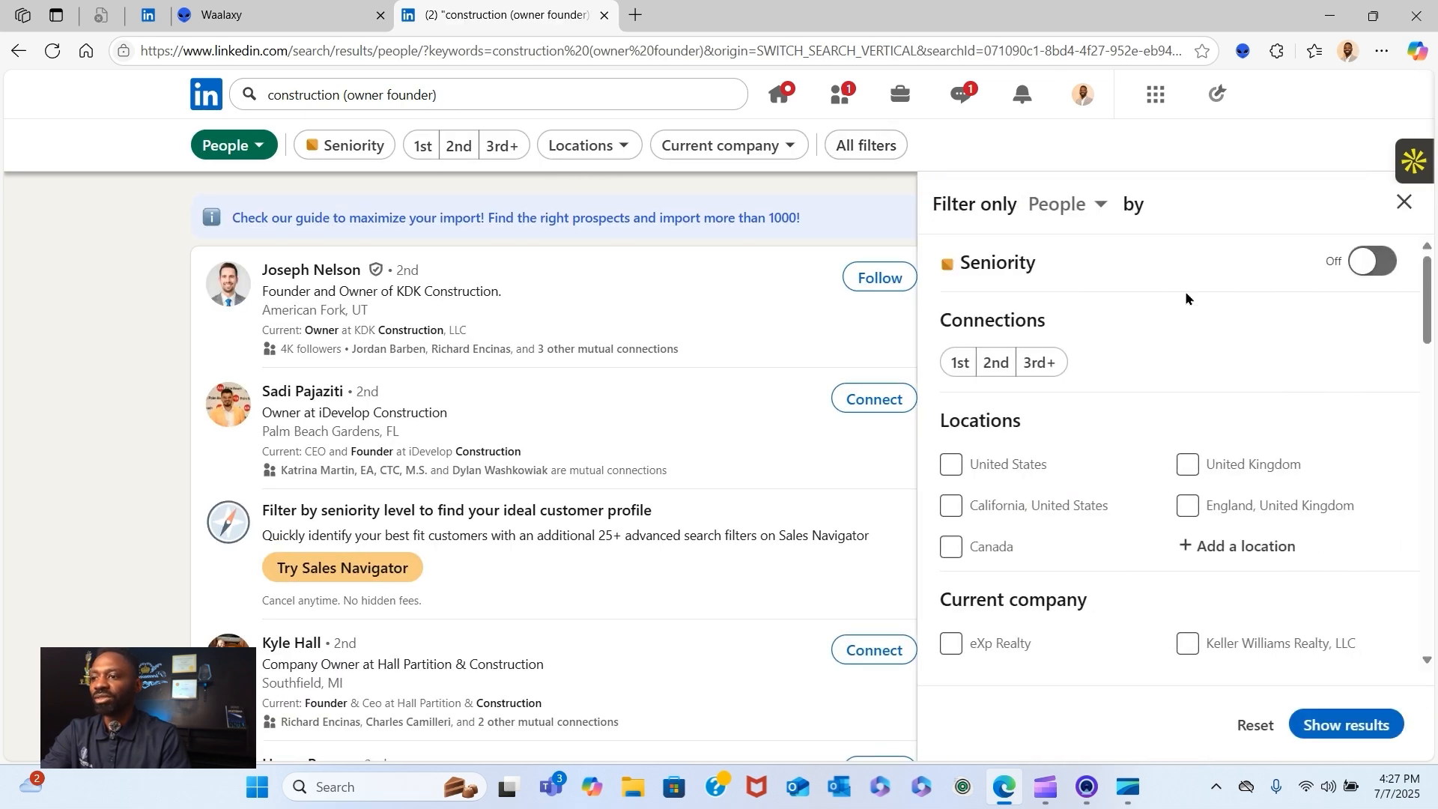
{"action": "left_click", "coordinate": [951, 466]}
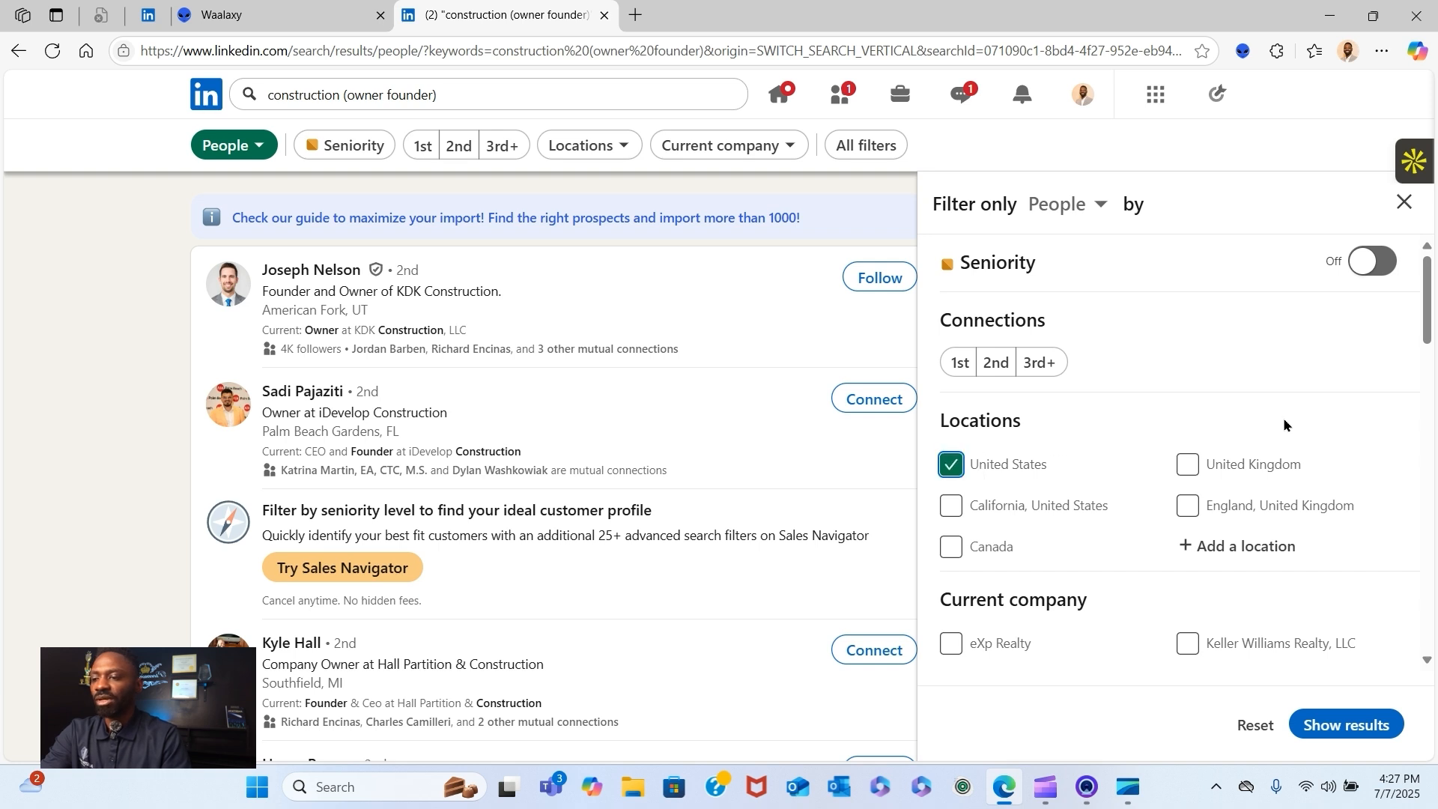
{"action": "scroll", "coordinate": [1326, 417], "scroll_direction": "down", "scroll_amount": 3}
{"action": "scroll", "coordinate": [1314, 421], "scroll_direction": "down", "scroll_amount": 3}
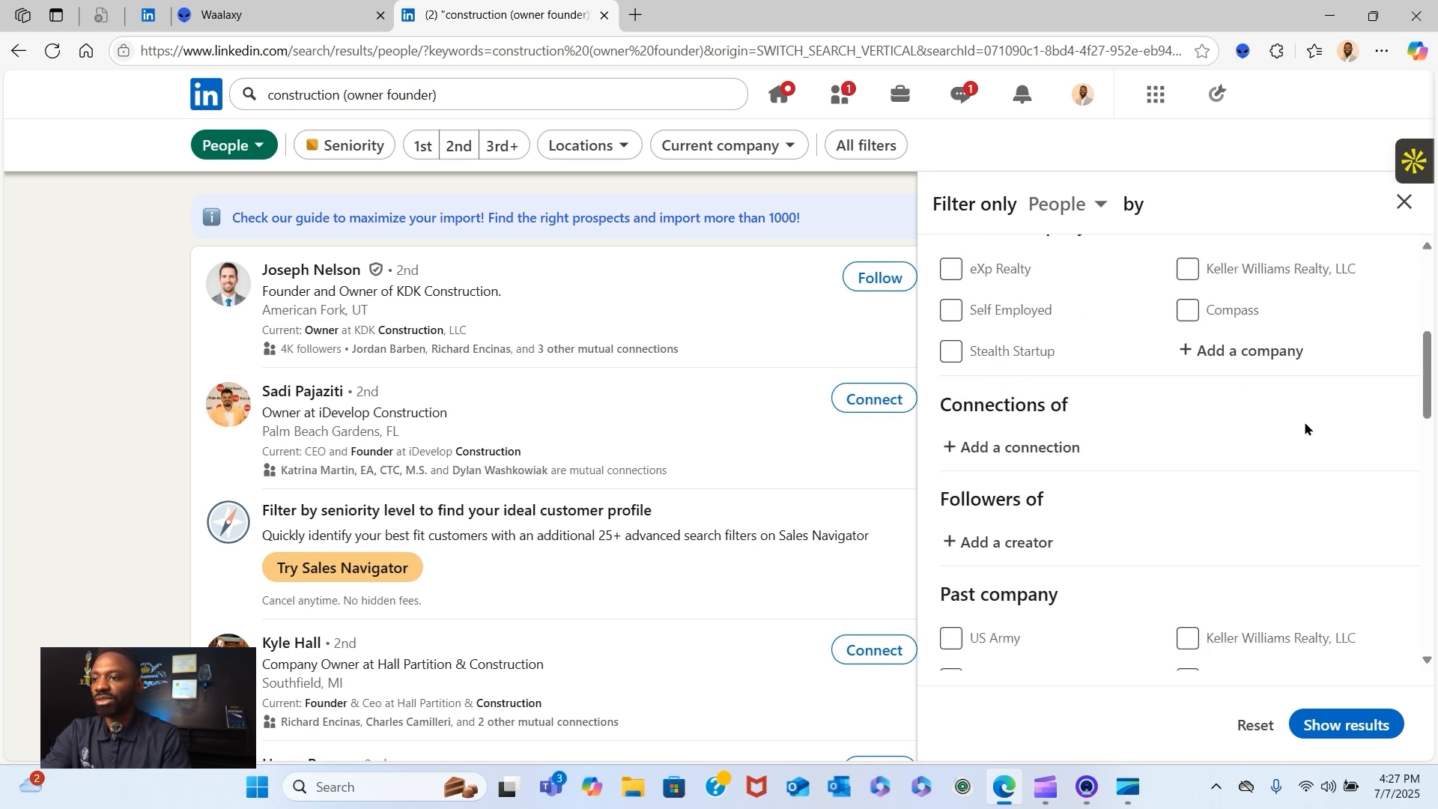
{"action": "scroll", "coordinate": [1301, 433], "scroll_direction": "down", "scroll_amount": 1}
{"action": "scroll", "coordinate": [1299, 433], "scroll_direction": "down", "scroll_amount": 1}
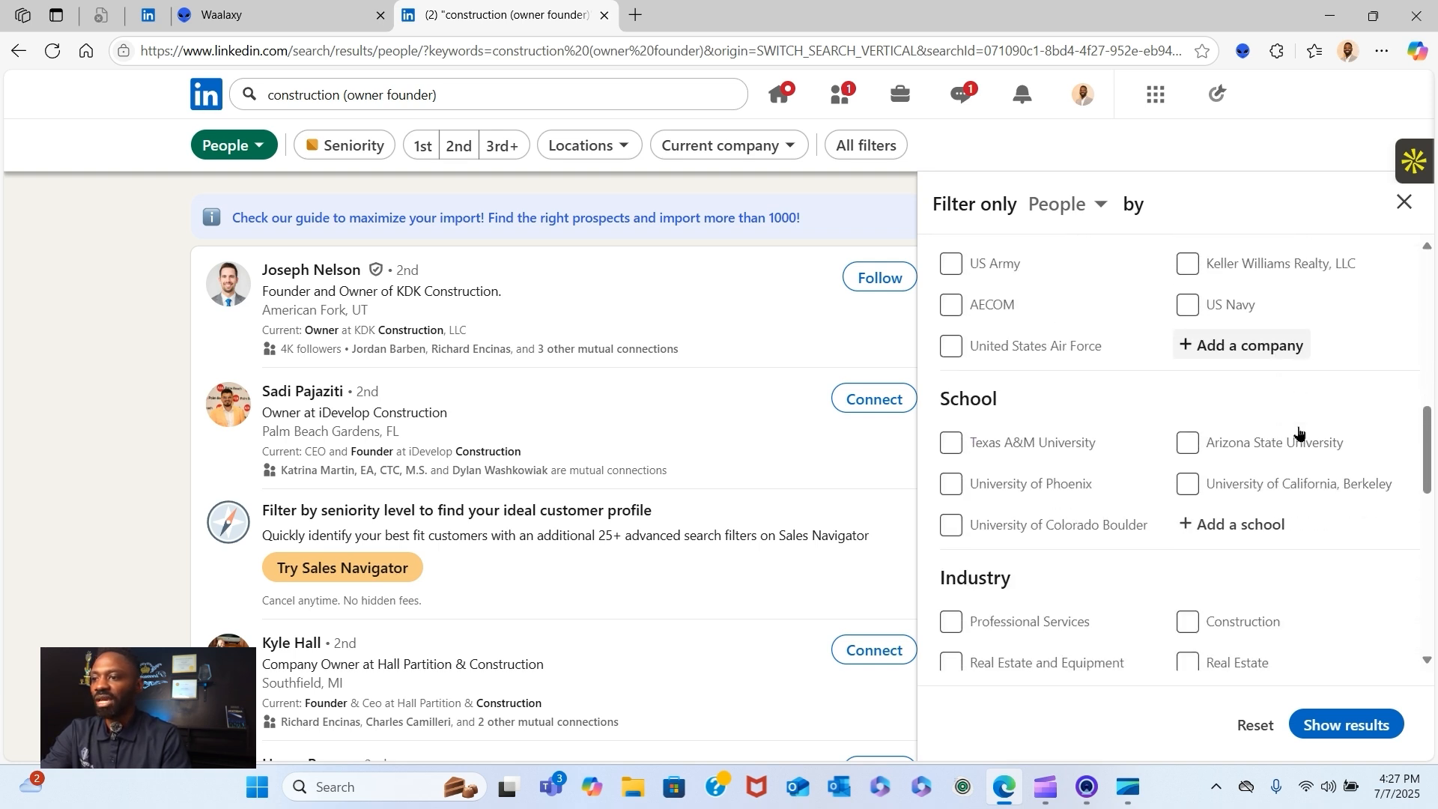
{"action": "scroll", "coordinate": [1300, 436], "scroll_direction": "down", "scroll_amount": 2}
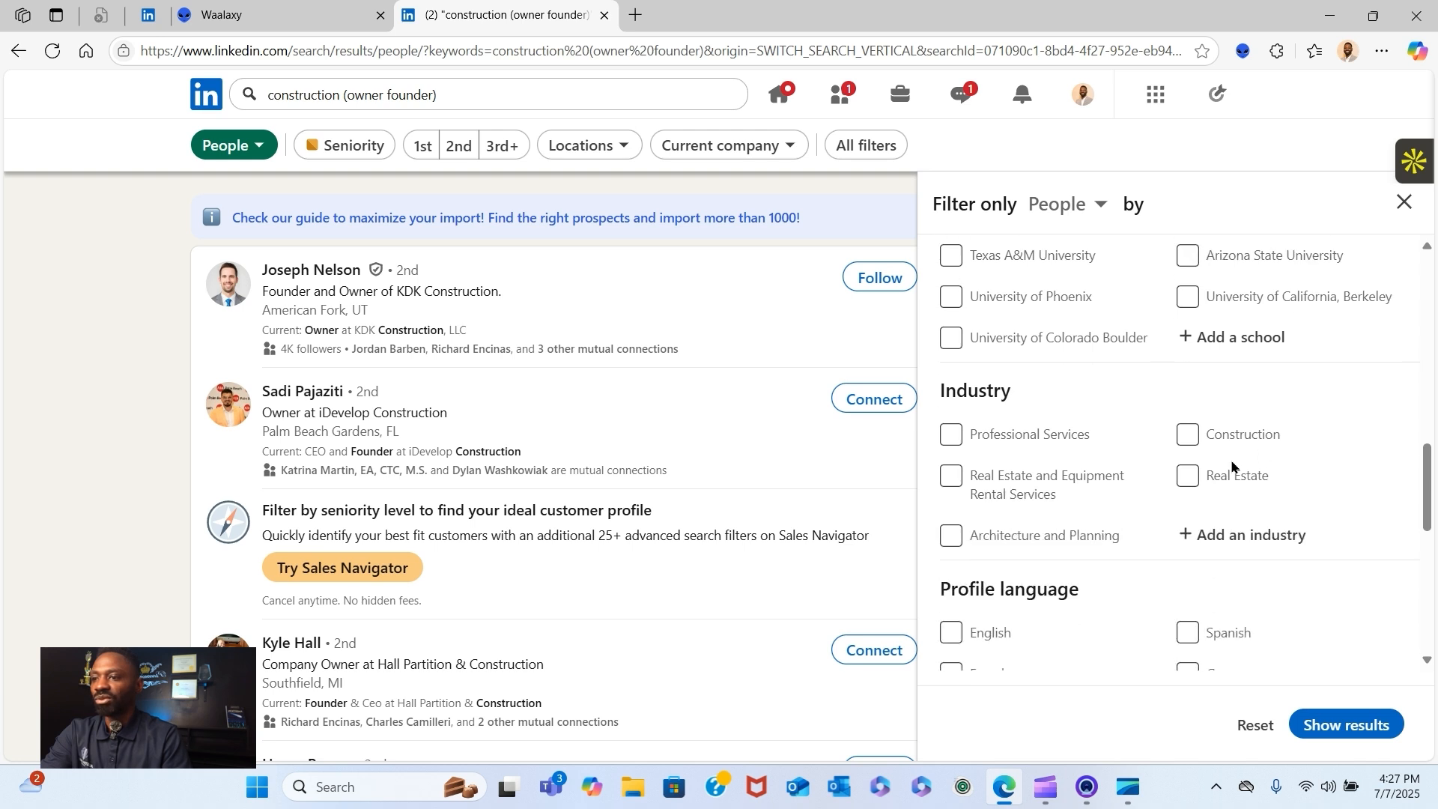
{"action": "left_click", "coordinate": [1187, 436]}
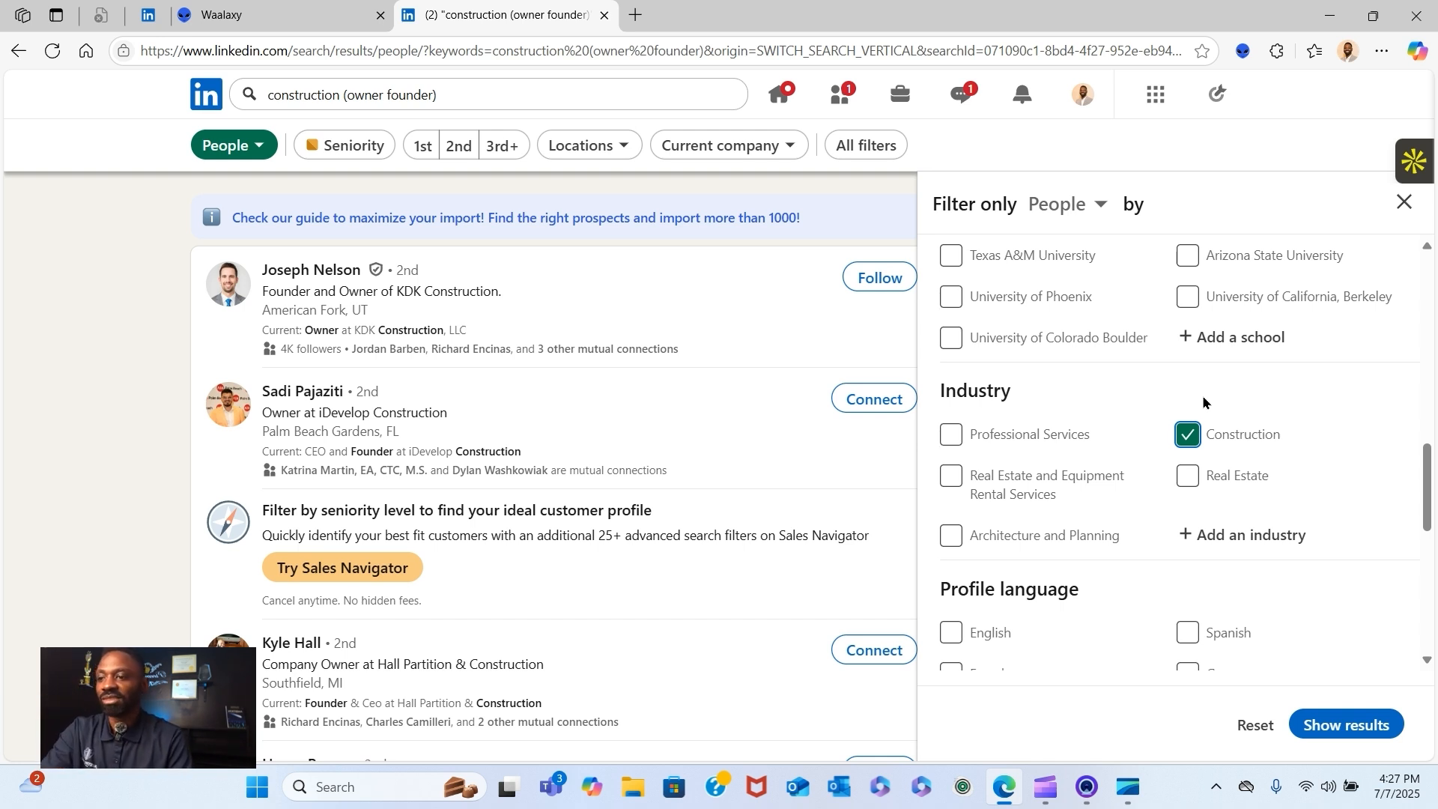
- Check the remaining filter categories and apply the selected filters to the people search
{"action": "scroll", "coordinate": [1207, 400], "scroll_direction": "down", "scroll_amount": 1}
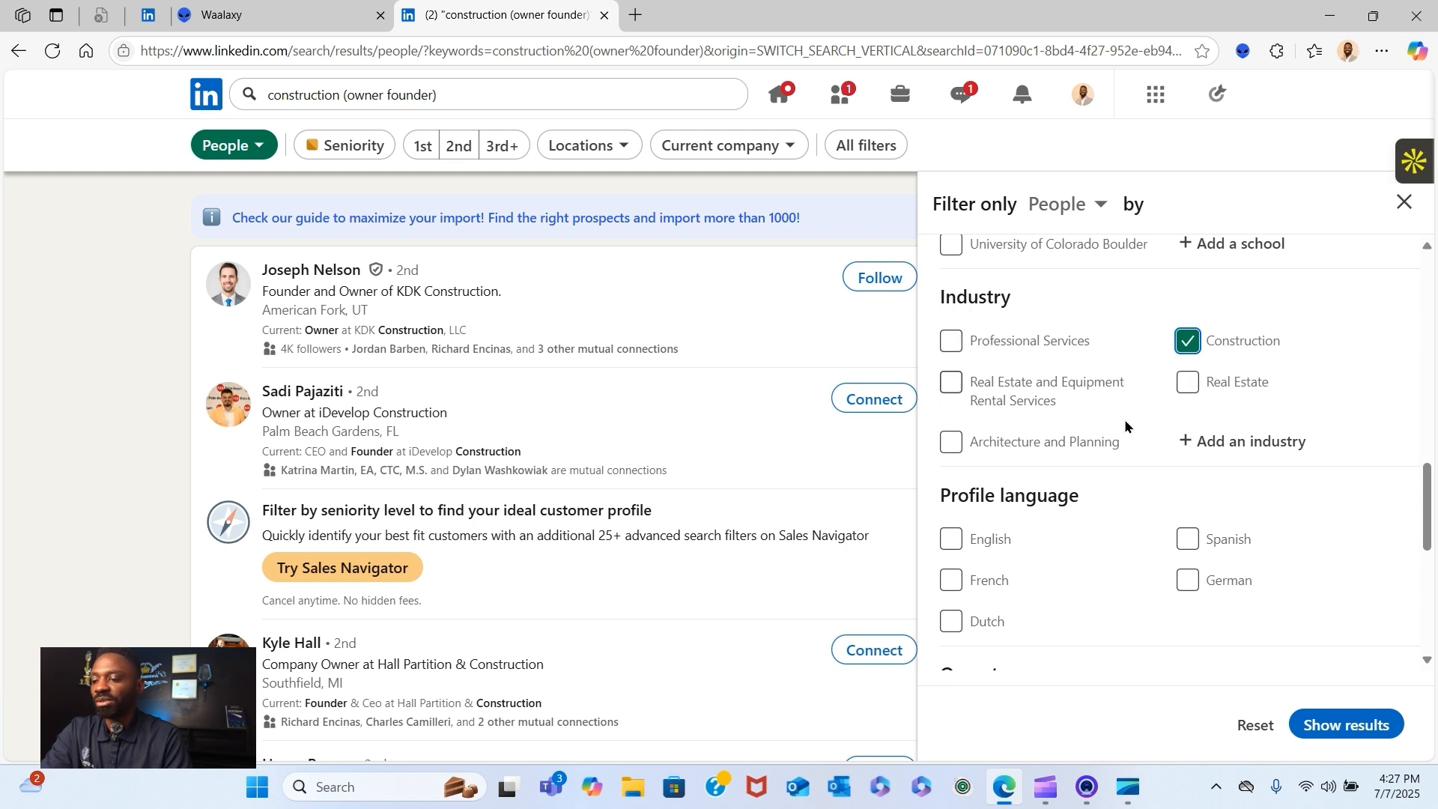
{"action": "scroll", "coordinate": [1123, 427], "scroll_direction": "down", "scroll_amount": 2}
{"action": "scroll", "coordinate": [1121, 437], "scroll_direction": "down", "scroll_amount": 2}
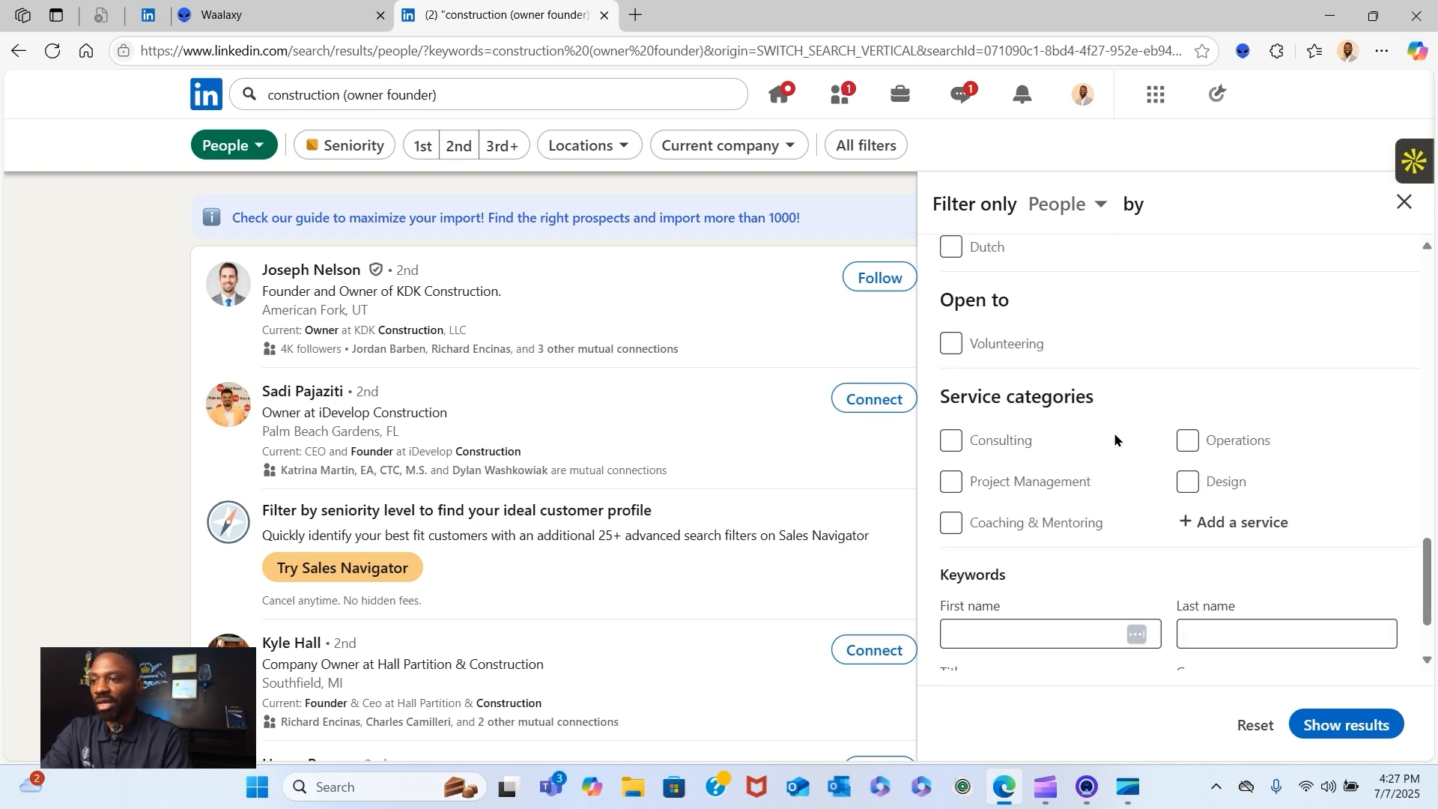
{"action": "scroll", "coordinate": [1115, 437], "scroll_direction": "down", "scroll_amount": 1}
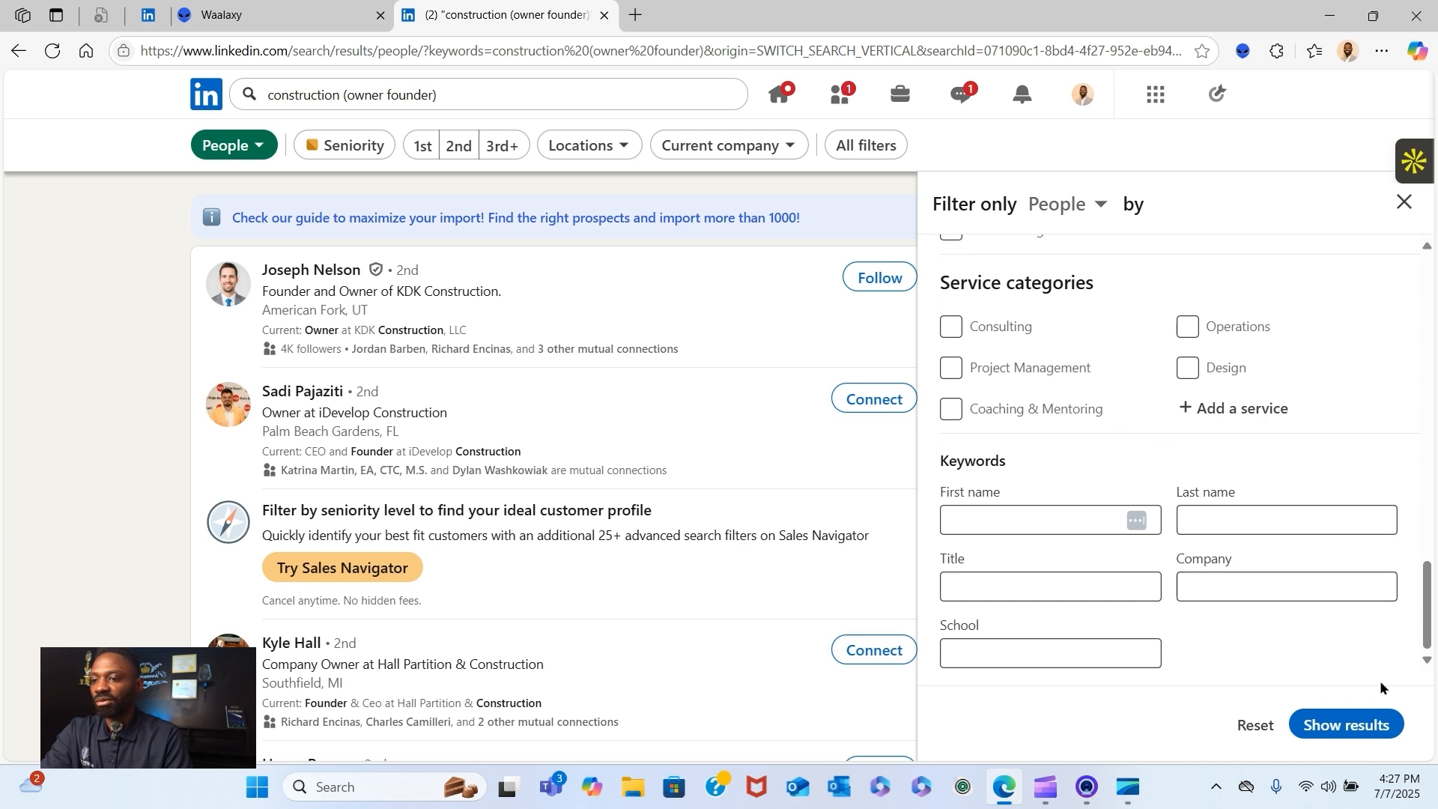
{"action": "scroll", "coordinate": [1236, 407], "scroll_direction": "up", "scroll_amount": 10}
{"action": "scroll", "coordinate": [1225, 404], "scroll_direction": "up", "scroll_amount": 10}
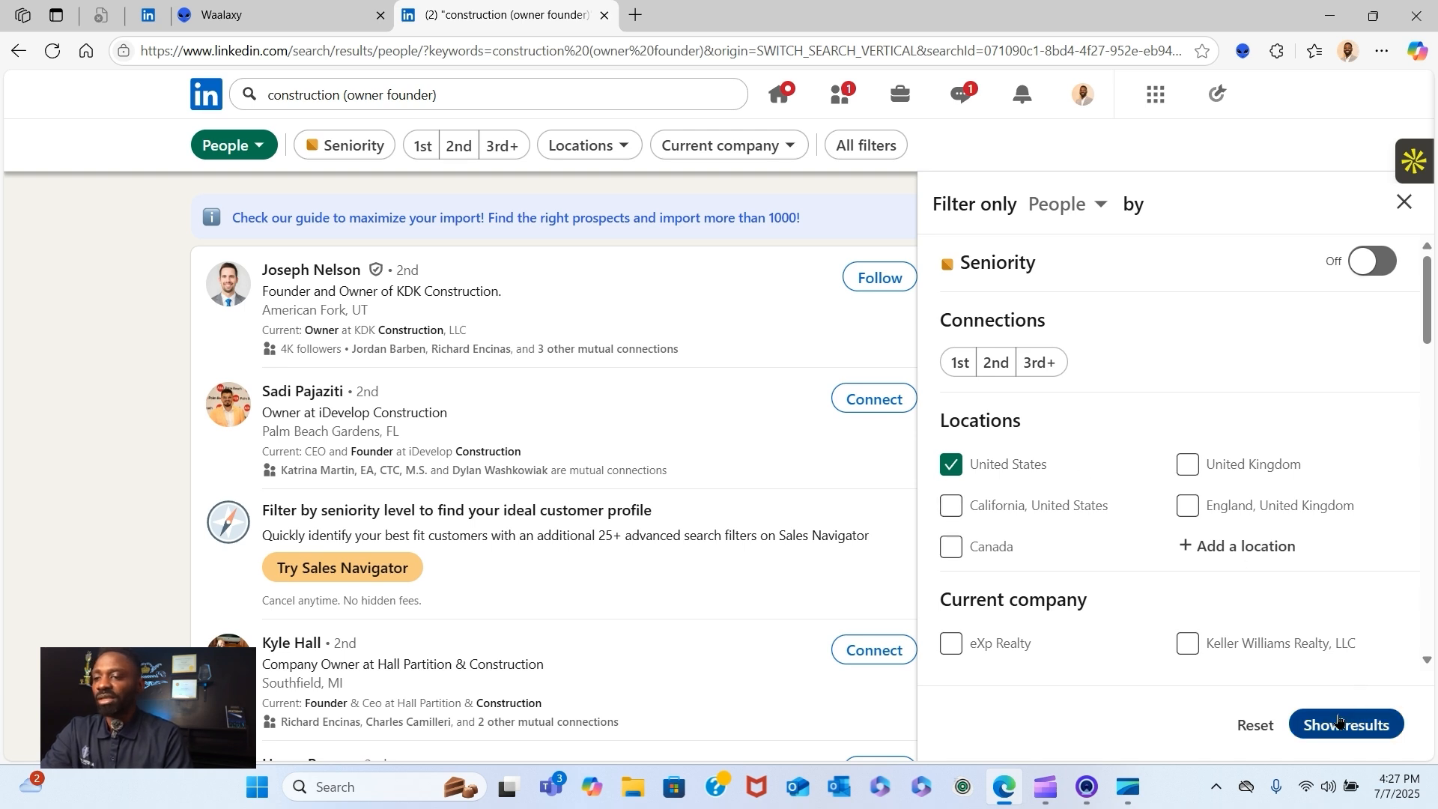
{"action": "left_click", "coordinate": [1345, 717]}
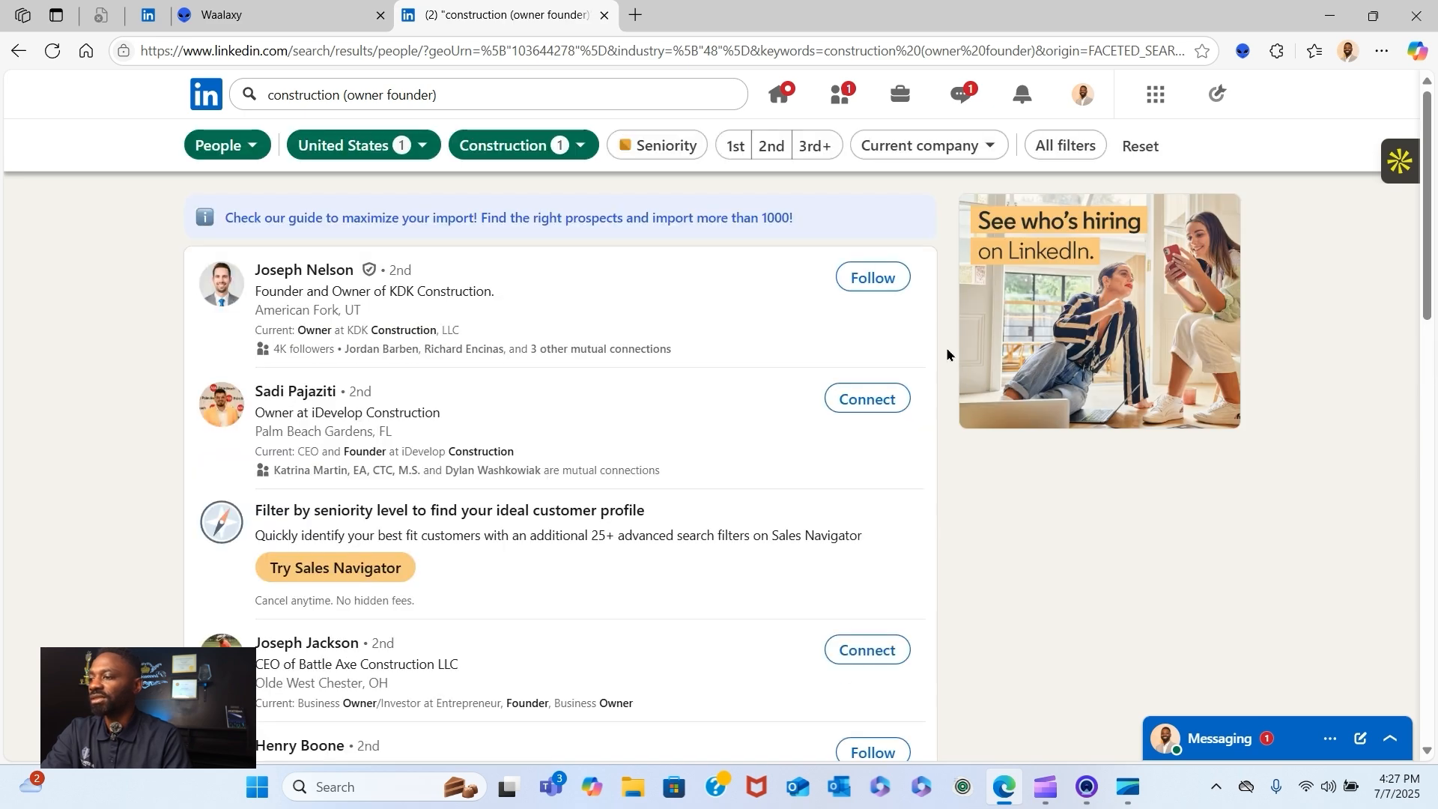
- Look through the first page of filtered people results down to the page numbers
{"action": "scroll", "coordinate": [945, 337], "scroll_direction": "down", "scroll_amount": 12}
{"action": "scroll", "coordinate": [940, 337], "scroll_direction": "down", "scroll_amount": 5}
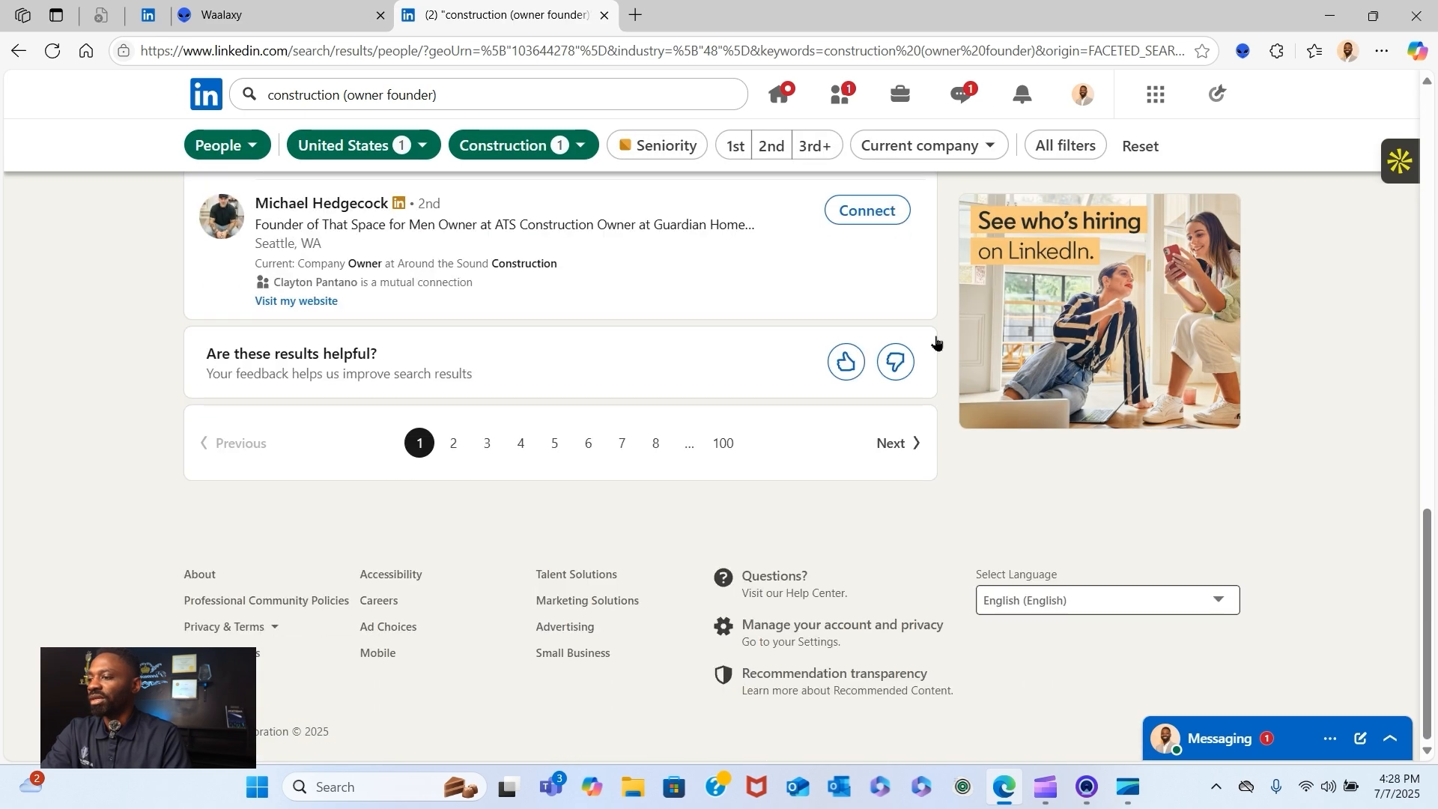
{"action": "scroll", "coordinate": [885, 442], "scroll_direction": "up", "scroll_amount": 15}
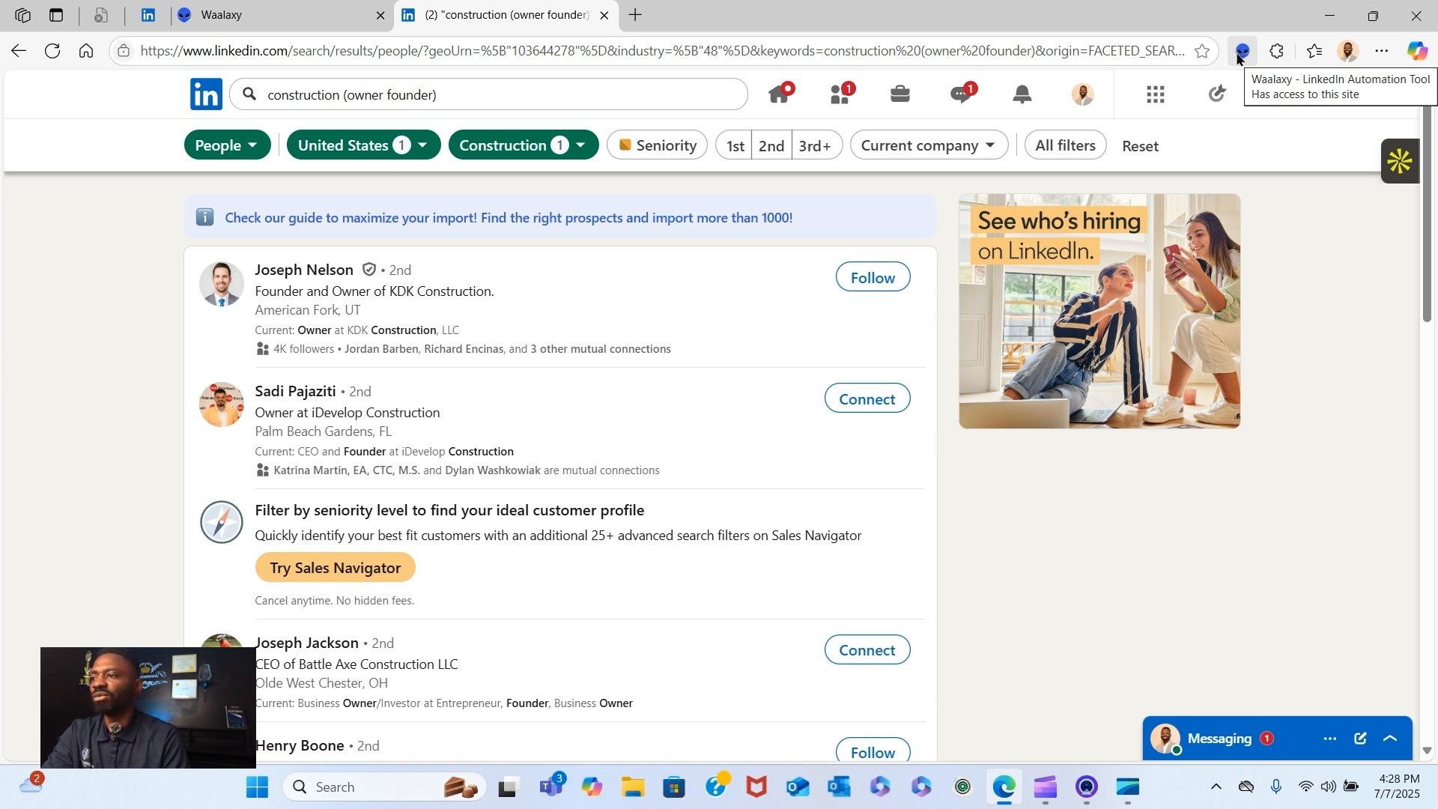
- Open the Waalaxy extension's import form for this search and view the available prospect lists without changing the selection
{"action": "left_click", "coordinate": [1240, 56]}
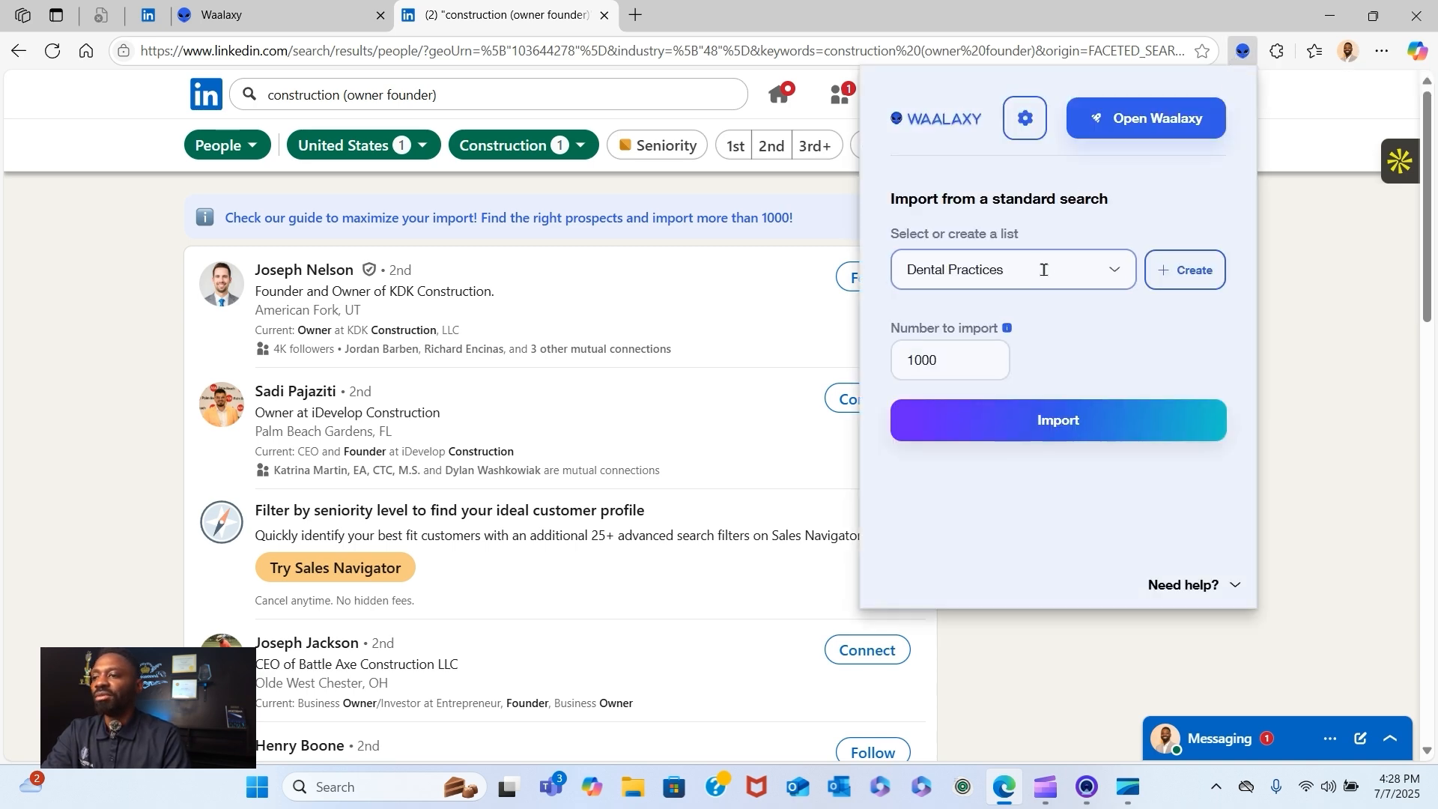
{"action": "left_click", "coordinate": [1079, 270]}
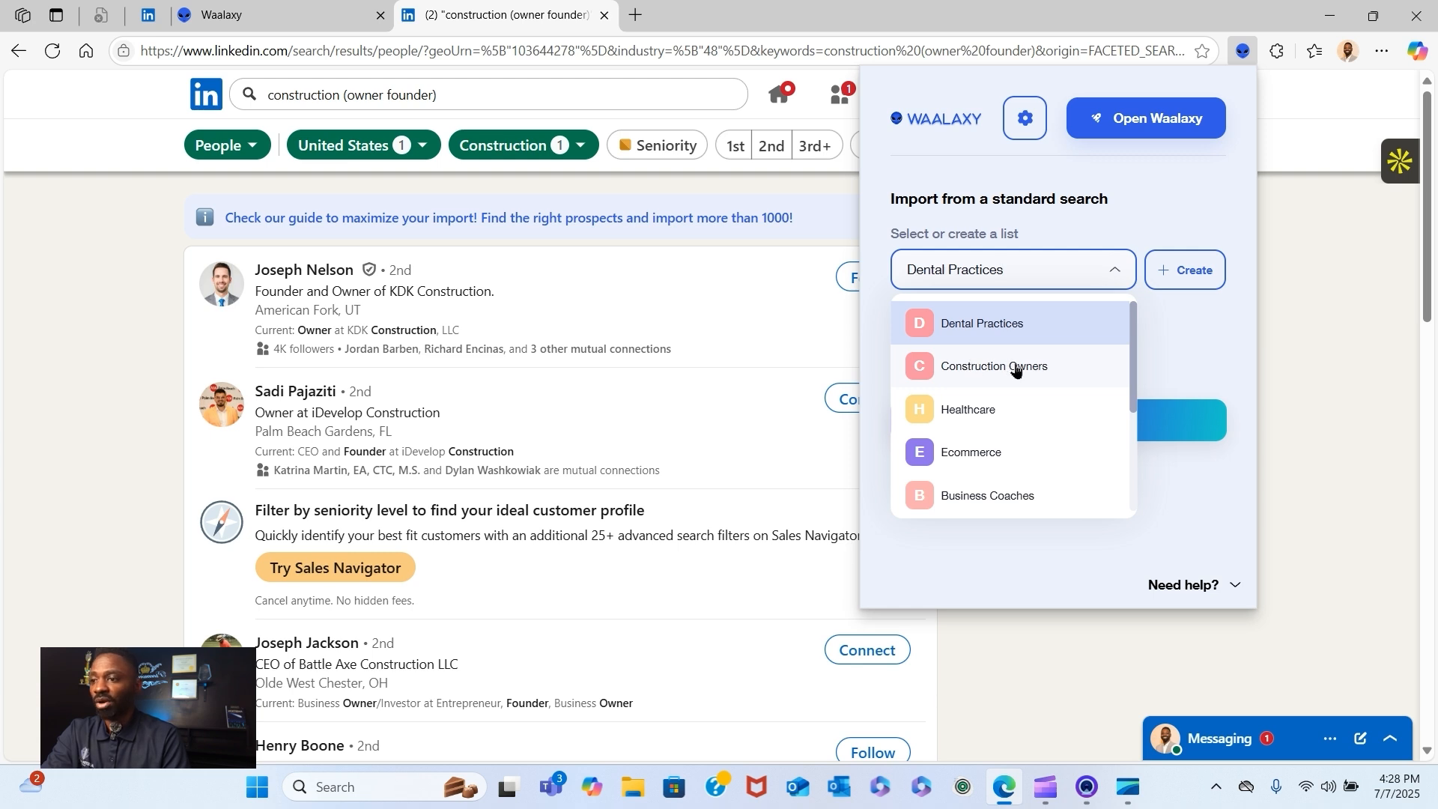
{"action": "left_click", "coordinate": [1181, 323]}
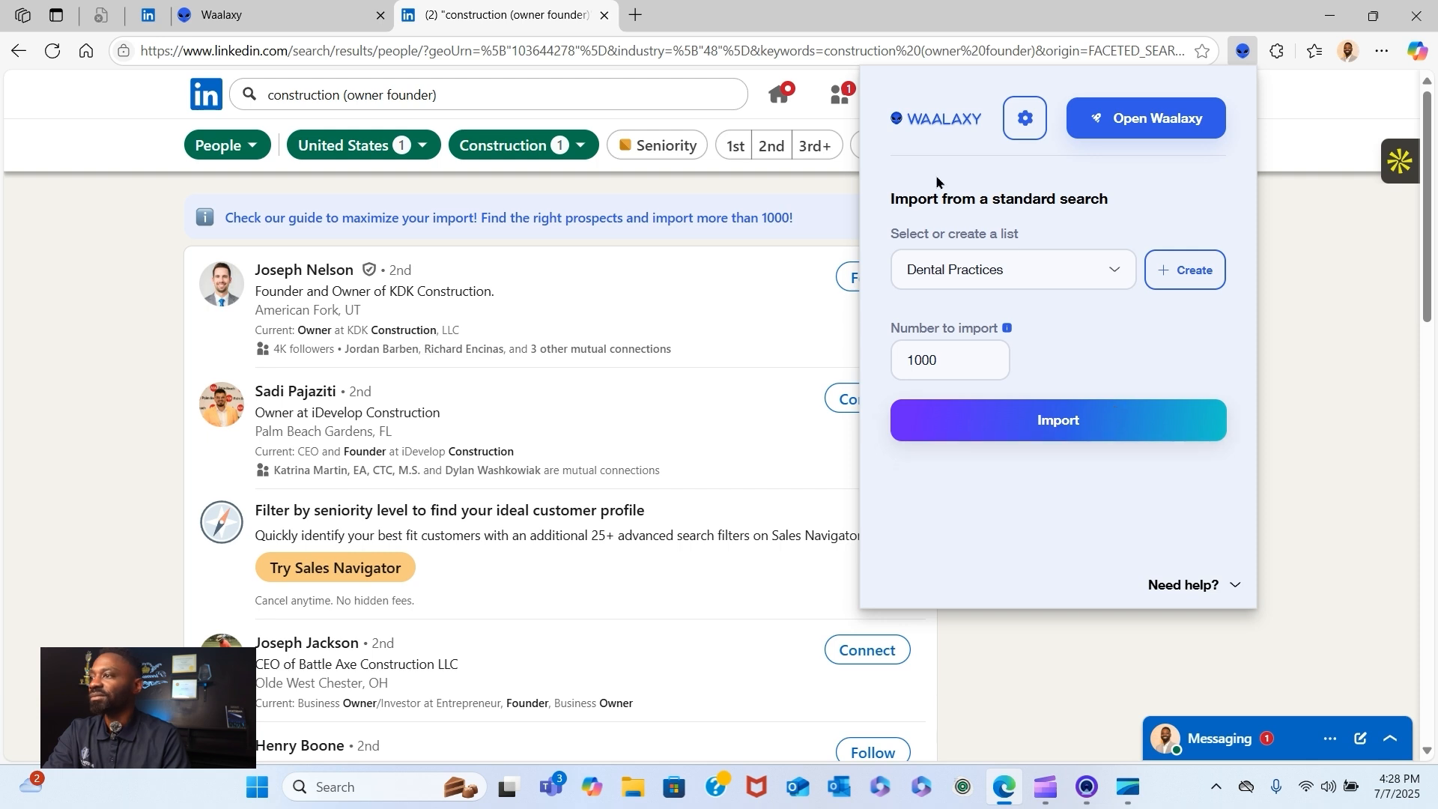
- Switch back to the Waalaxy web app and look through the prospects in the Construction Owners list
{"action": "left_click", "coordinate": [248, 8]}
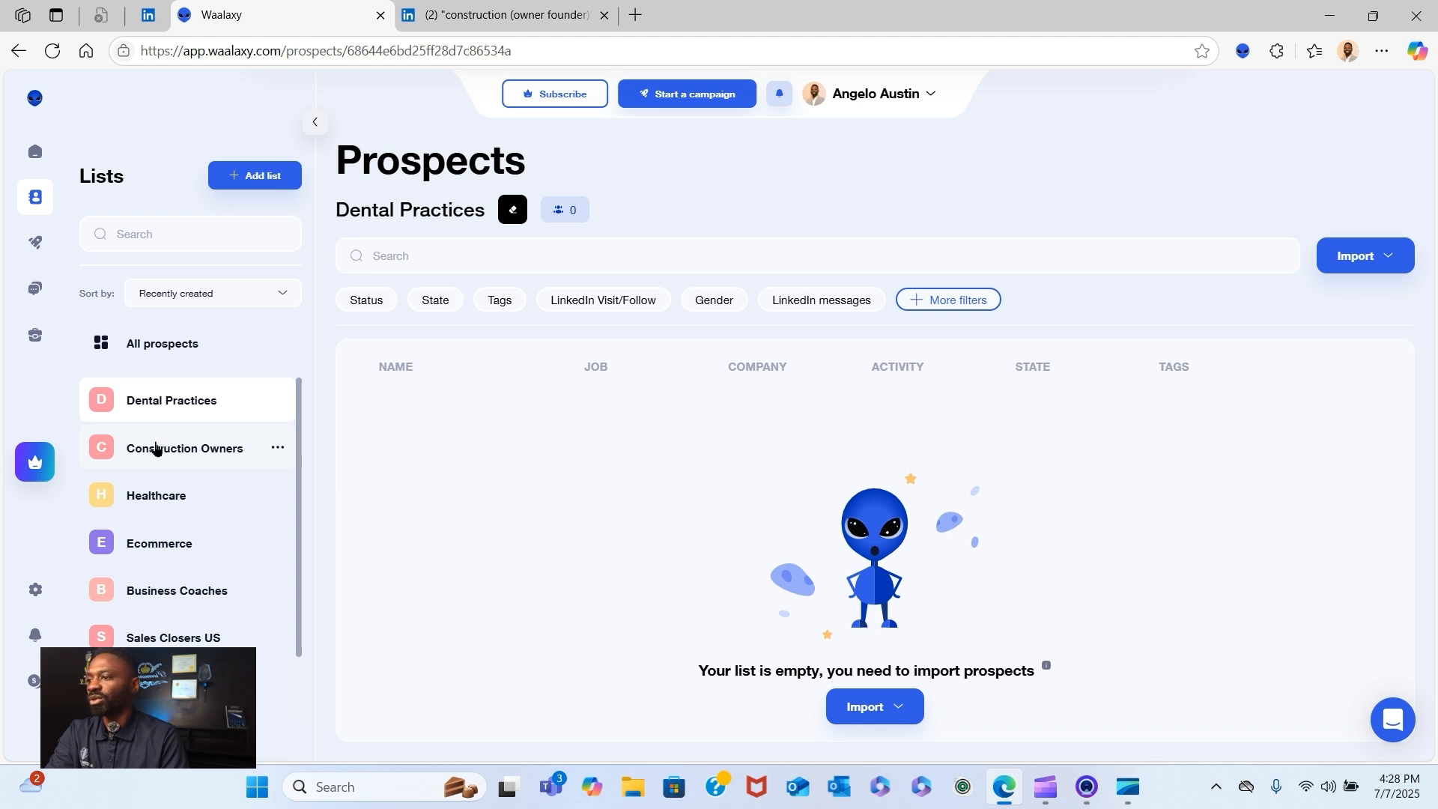
{"action": "left_click", "coordinate": [156, 450]}
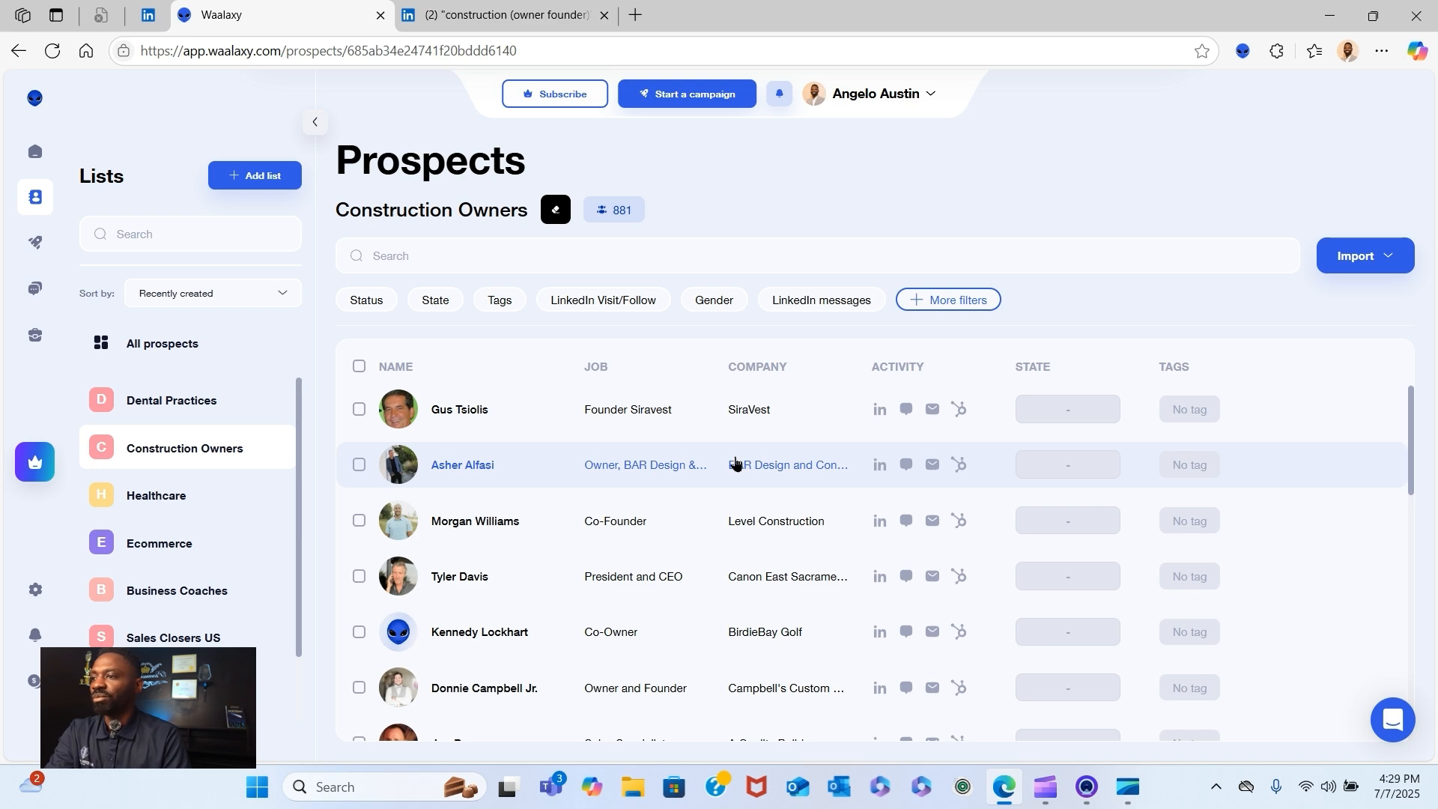
{"action": "scroll", "coordinate": [846, 461], "scroll_direction": "down", "scroll_amount": 8}
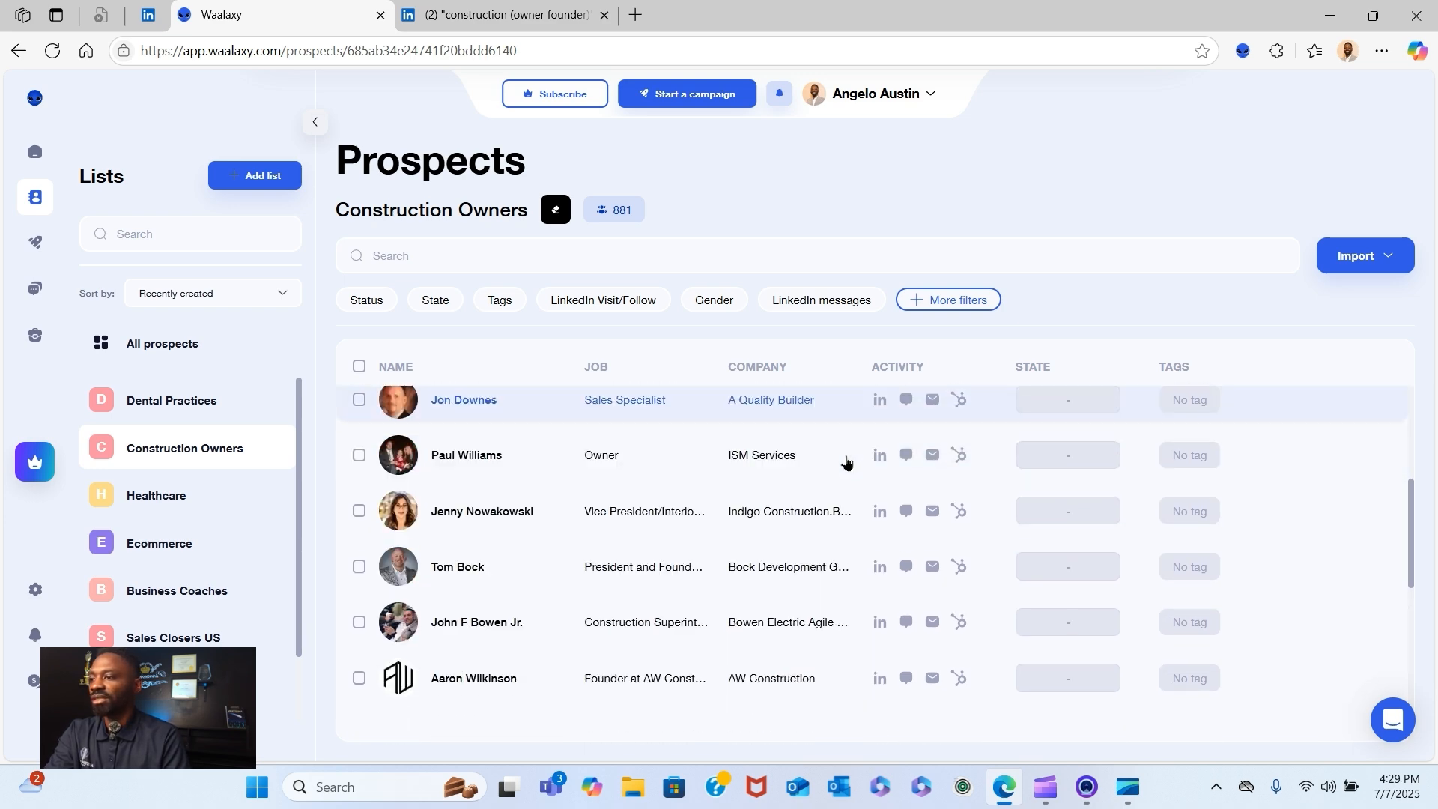
- Start a new campaign from the "Invitation + 2 messages" model, keeping the default campaign name
{"action": "scroll", "coordinate": [757, 472], "scroll_direction": "up", "scroll_amount": 8}
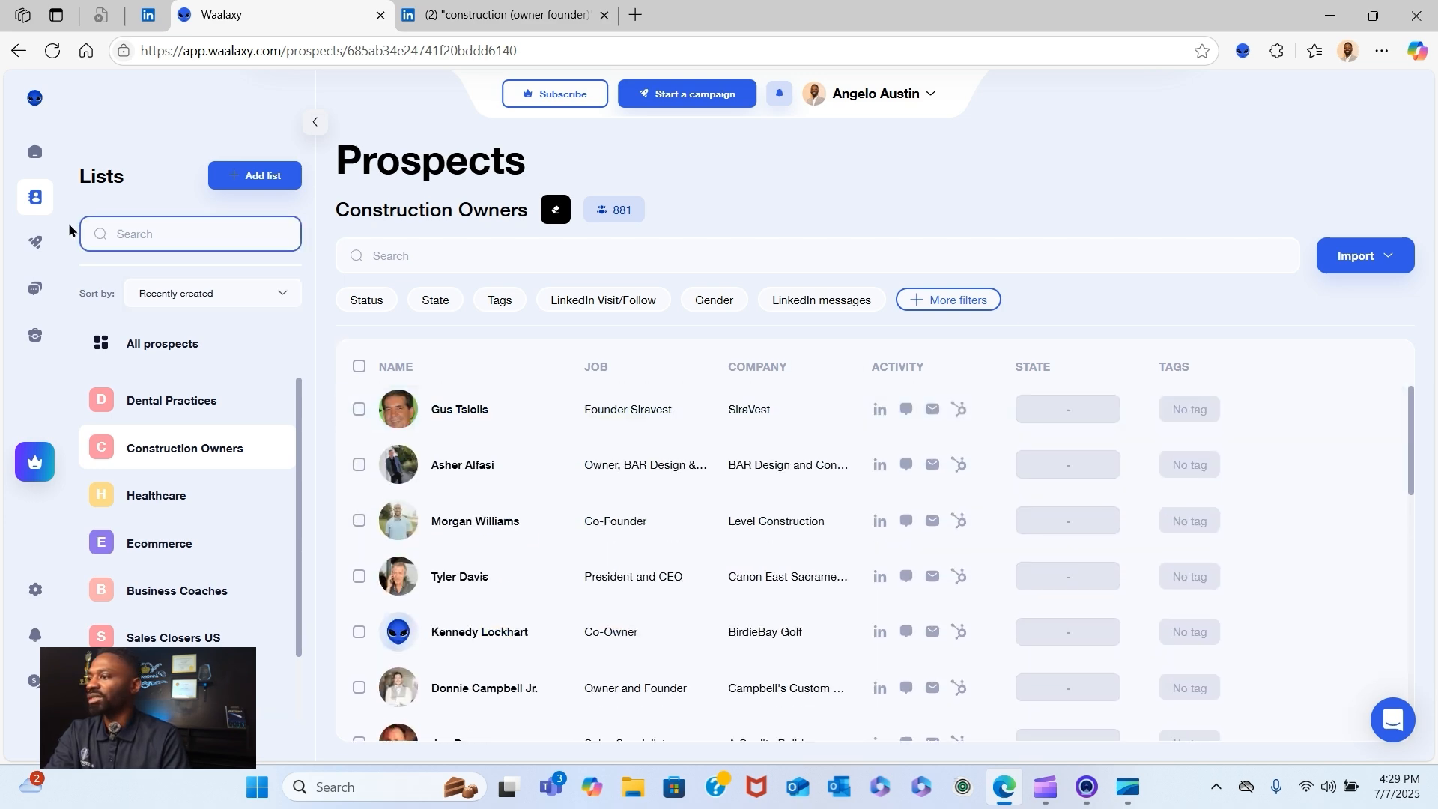
{"action": "mouse_move", "coordinate": [29, 236]}
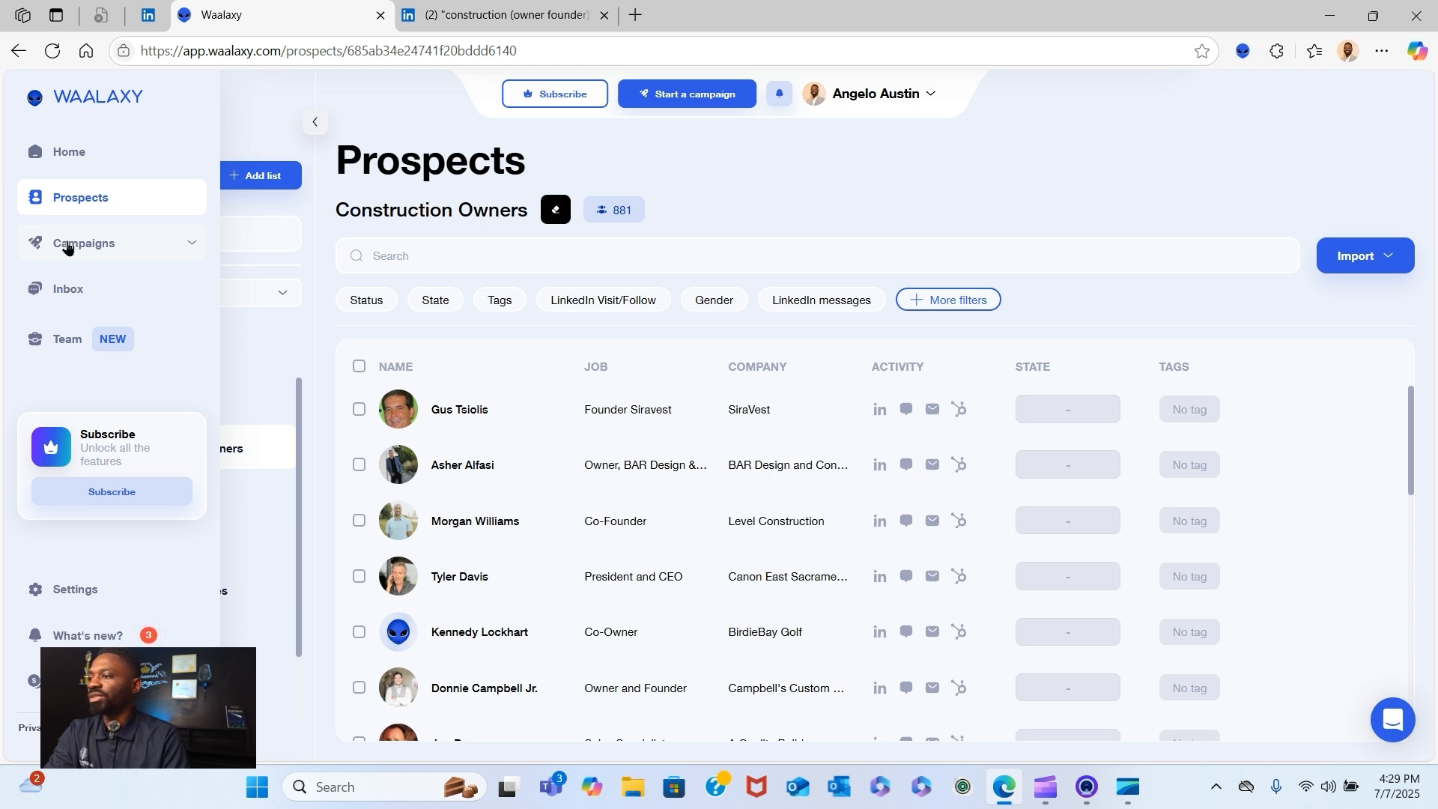
{"action": "left_click", "coordinate": [67, 247]}
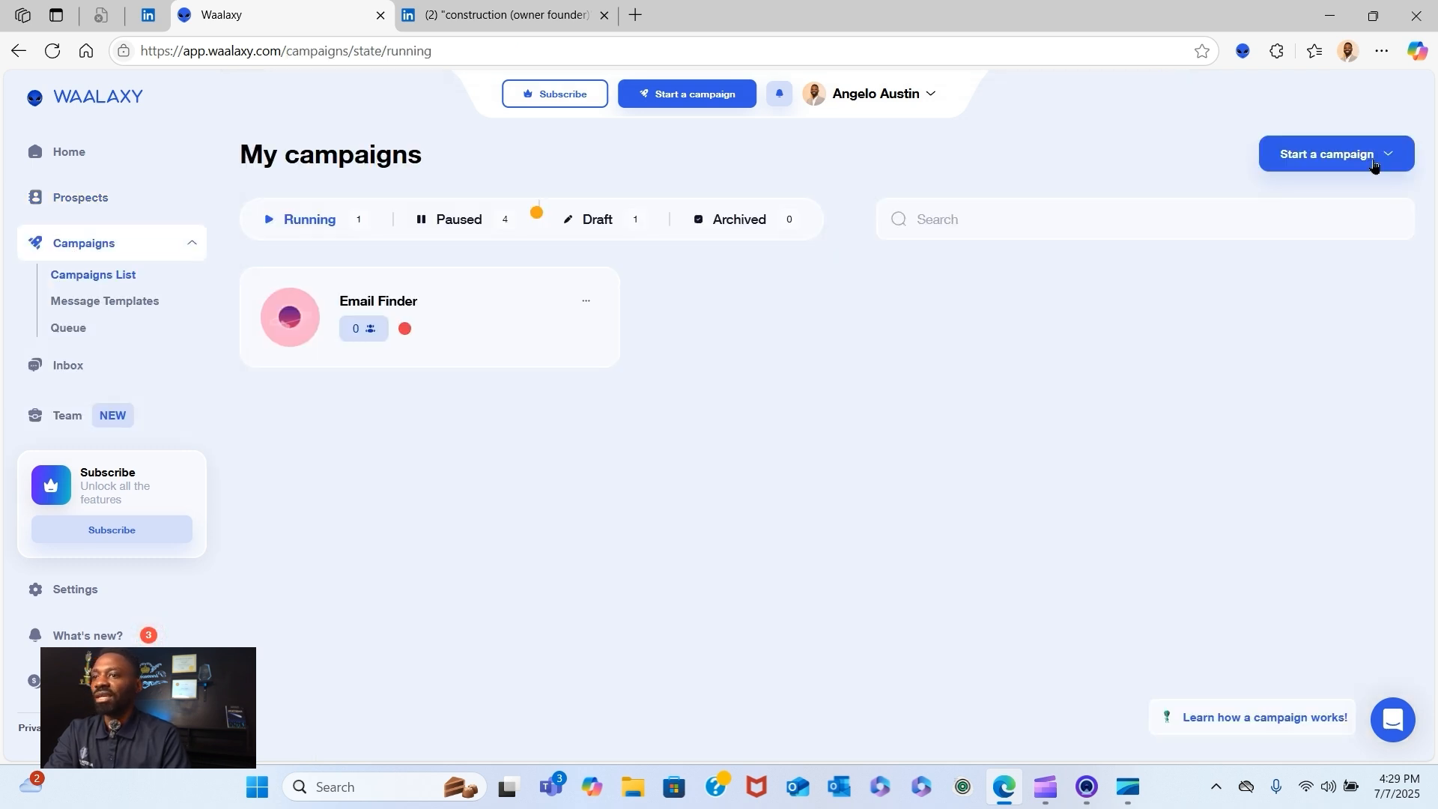
{"action": "left_click", "coordinate": [1348, 155]}
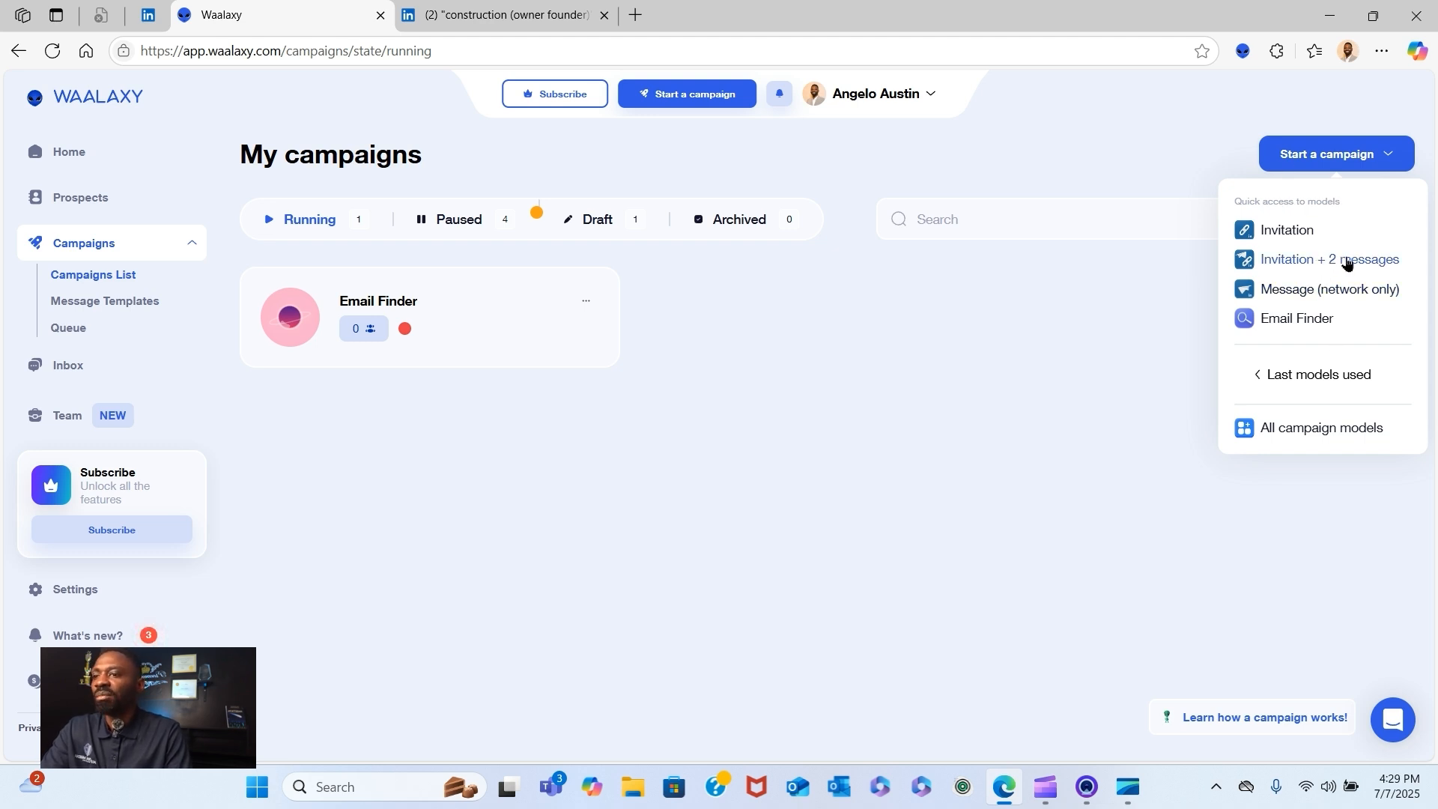
{"action": "left_click", "coordinate": [1346, 263]}
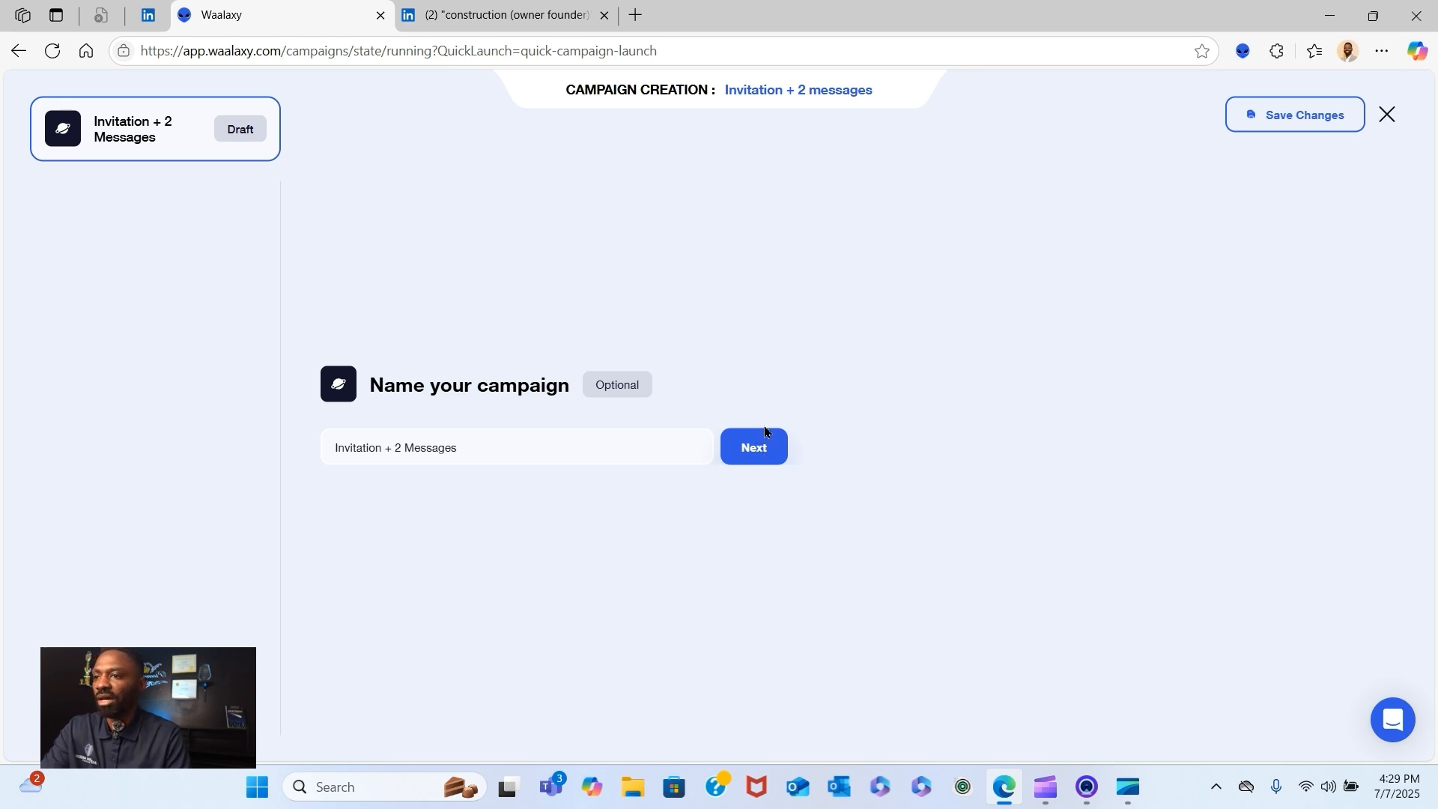
{"action": "left_click", "coordinate": [767, 446]}
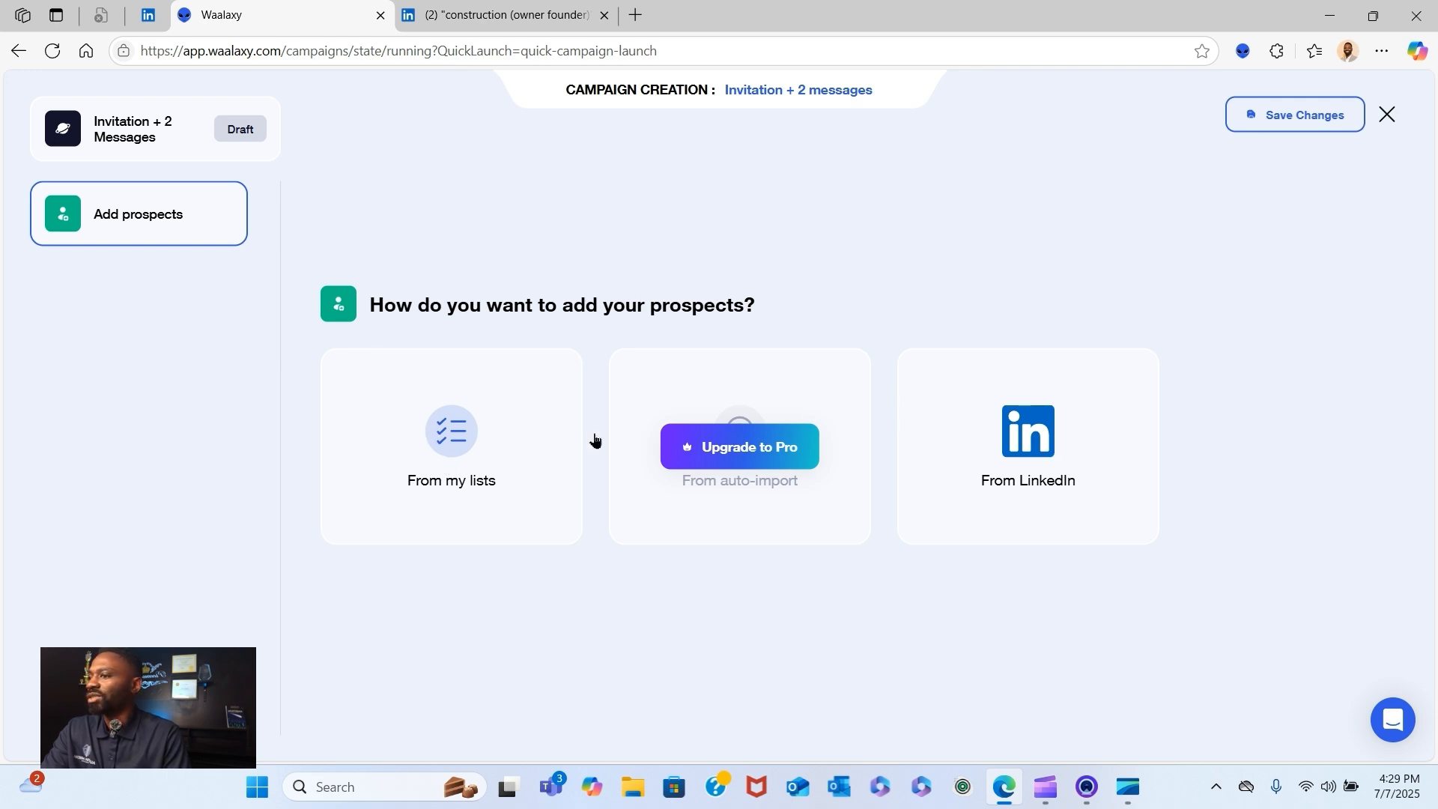
- Add all prospects from the existing Construction Owners list to the campaign
{"action": "left_click", "coordinate": [451, 441]}
{"action": "left_click", "coordinate": [509, 428]}
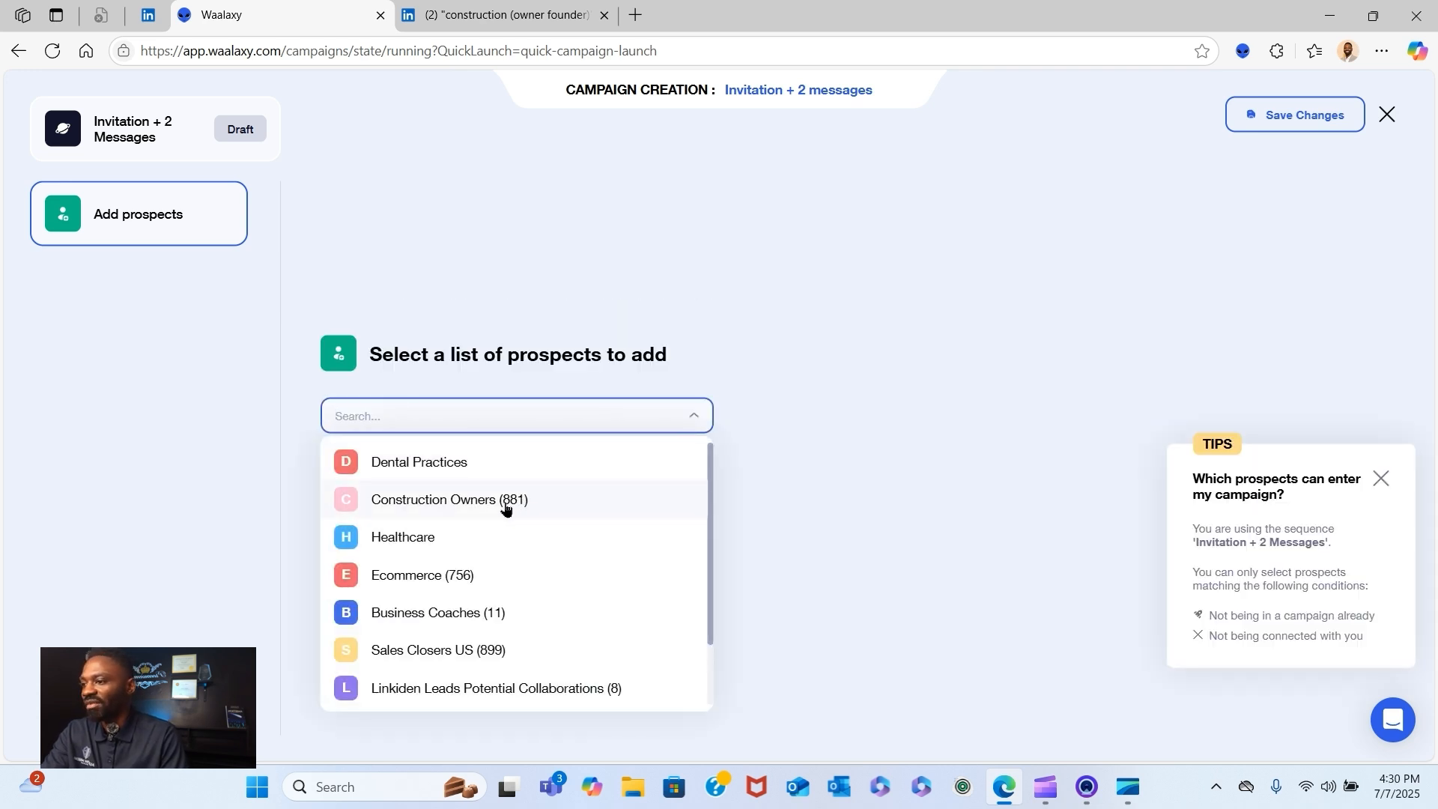
{"action": "left_click", "coordinate": [546, 500]}
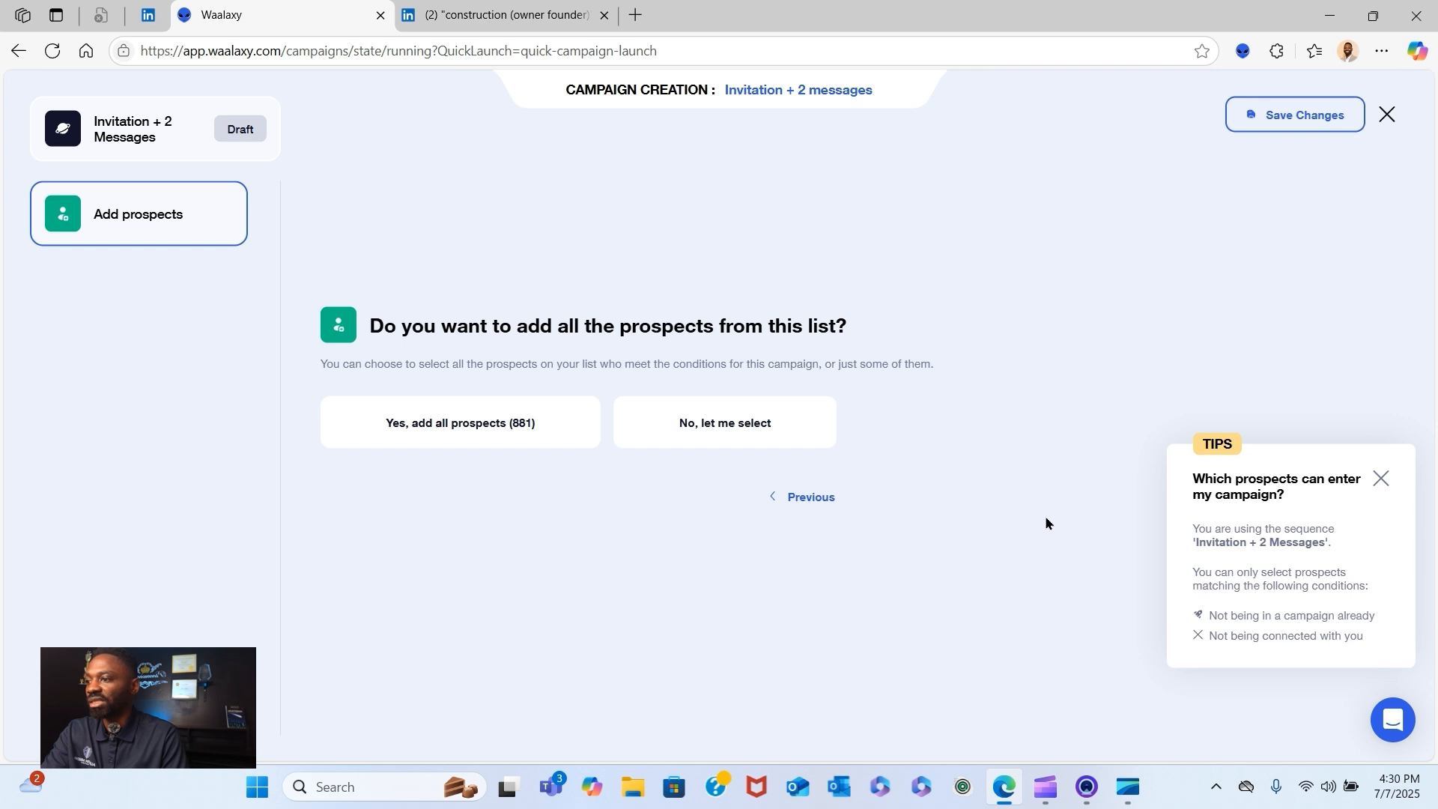
{"action": "left_click", "coordinate": [435, 424]}
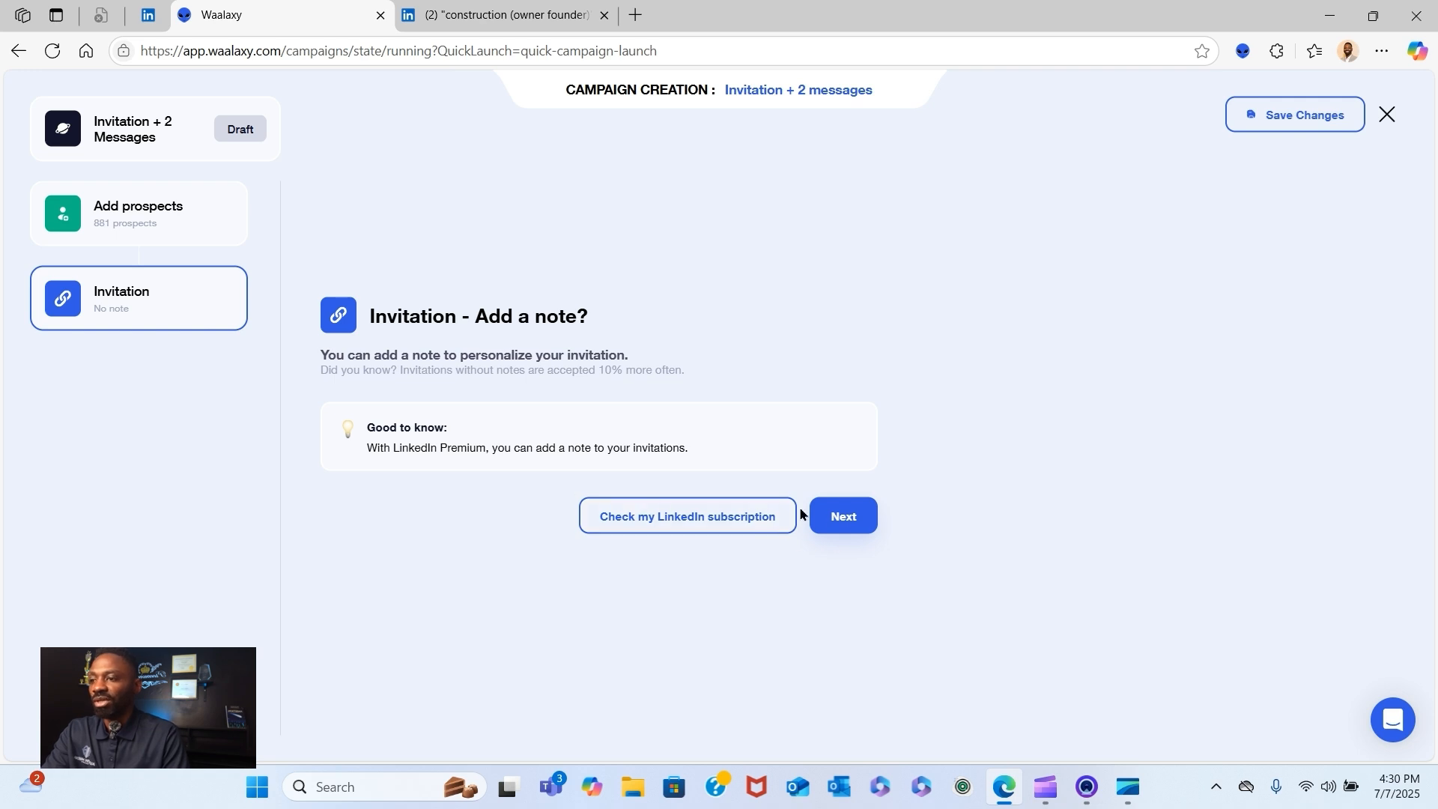
- Leave the invitation without a note and set the delay after acceptance to 1 day
{"action": "left_click", "coordinate": [843, 529]}
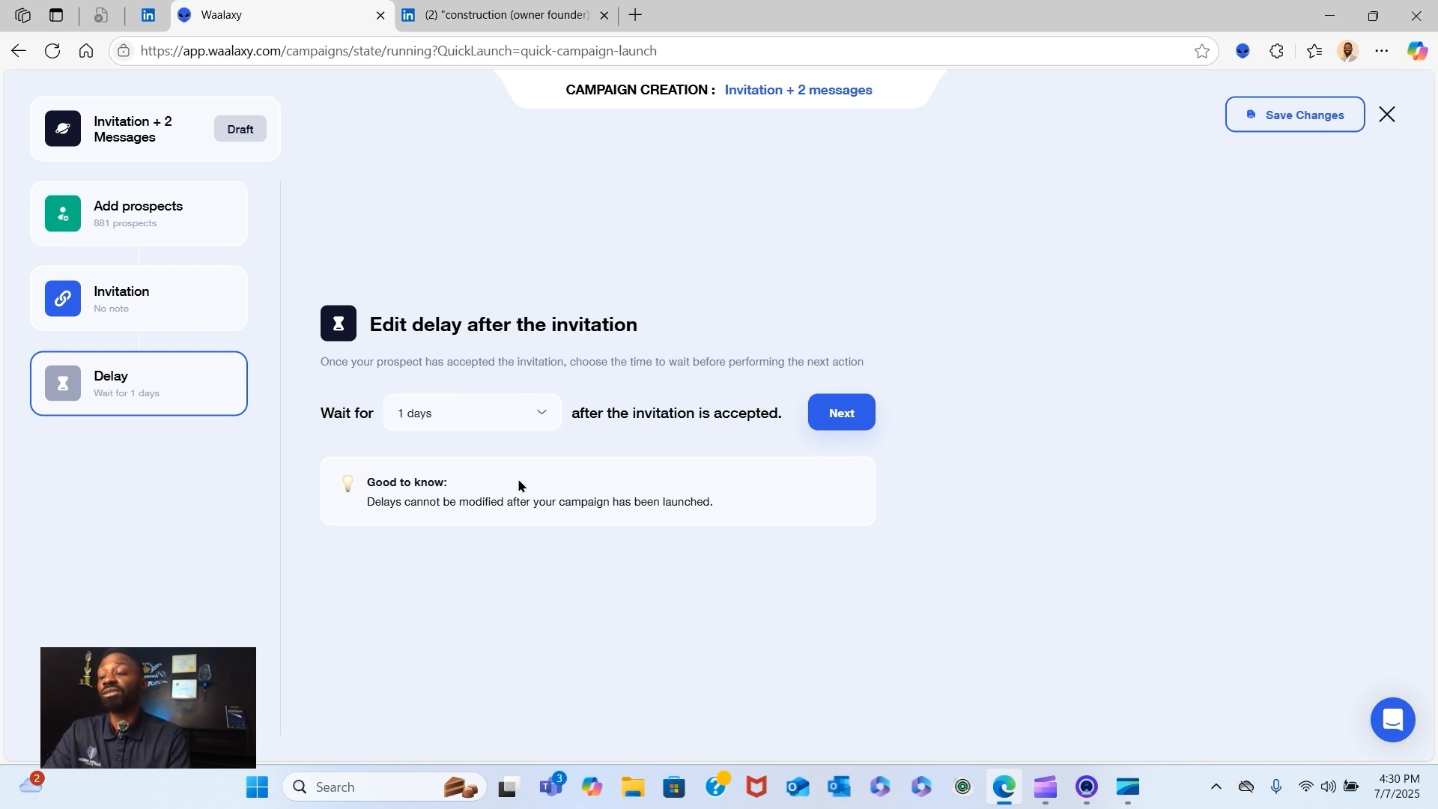
{"action": "left_click", "coordinate": [506, 421]}
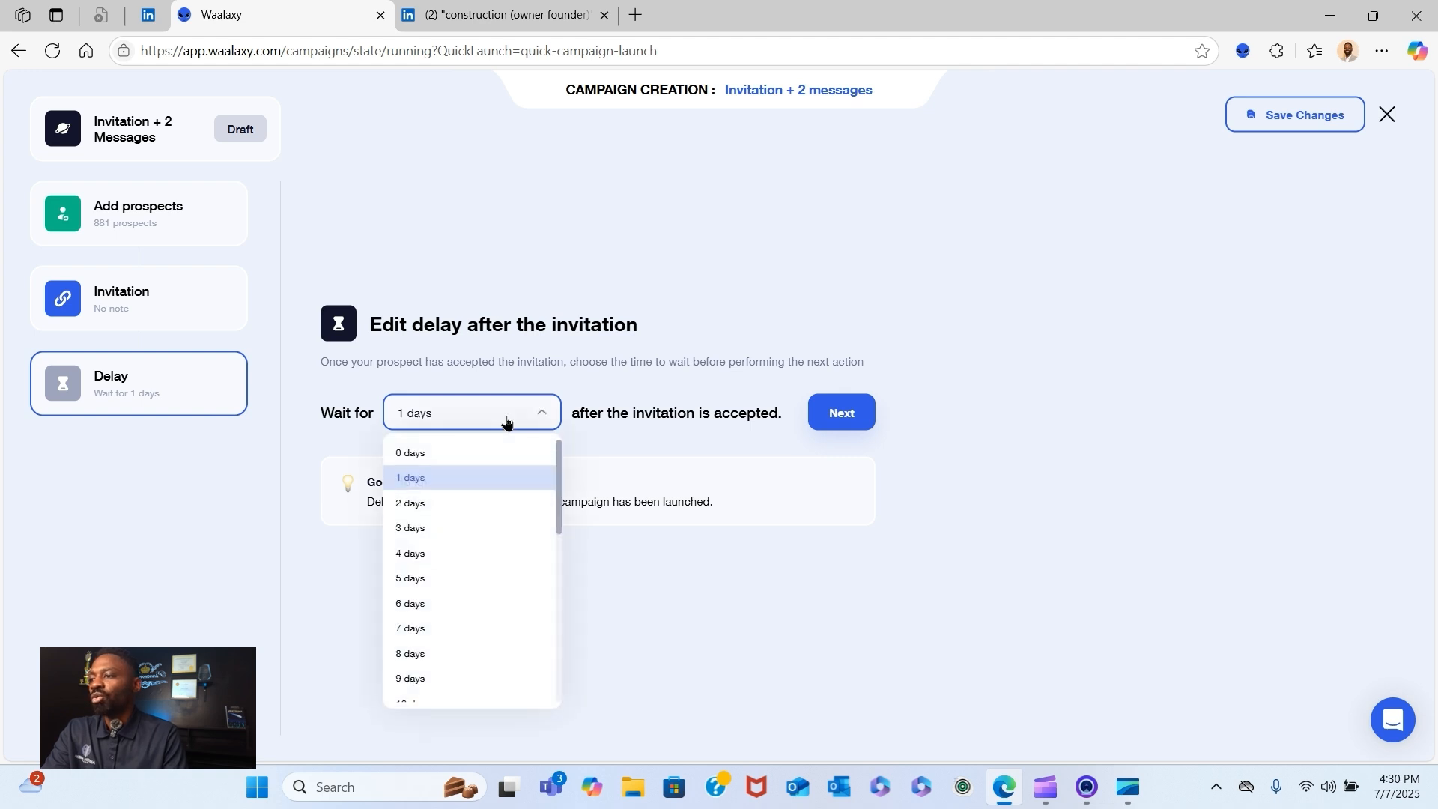
{"action": "left_click", "coordinate": [484, 451]}
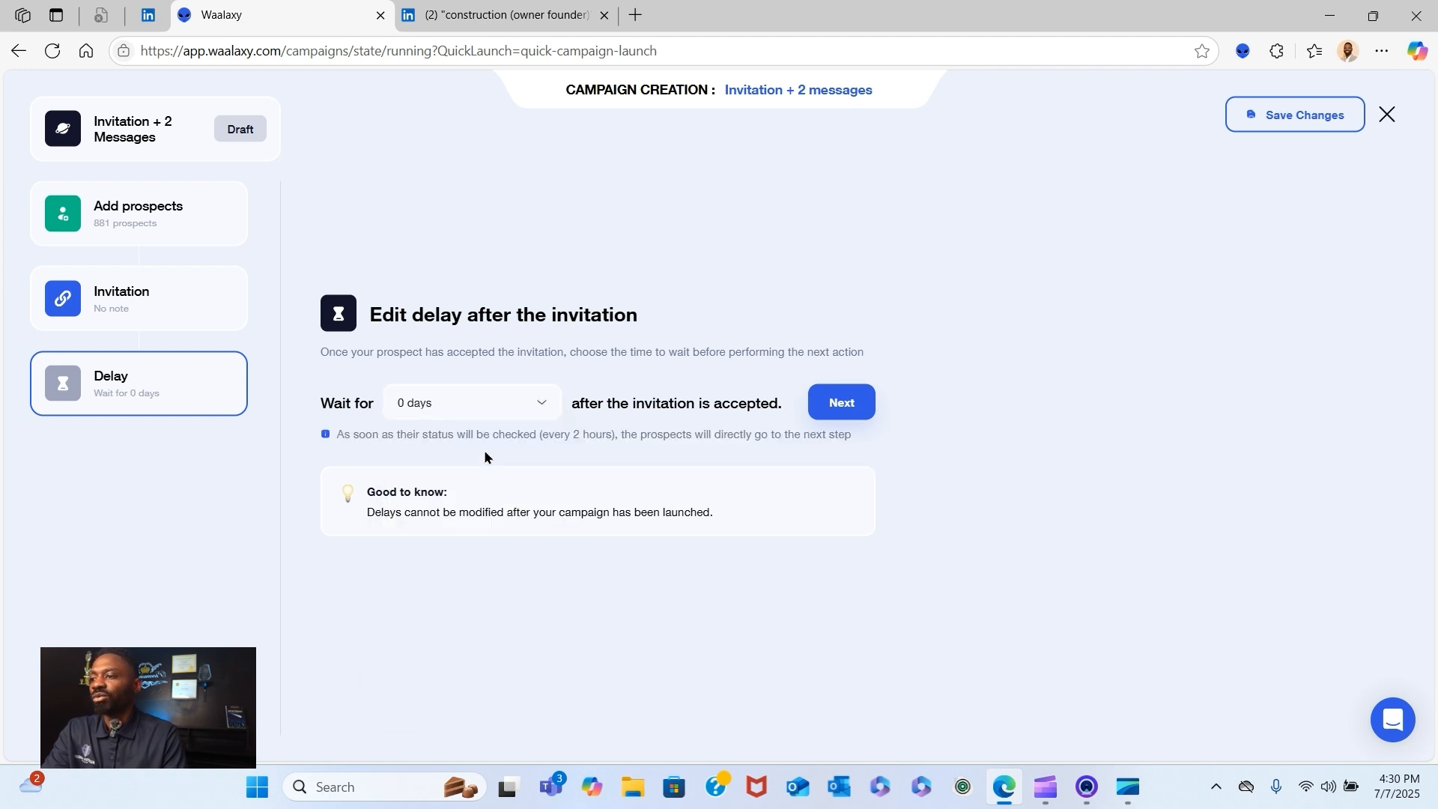
{"action": "left_click", "coordinate": [520, 410]}
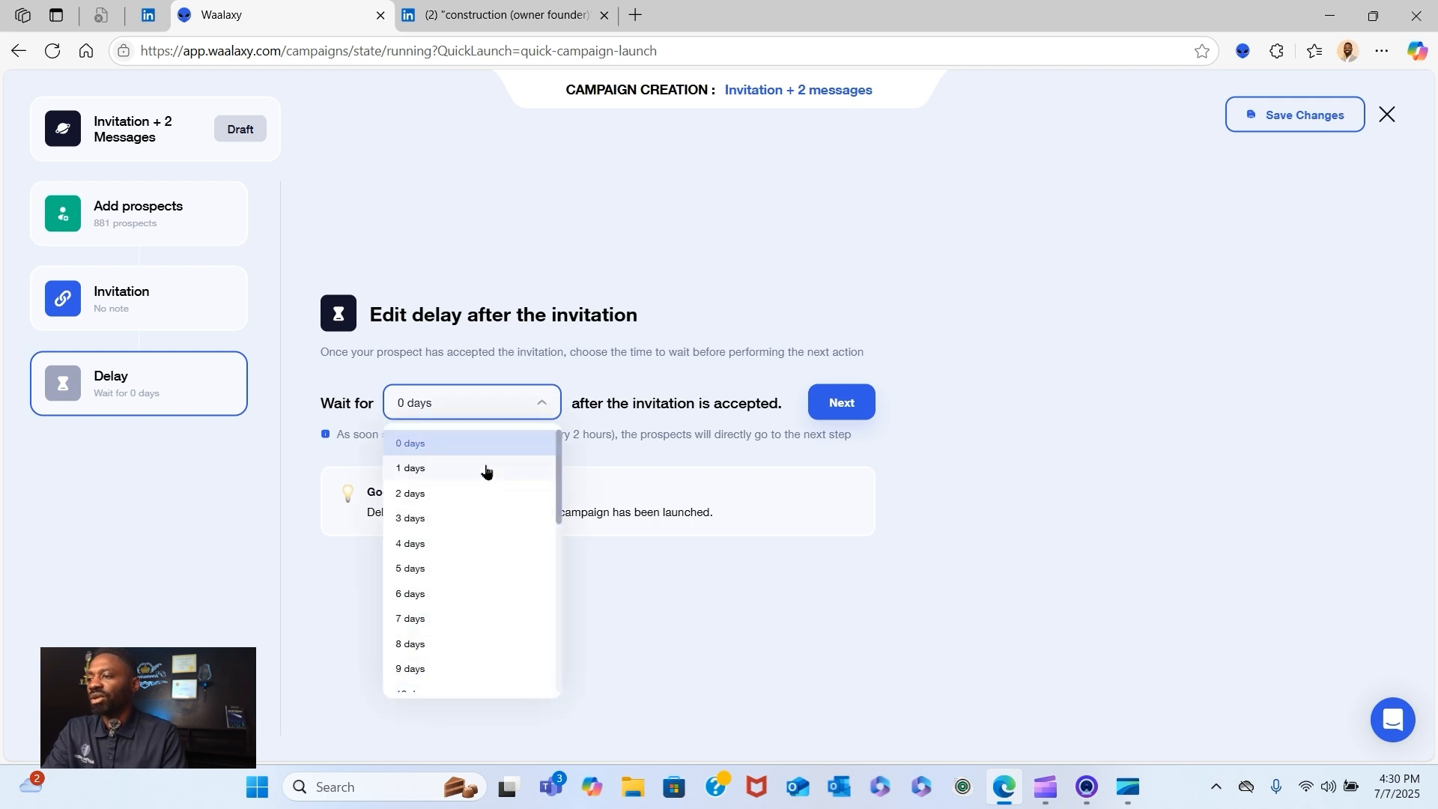
{"action": "left_click", "coordinate": [442, 467]}
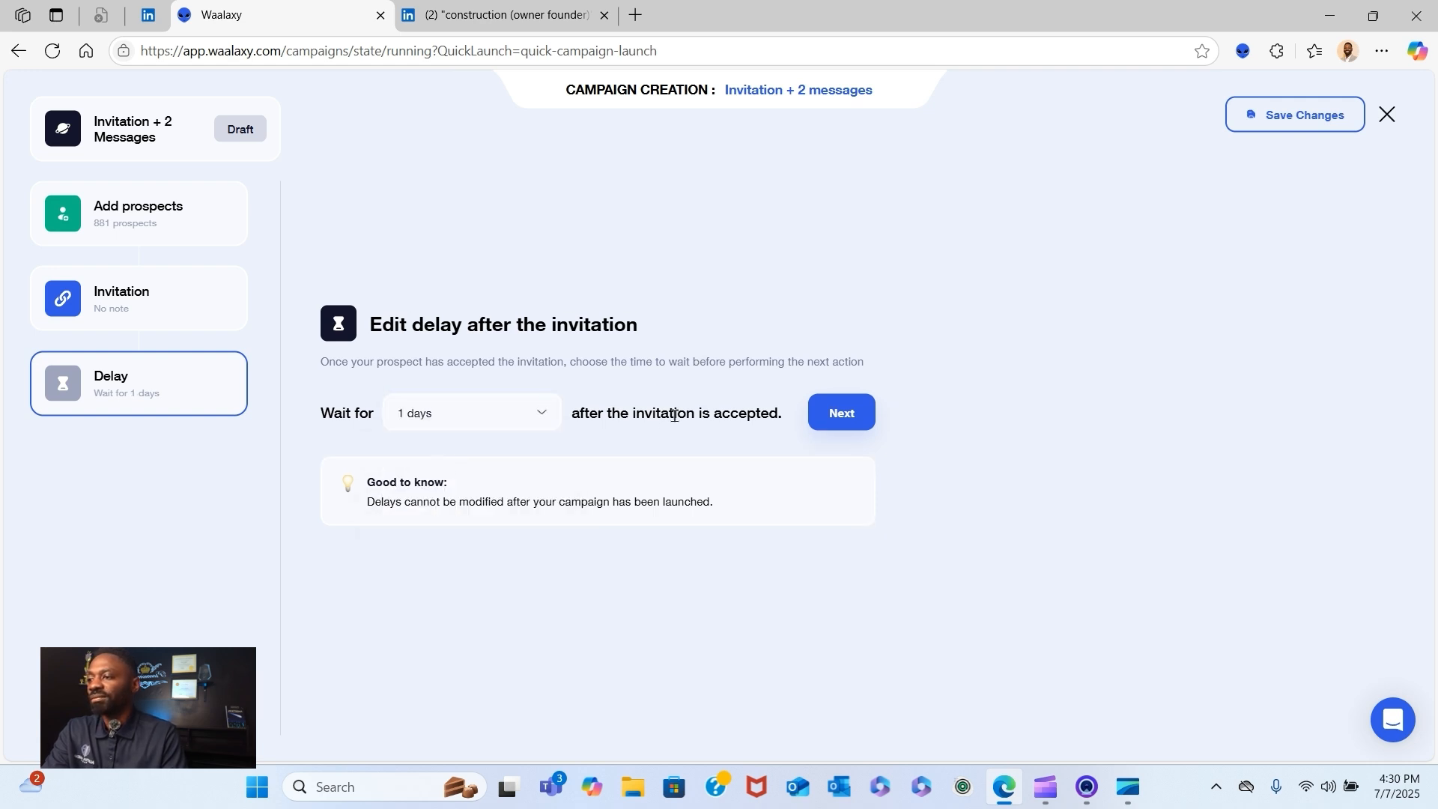
{"action": "left_click", "coordinate": [851, 417]}
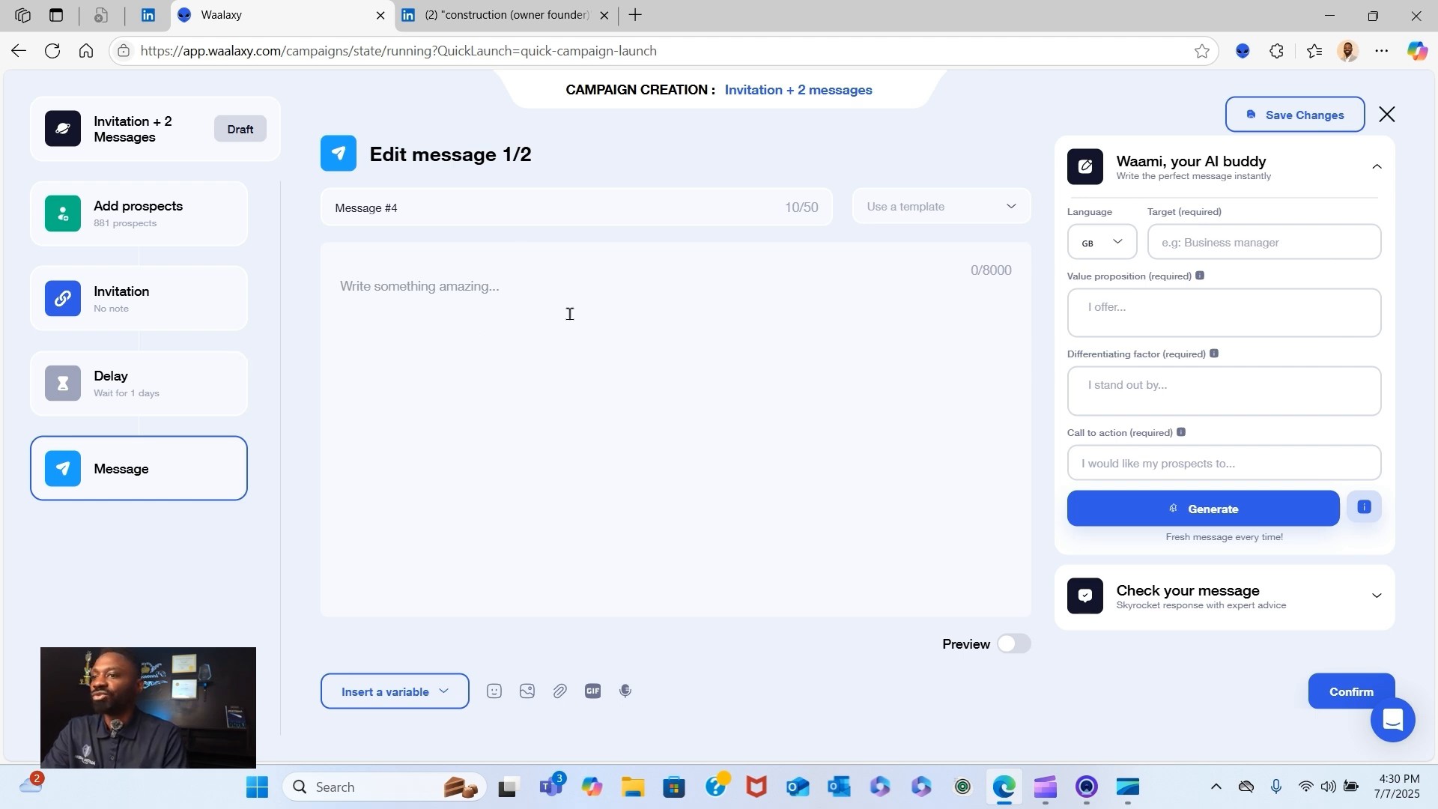
- Open the untitled Google Docs document with the outreach messages in a new tab and close the LinkedIn search tab
{"action": "left_click", "coordinate": [633, 15]}
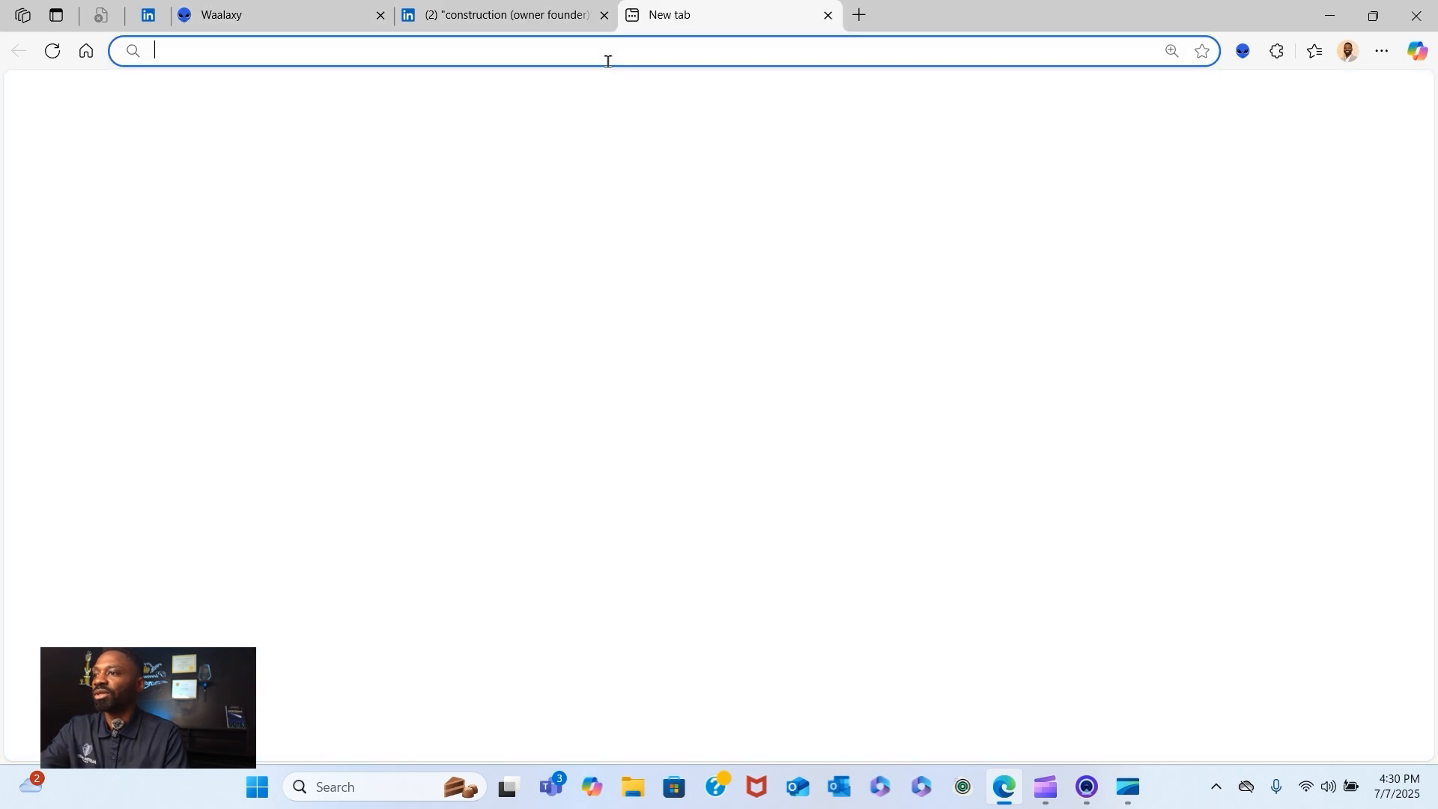
{"action": "type", "text": "dr"}
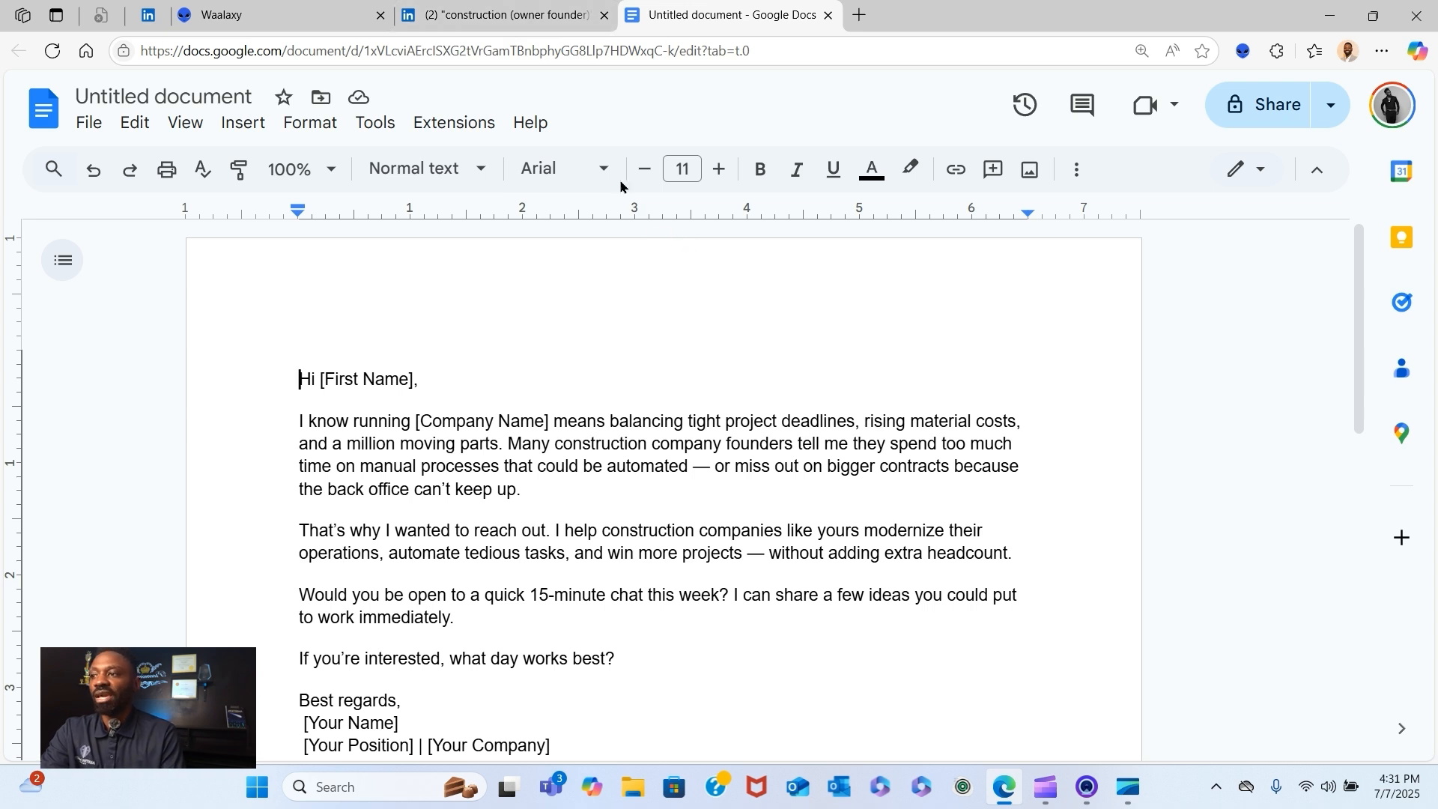
{"action": "left_click", "coordinate": [508, 10]}
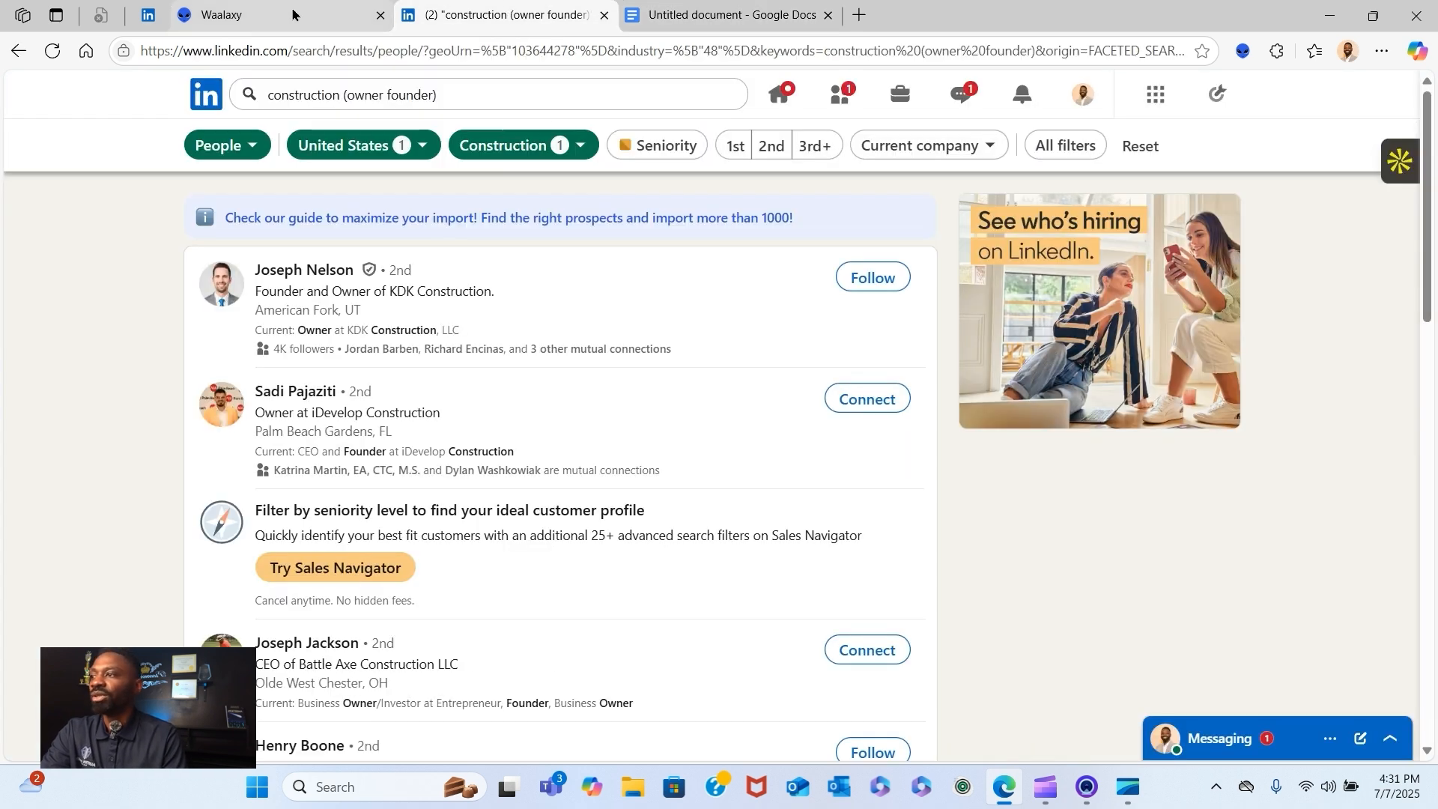
{"action": "left_click", "coordinate": [258, 15]}
{"action": "left_click", "coordinate": [604, 15]}
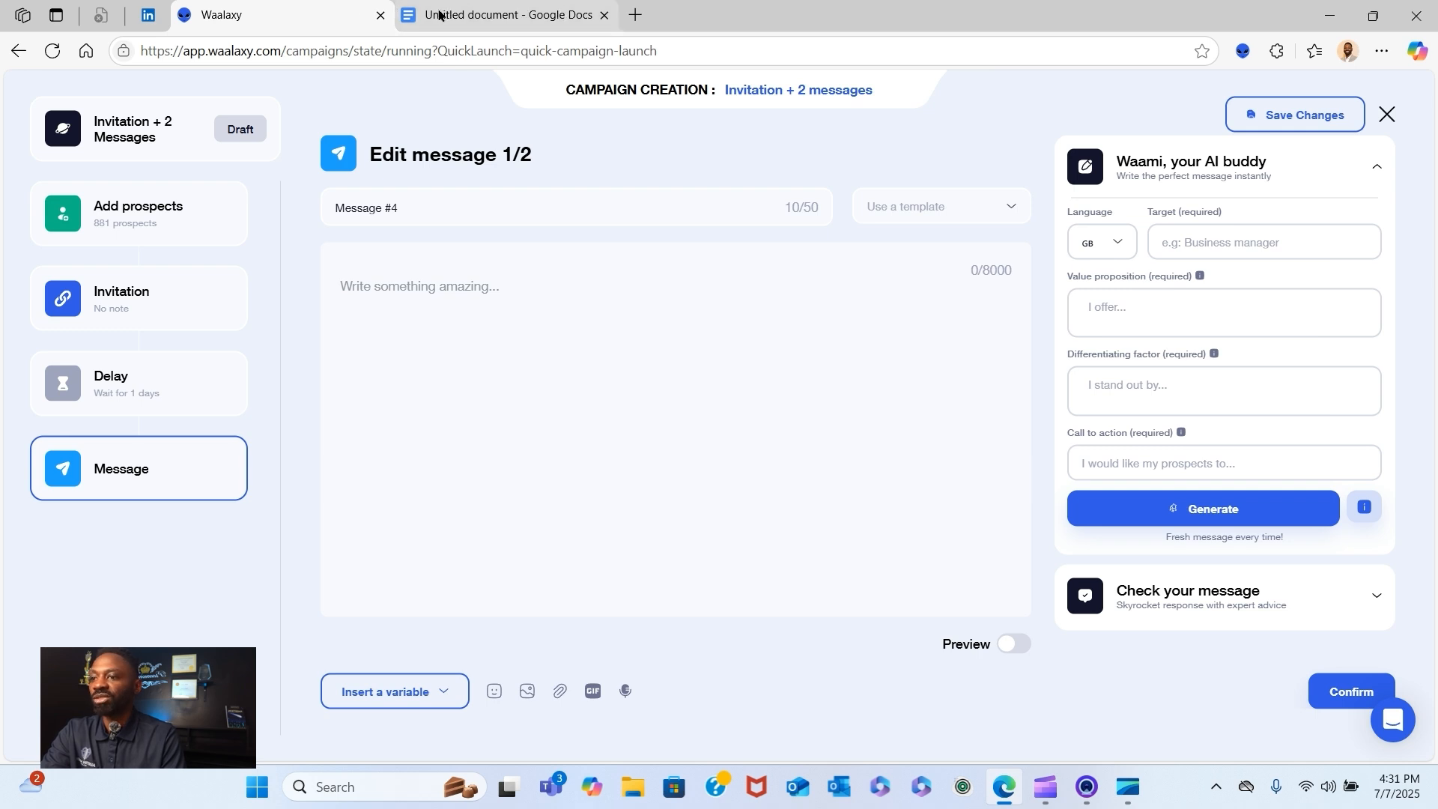
- Copy the first outreach message from the Google Docs document, from "Hi [First Name]," to "Best regards,", into Waalaxy campaign message 1/2
{"action": "left_click", "coordinate": [421, 279]}
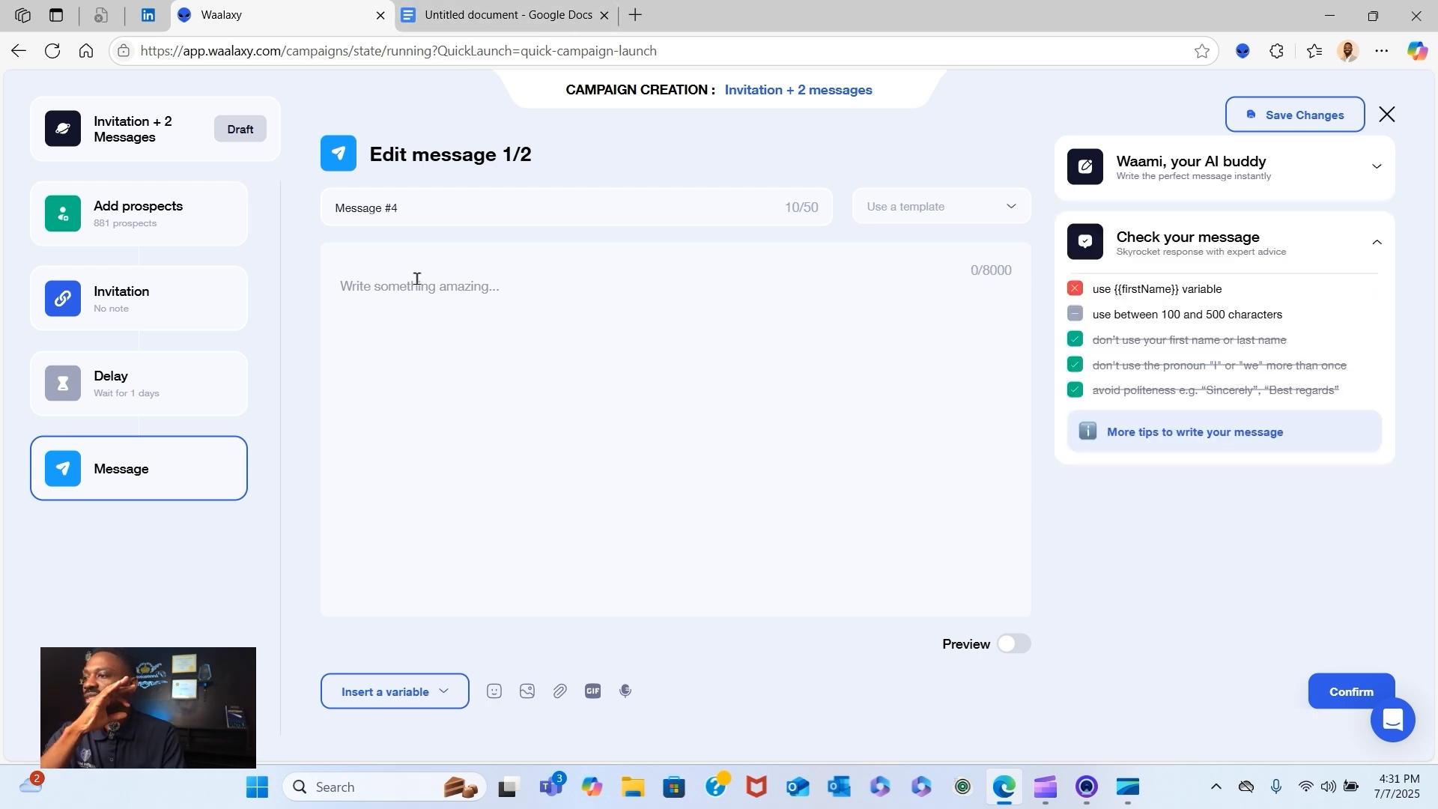
{"action": "left_click", "coordinate": [525, 17]}
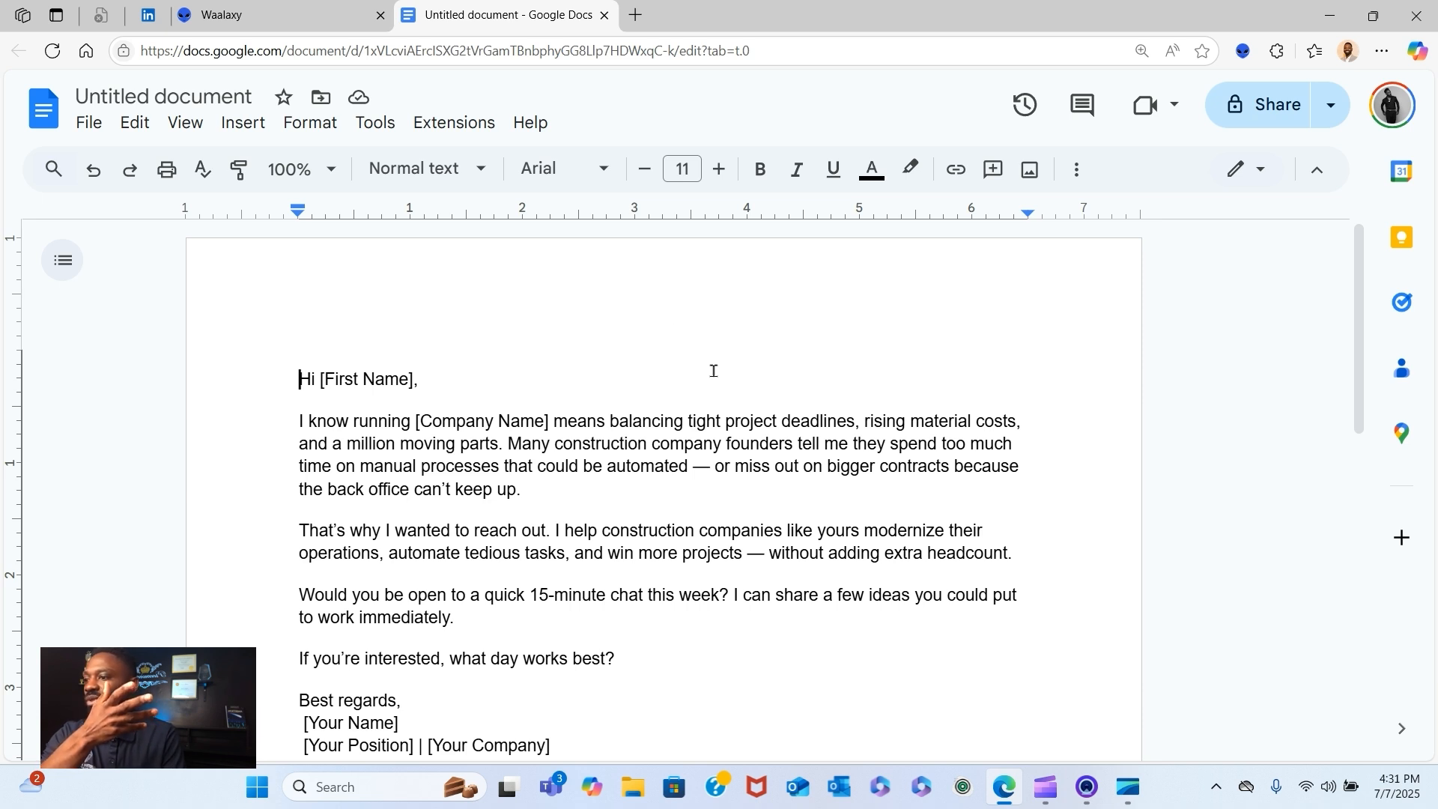
{"action": "left_click", "coordinate": [277, 15]}
{"action": "left_click", "coordinate": [458, 9]}
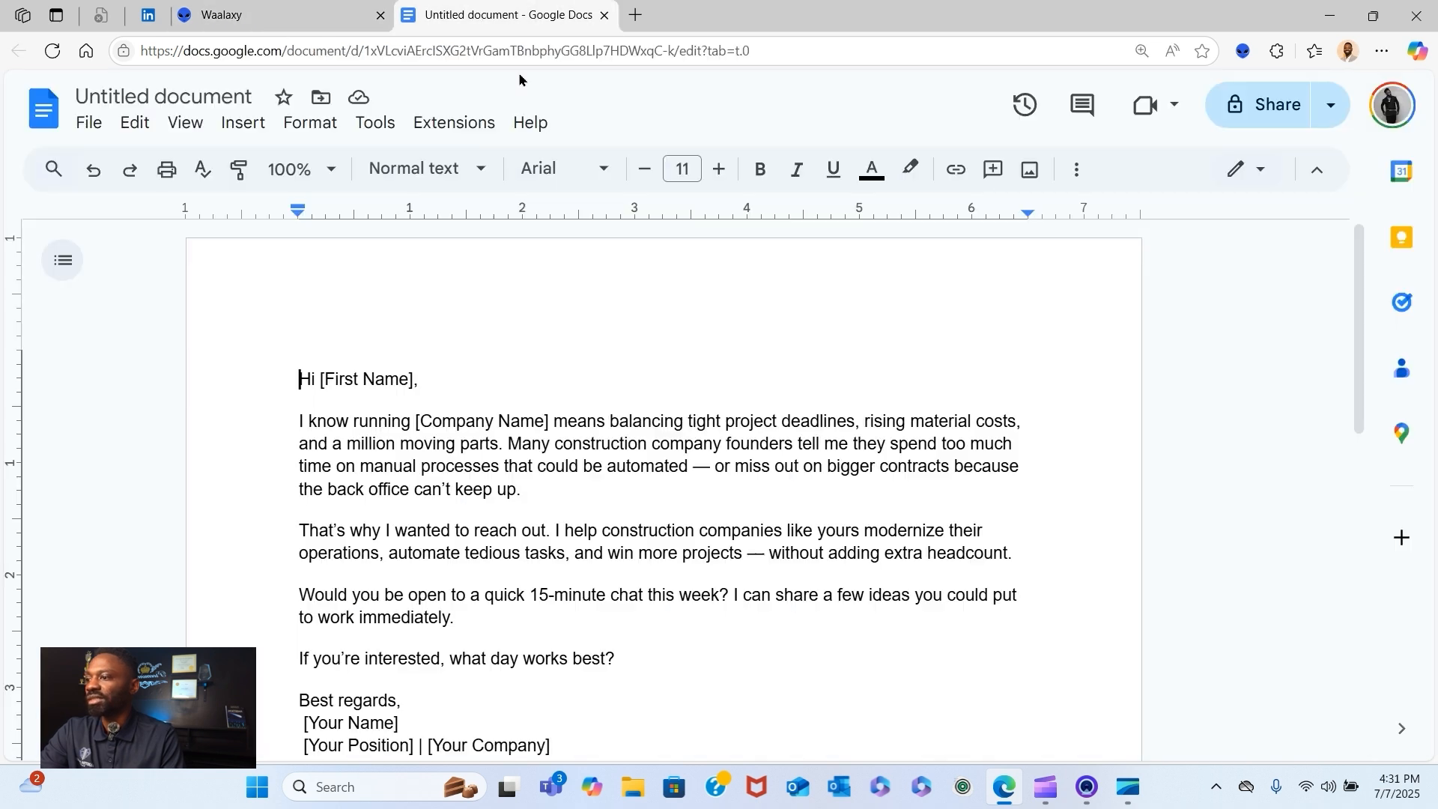
{"action": "scroll", "coordinate": [662, 643], "scroll_direction": "down", "scroll_amount": 1}
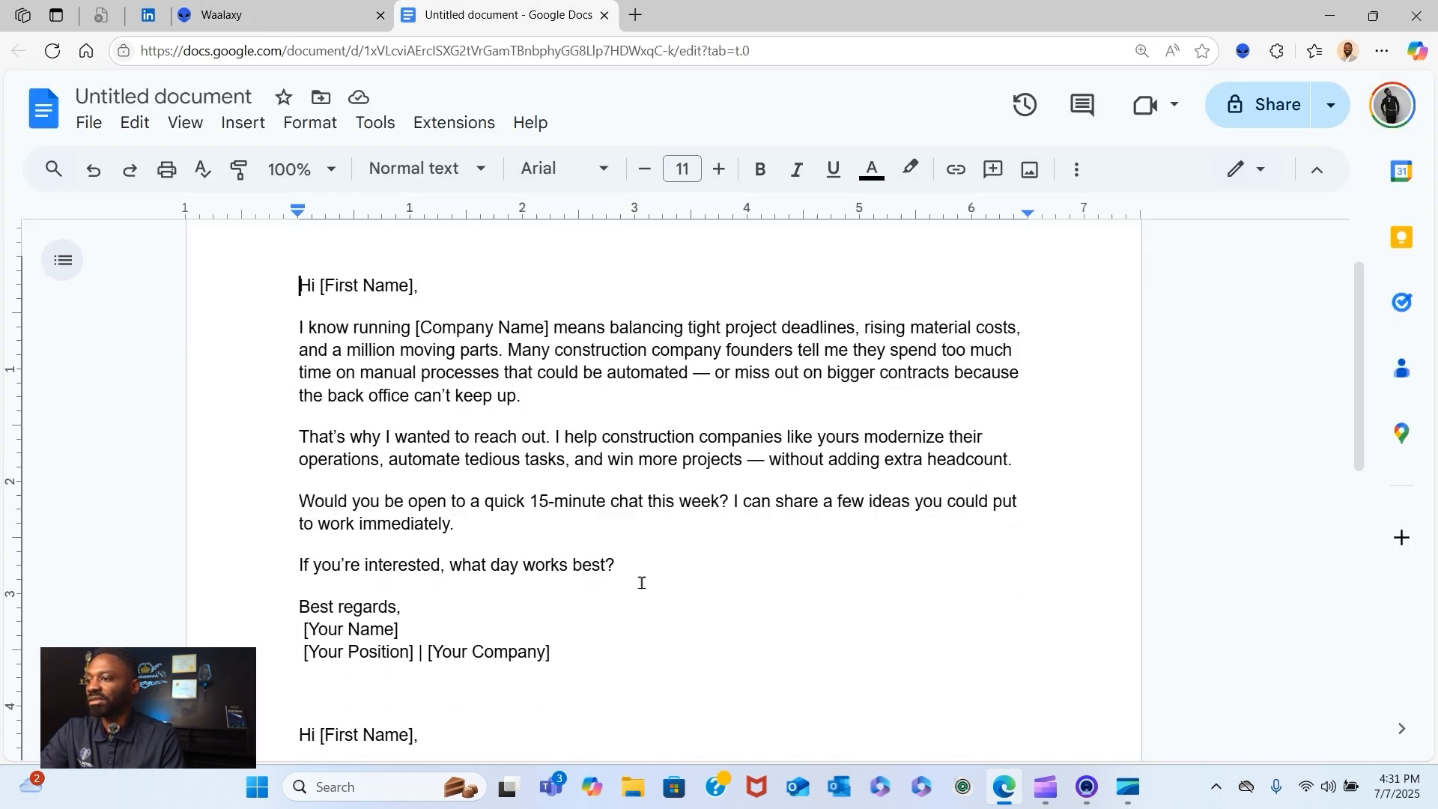
{"action": "left_click_drag", "start_coordinate": [403, 607], "coordinate": [294, 298]}
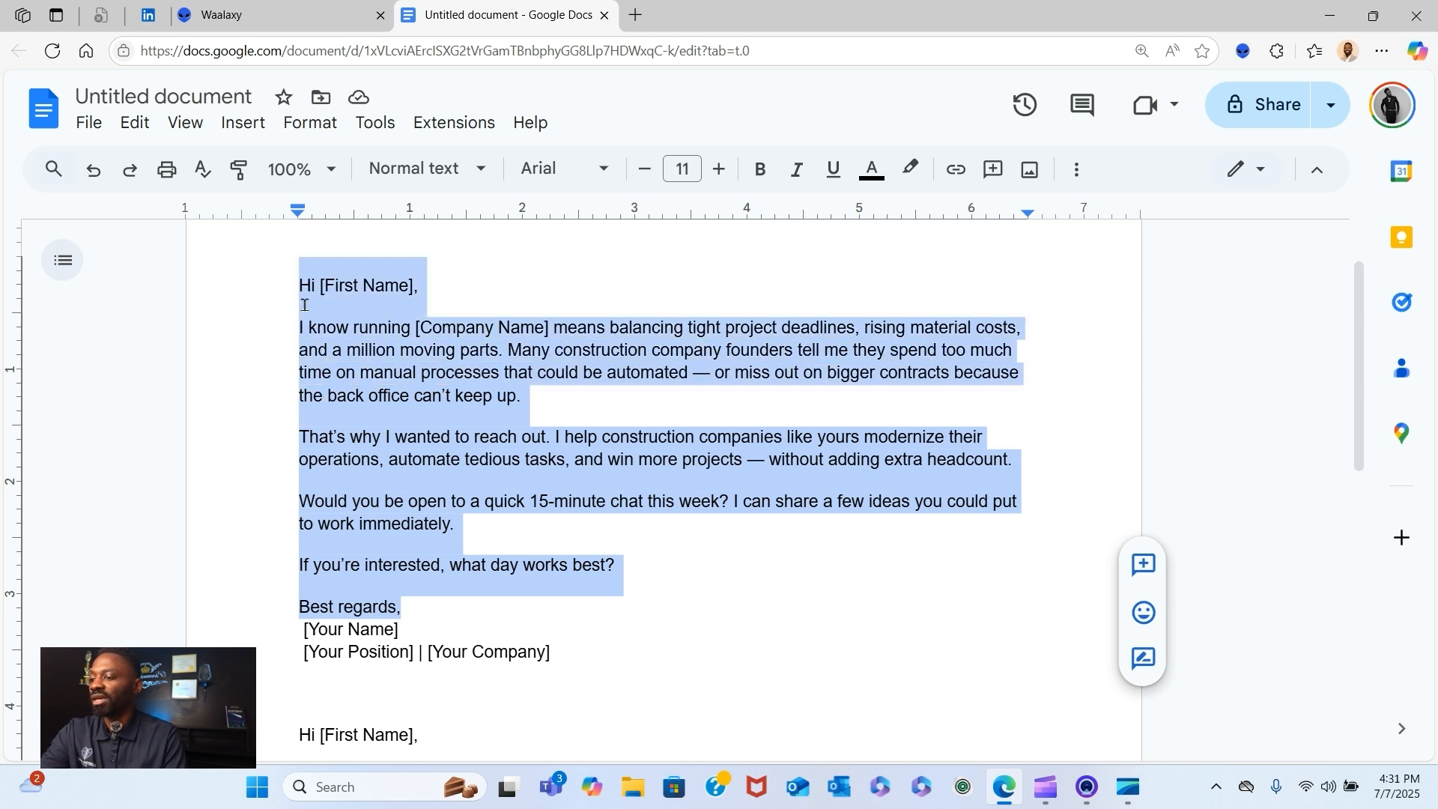
{"action": "left_click", "coordinate": [228, 17]}
{"action": "left_click", "coordinate": [446, 318]}
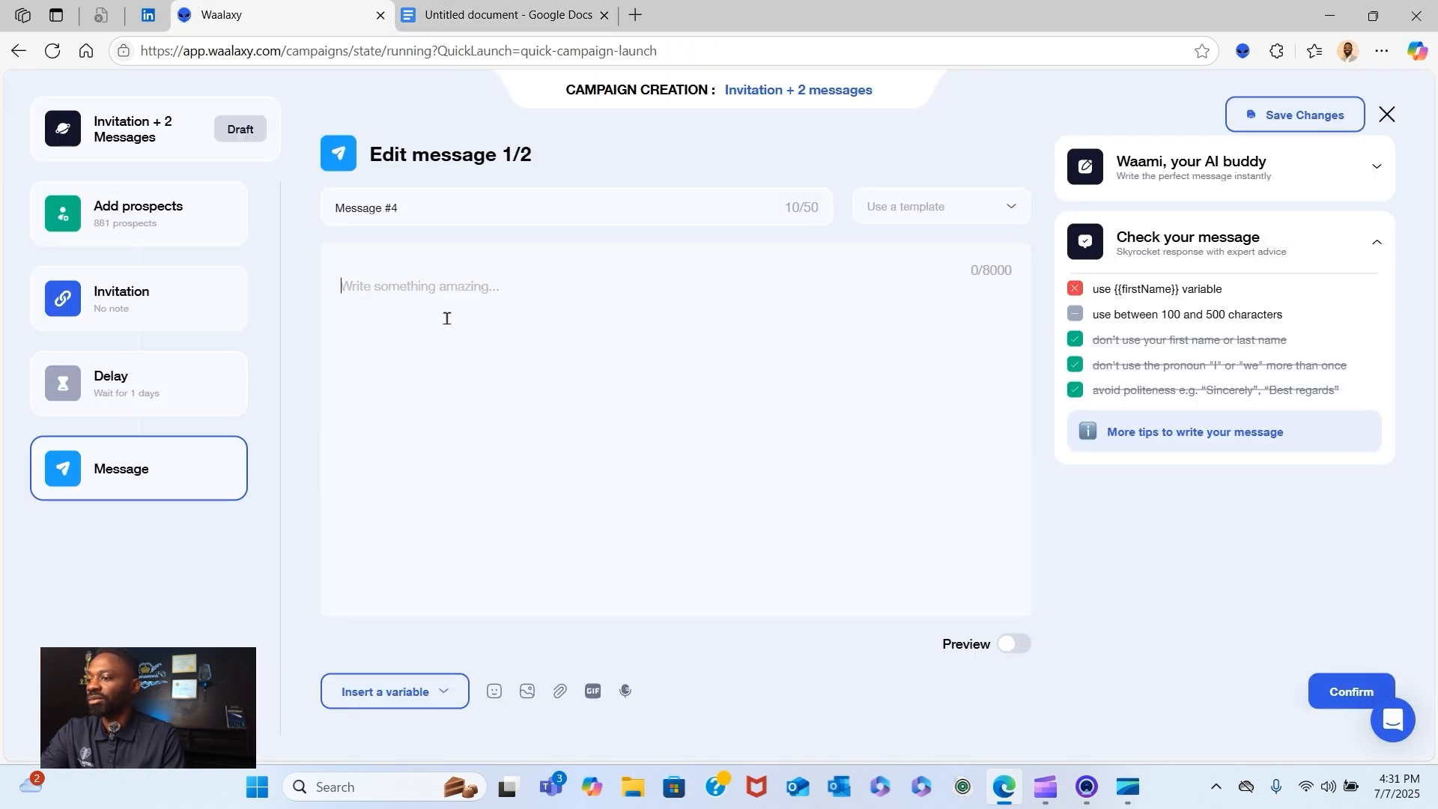
{"action": "key", "text": "ctrl+v"}
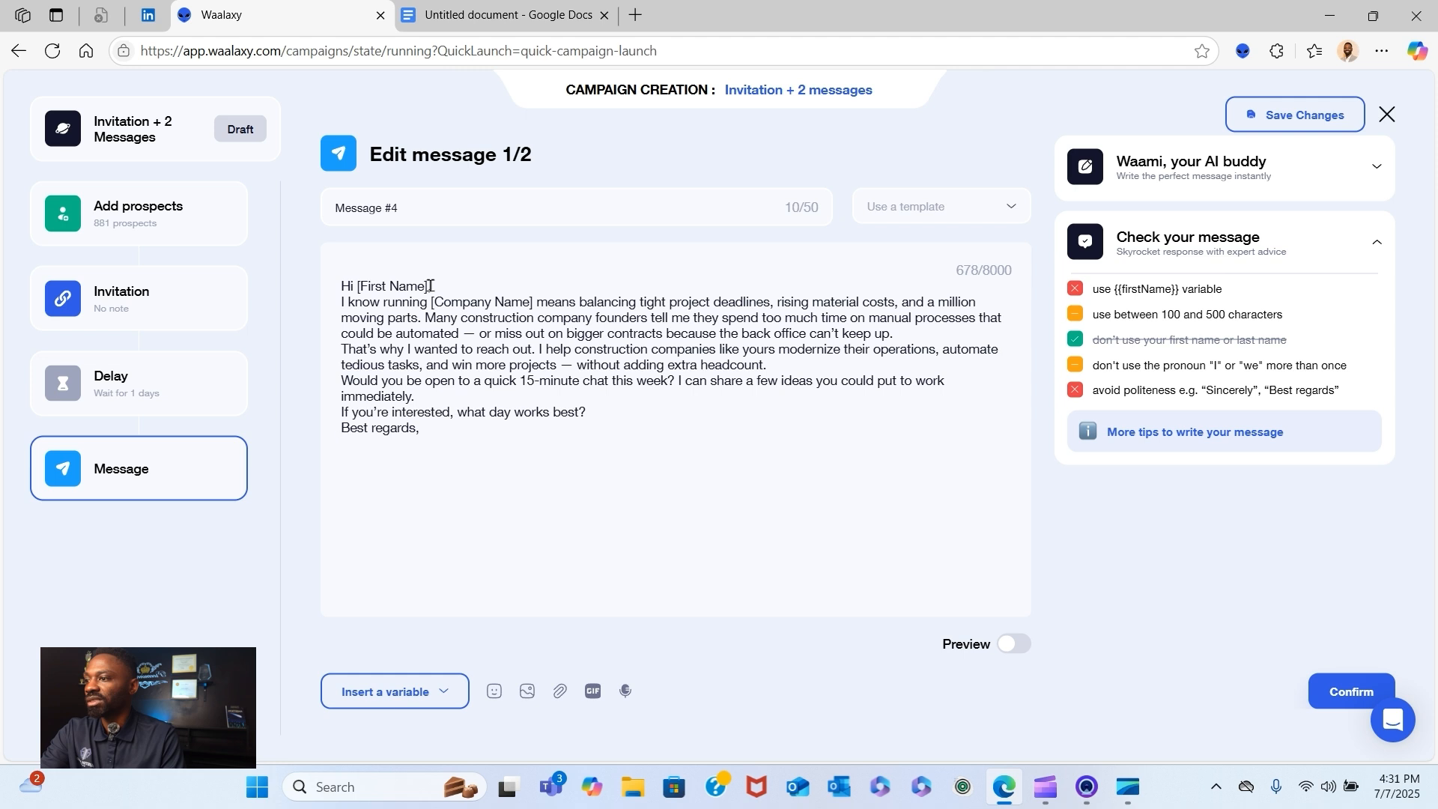
- Replace the [First Name] placeholder and its comma in the greeting with the firstName variable
{"action": "left_click_drag", "start_coordinate": [432, 286], "coordinate": [361, 287]}
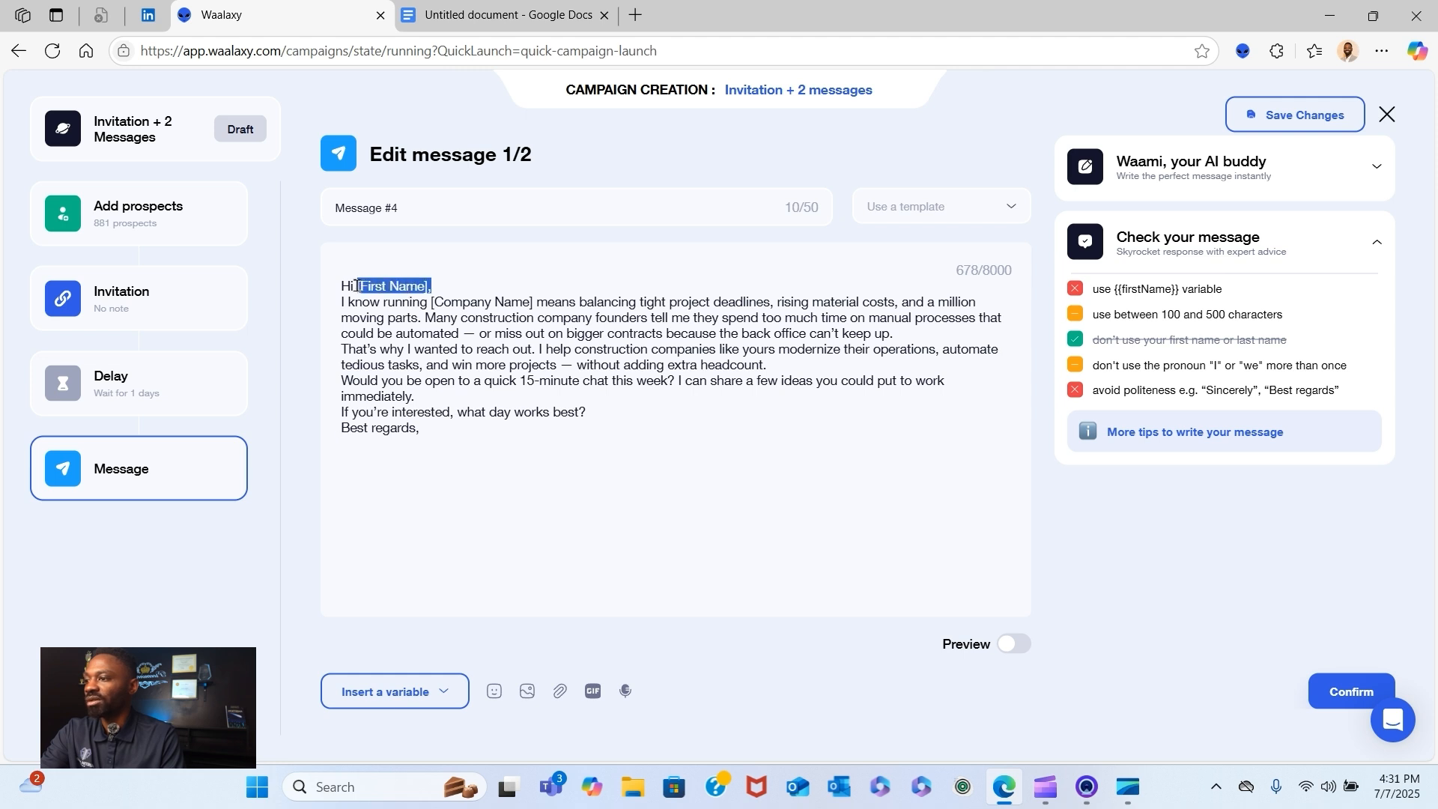
{"action": "key", "text": "BackSpace"}
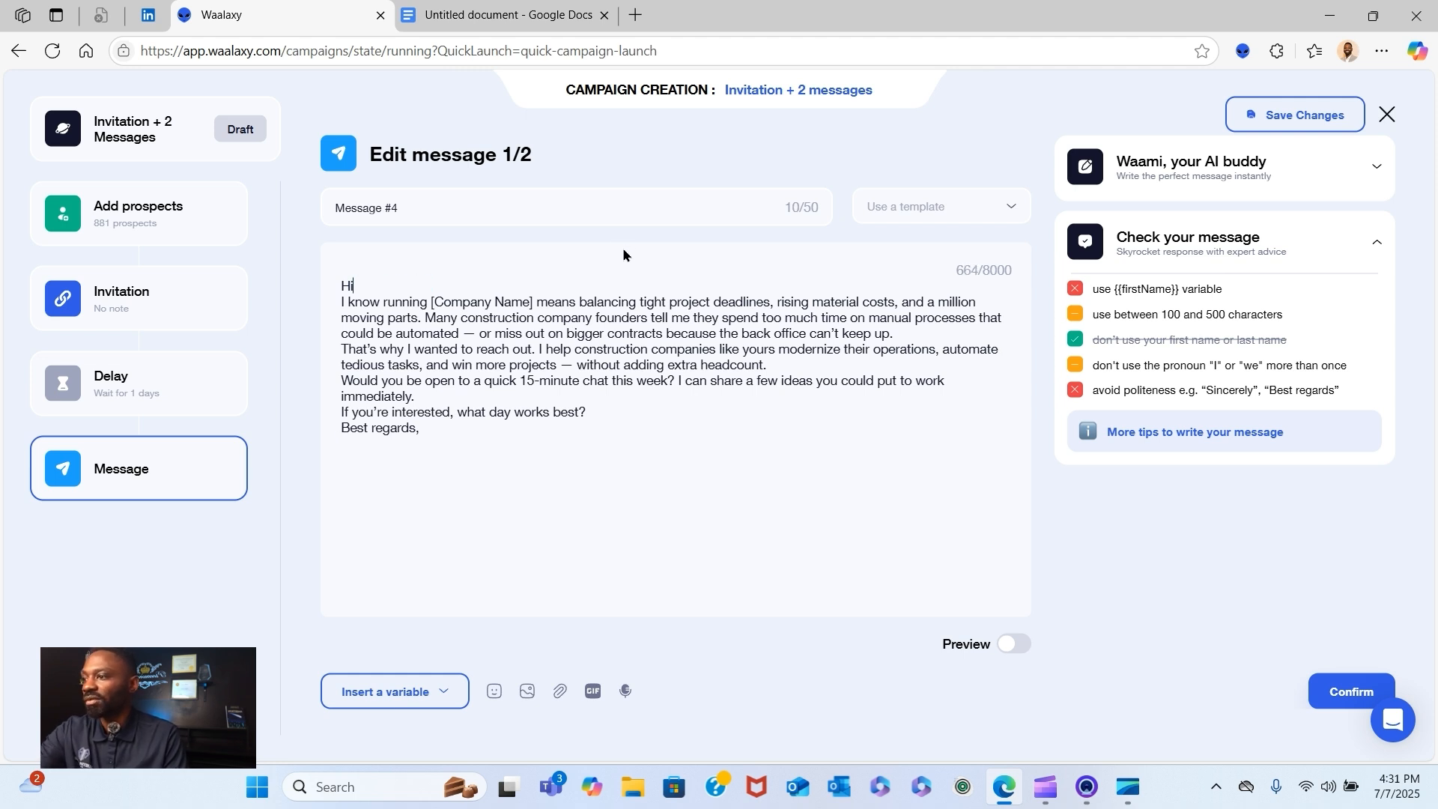
{"action": "left_click", "coordinate": [427, 687]}
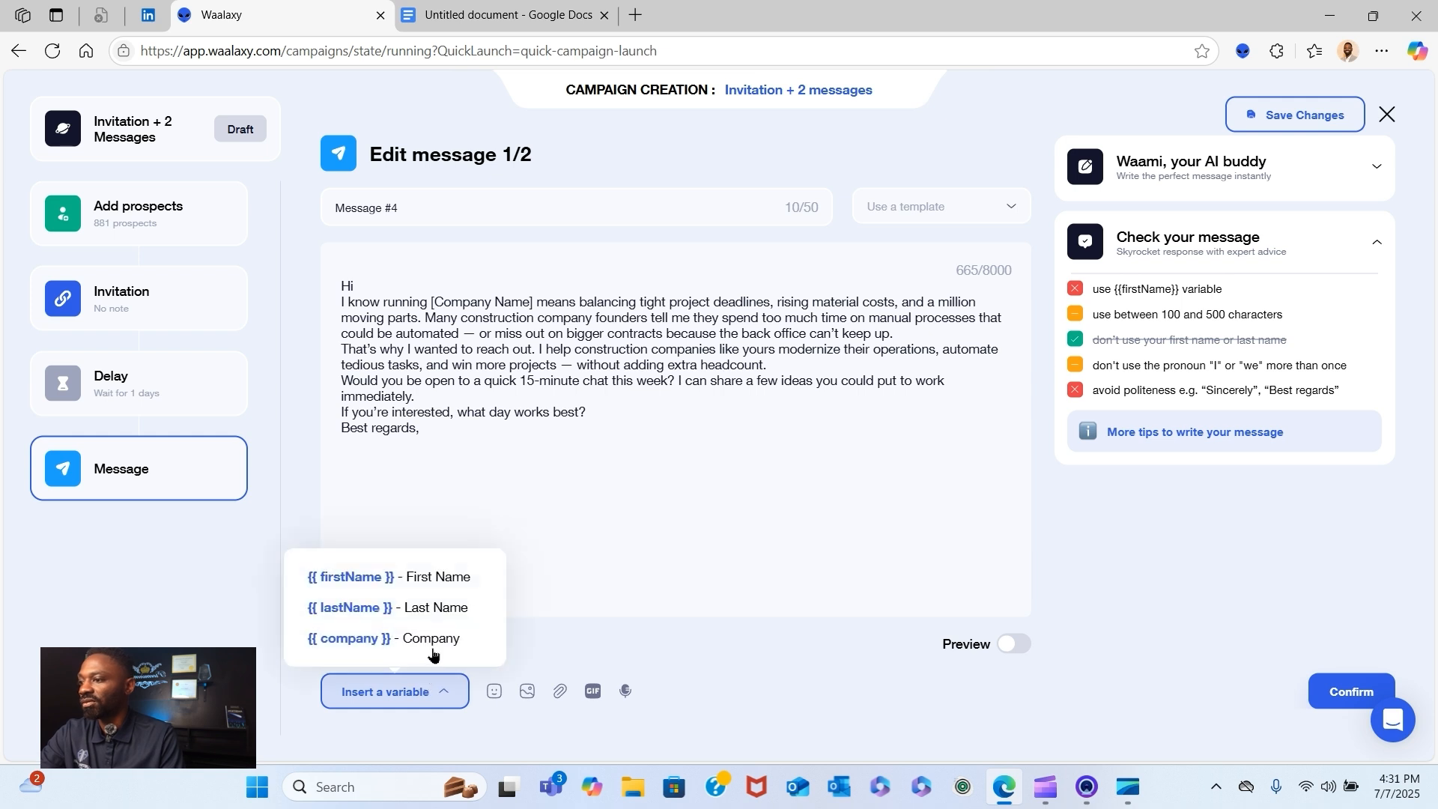
{"action": "left_click", "coordinate": [435, 577]}
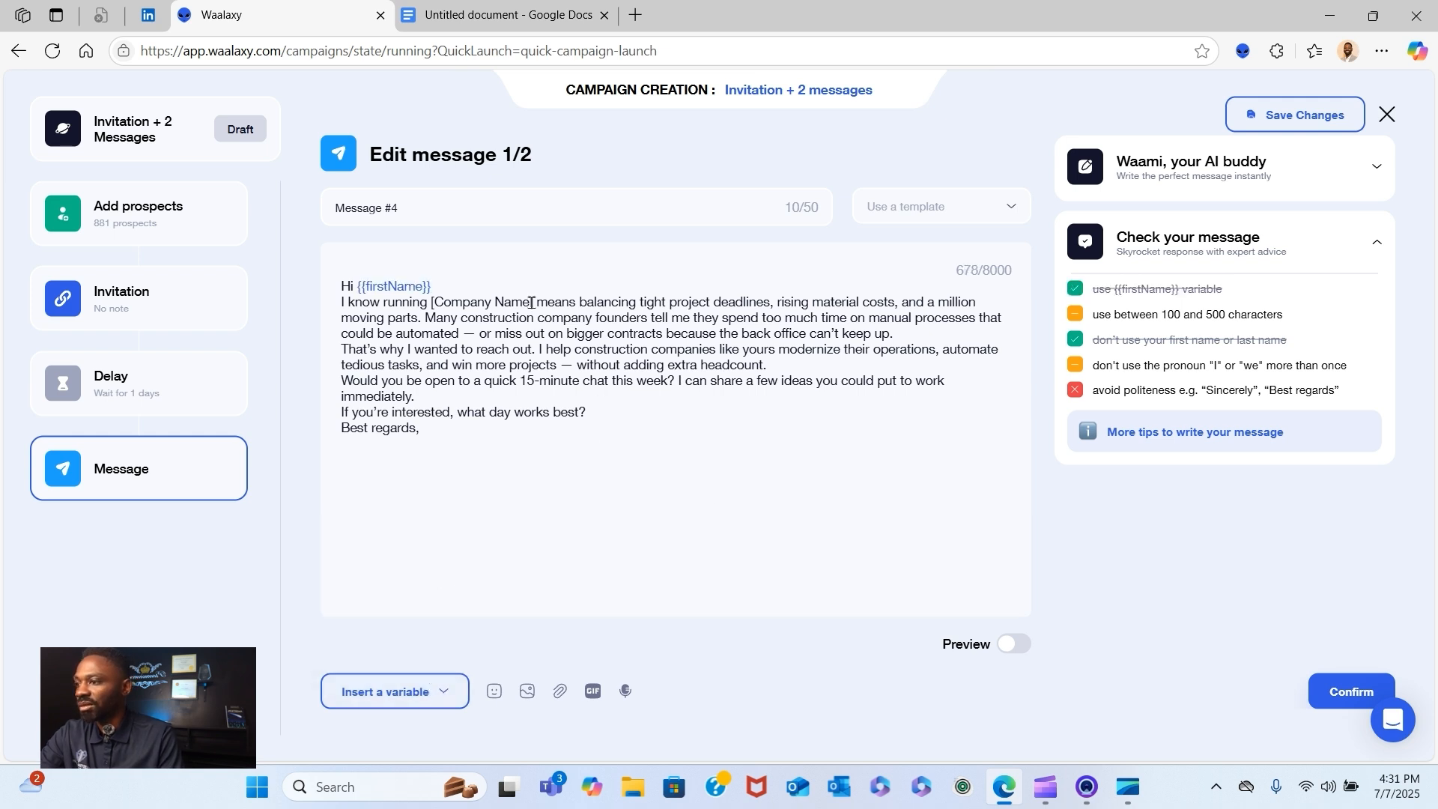
- Replace the [Company Name] placeholder in the message's opening sentence with the company variable
{"action": "left_click", "coordinate": [395, 695]}
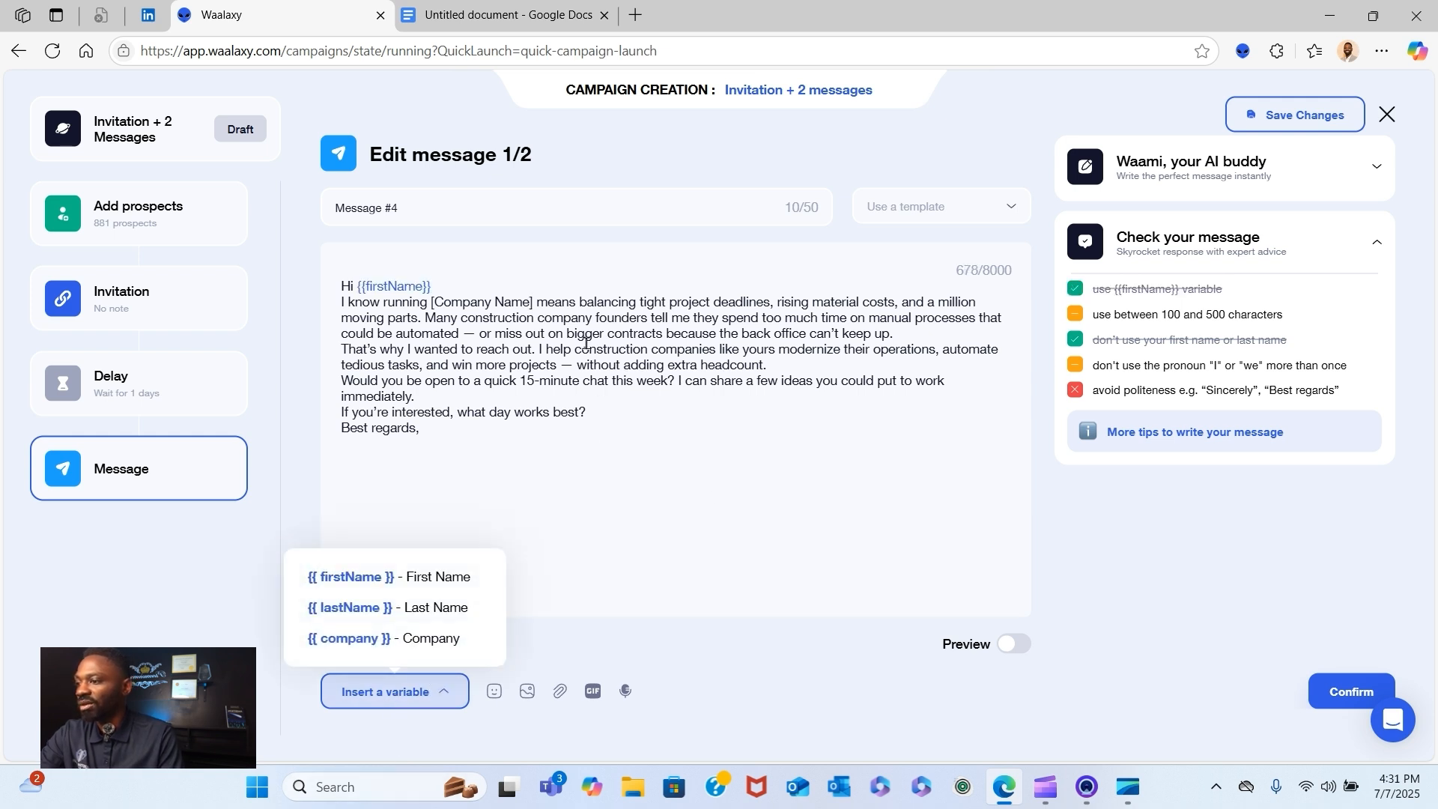
{"action": "left_click", "coordinate": [532, 302], "text": "shift"}
{"action": "left_click", "coordinate": [481, 316]}
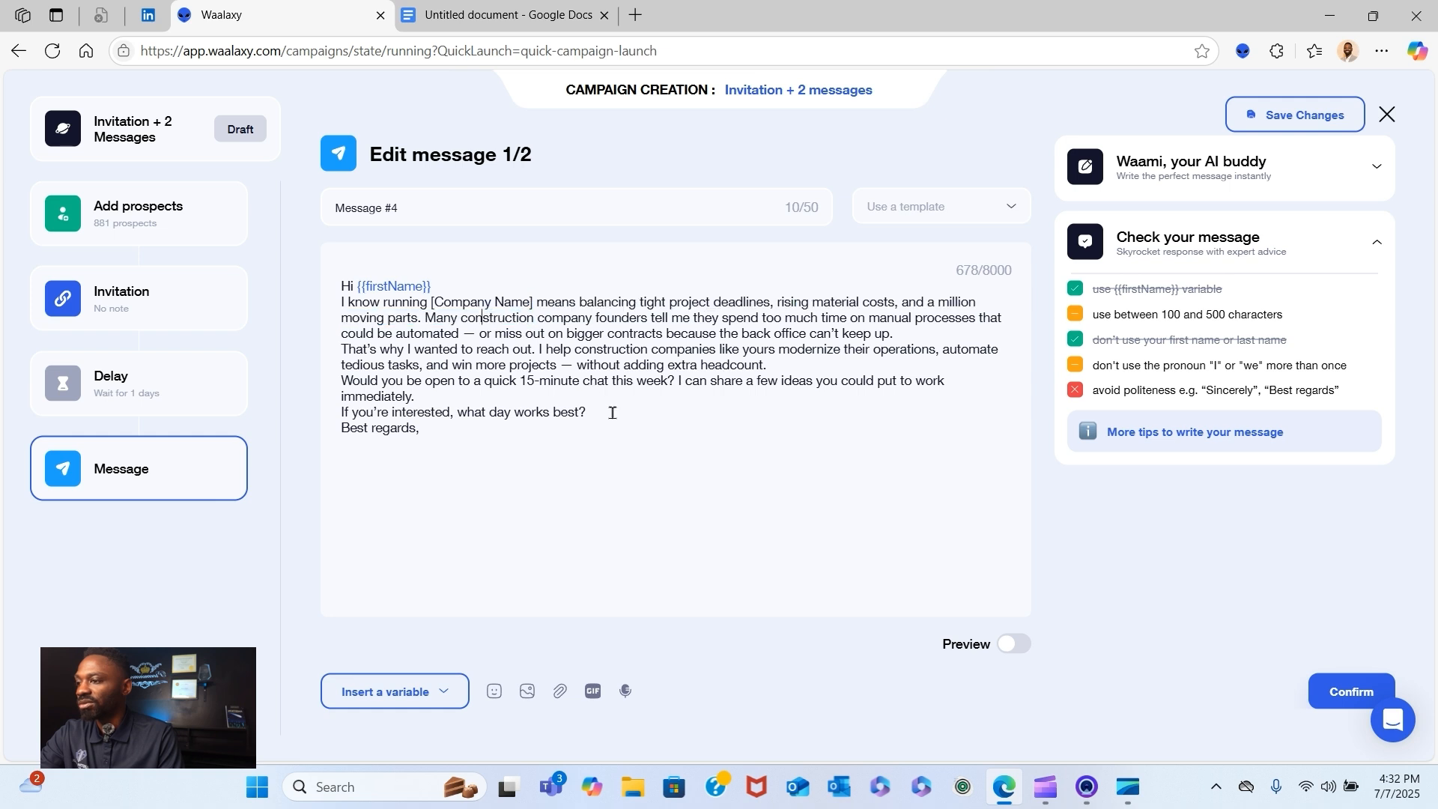
{"action": "left_click_drag", "start_coordinate": [532, 299], "coordinate": [429, 303]}
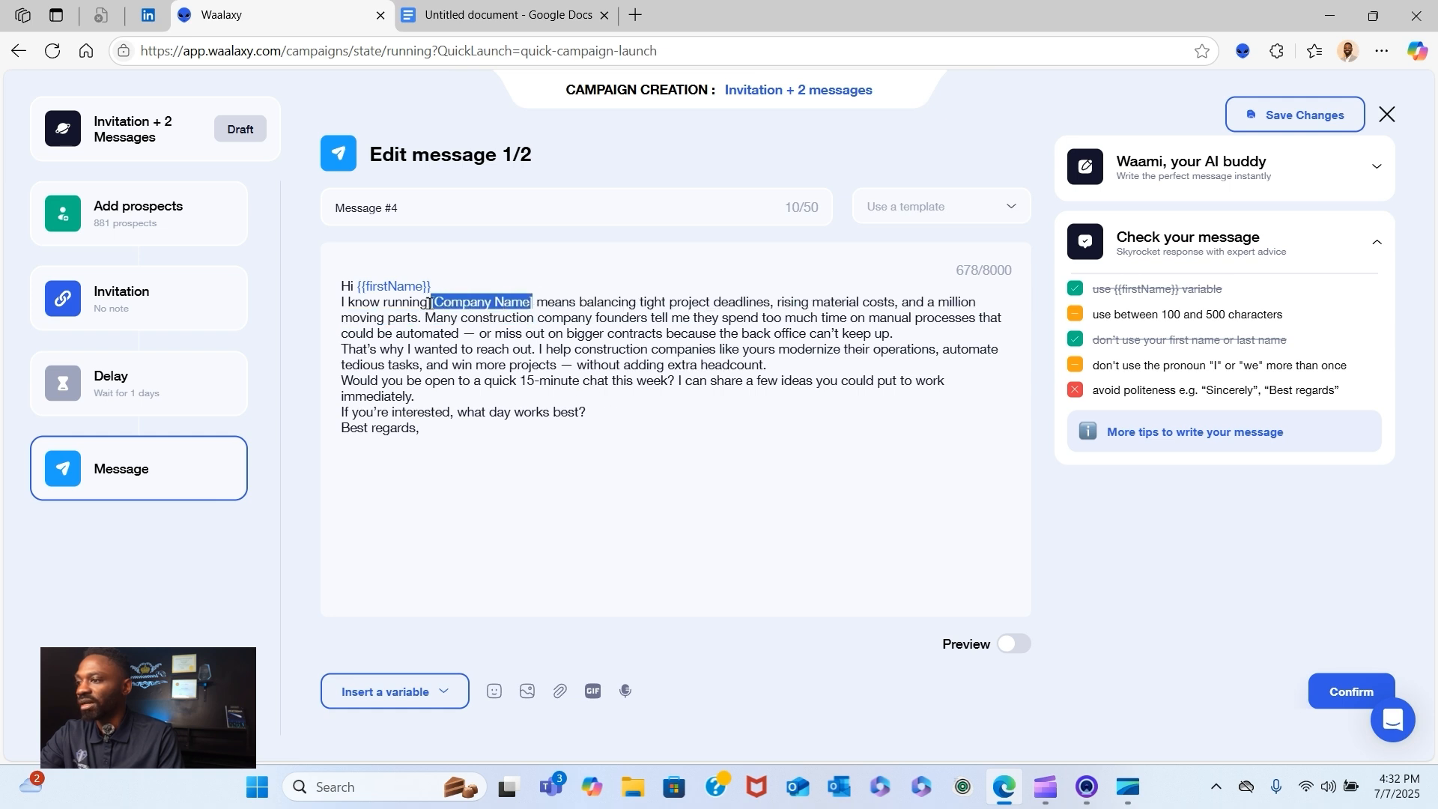
{"action": "left_click", "coordinate": [438, 690]}
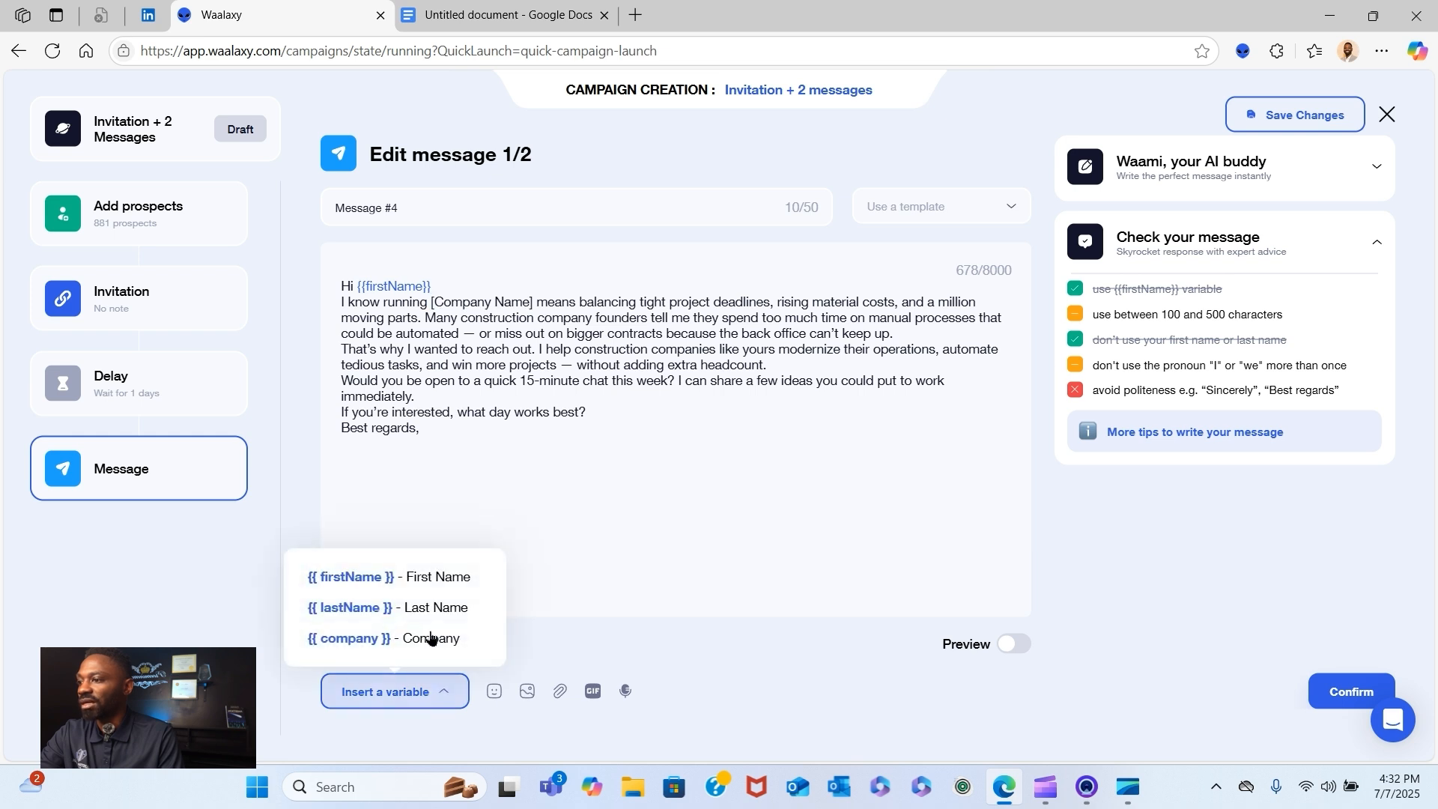
{"action": "left_click", "coordinate": [431, 637]}
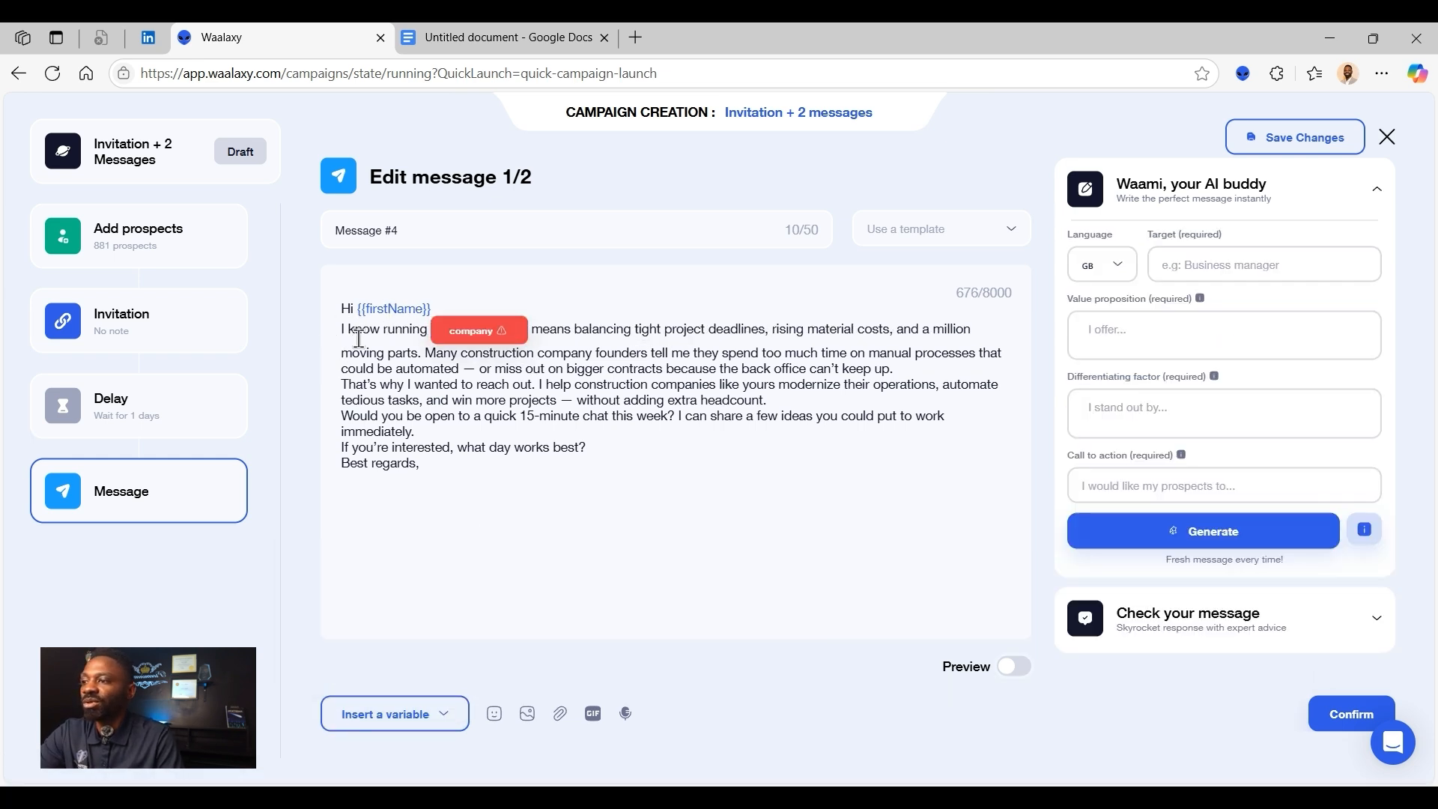
{"action": "left_click", "coordinate": [449, 717]}
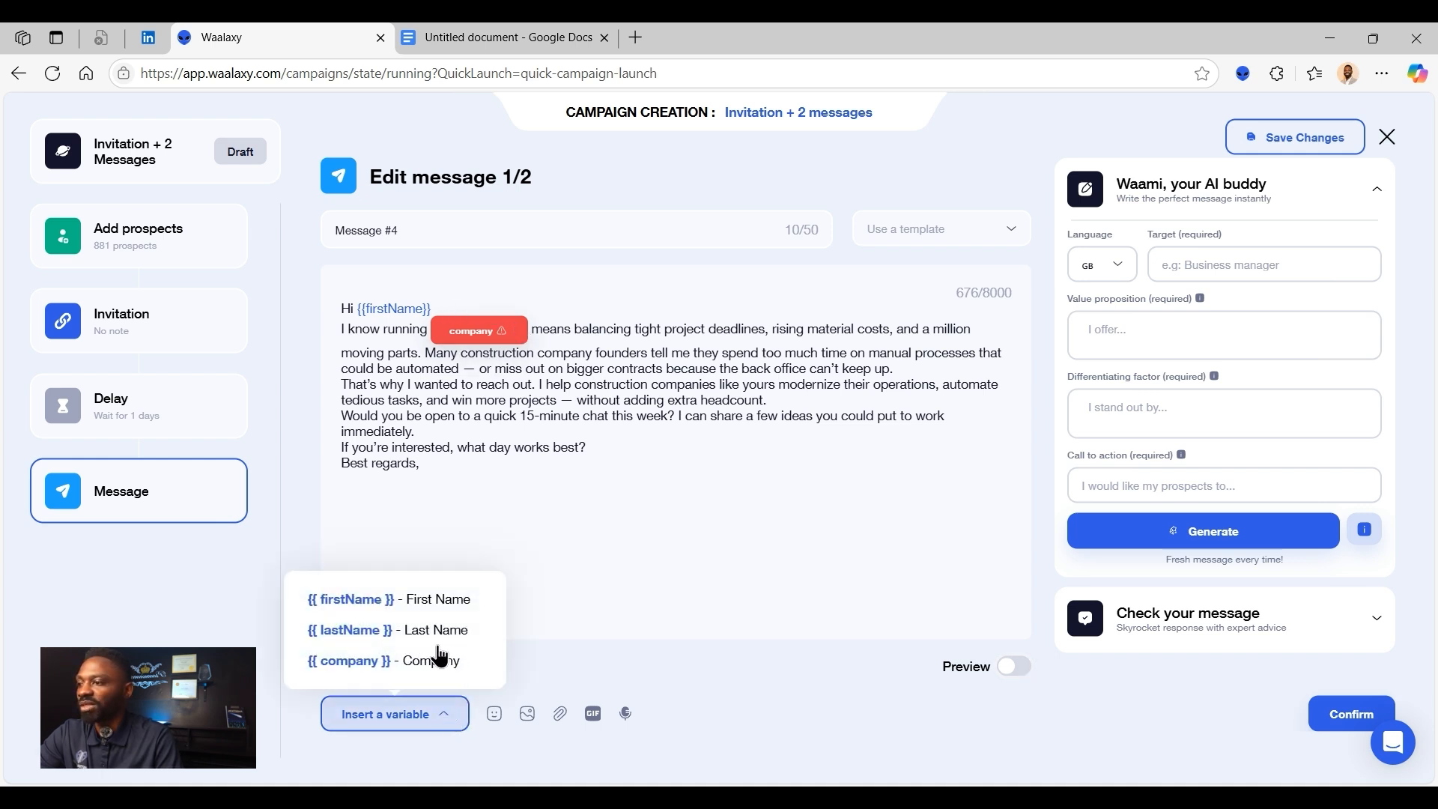
- Turn on the preview of message 1/2 and add the sender's first name and "Austin Media Group" on separate lines below "Best regards,"
{"action": "left_click", "coordinate": [736, 356]}
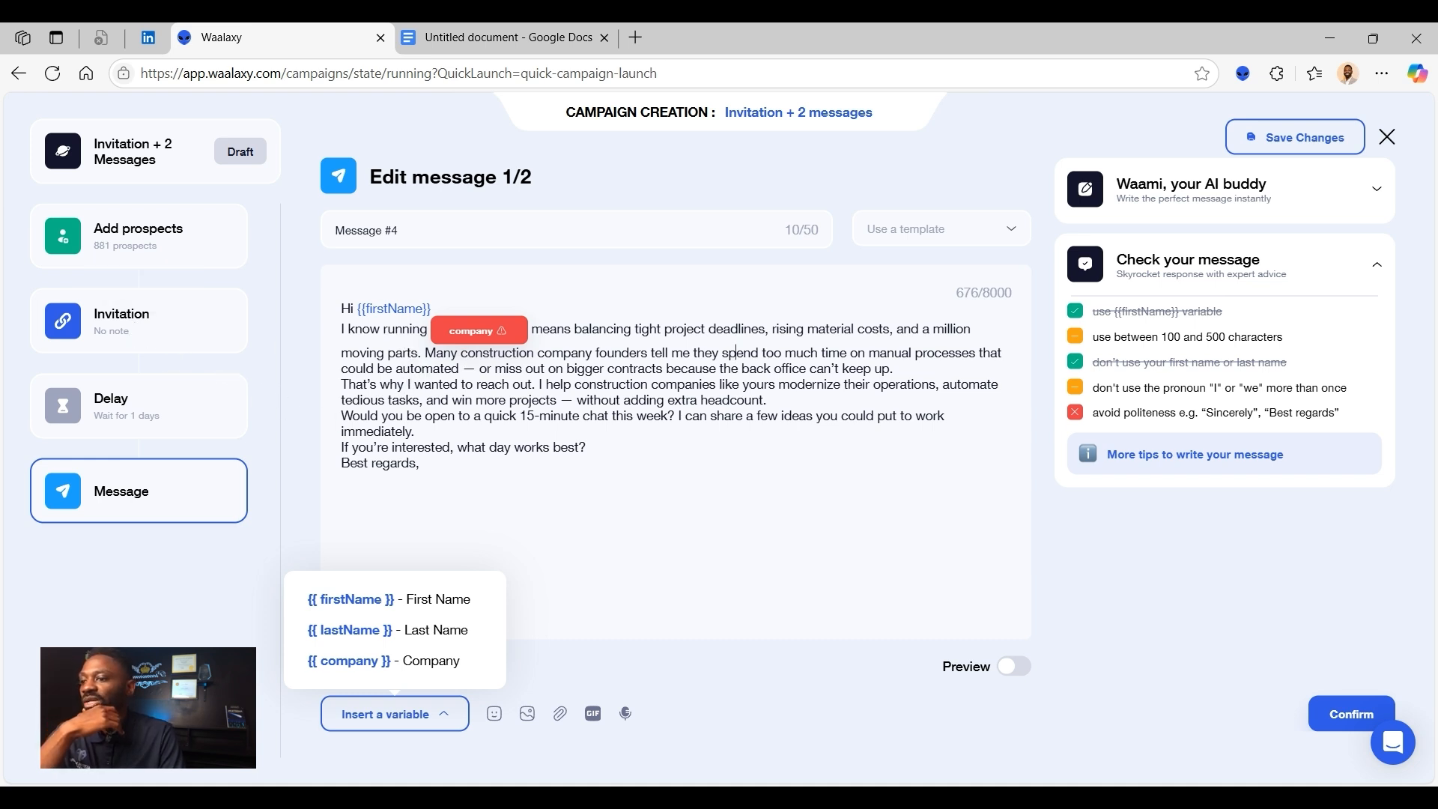
{"action": "left_click", "coordinate": [1012, 666]}
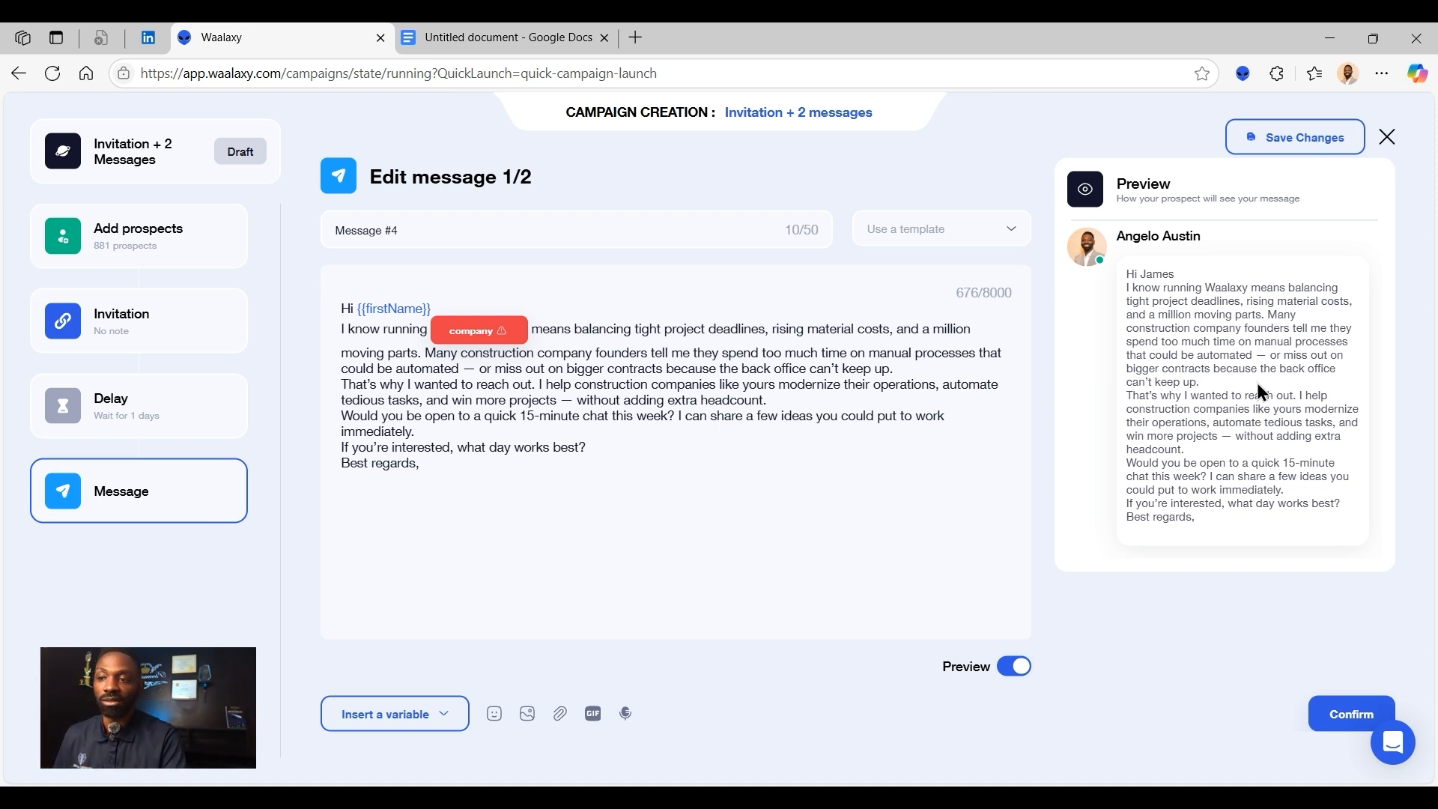
{"action": "left_click", "coordinate": [442, 489]}
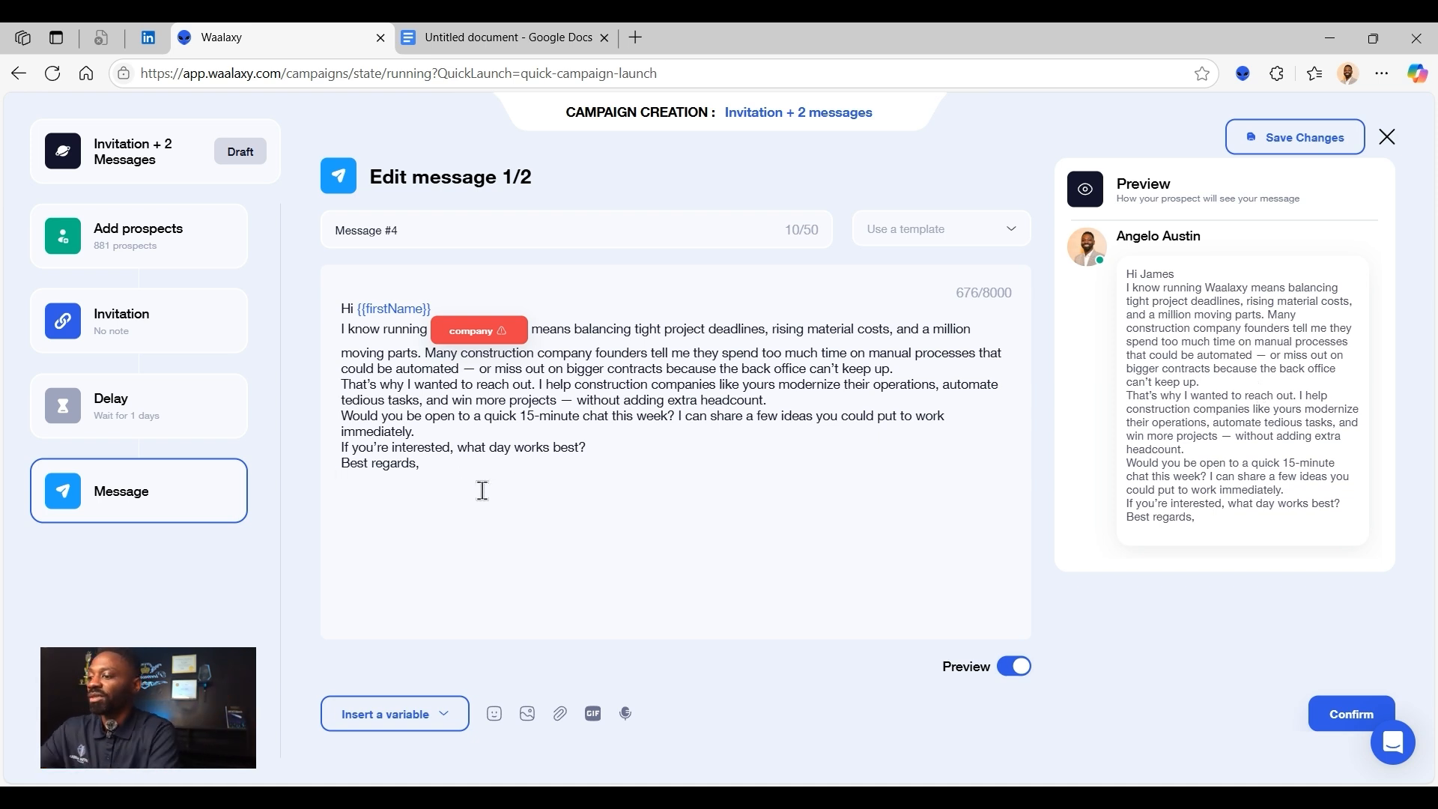
{"action": "type", "text": "Angelo"}
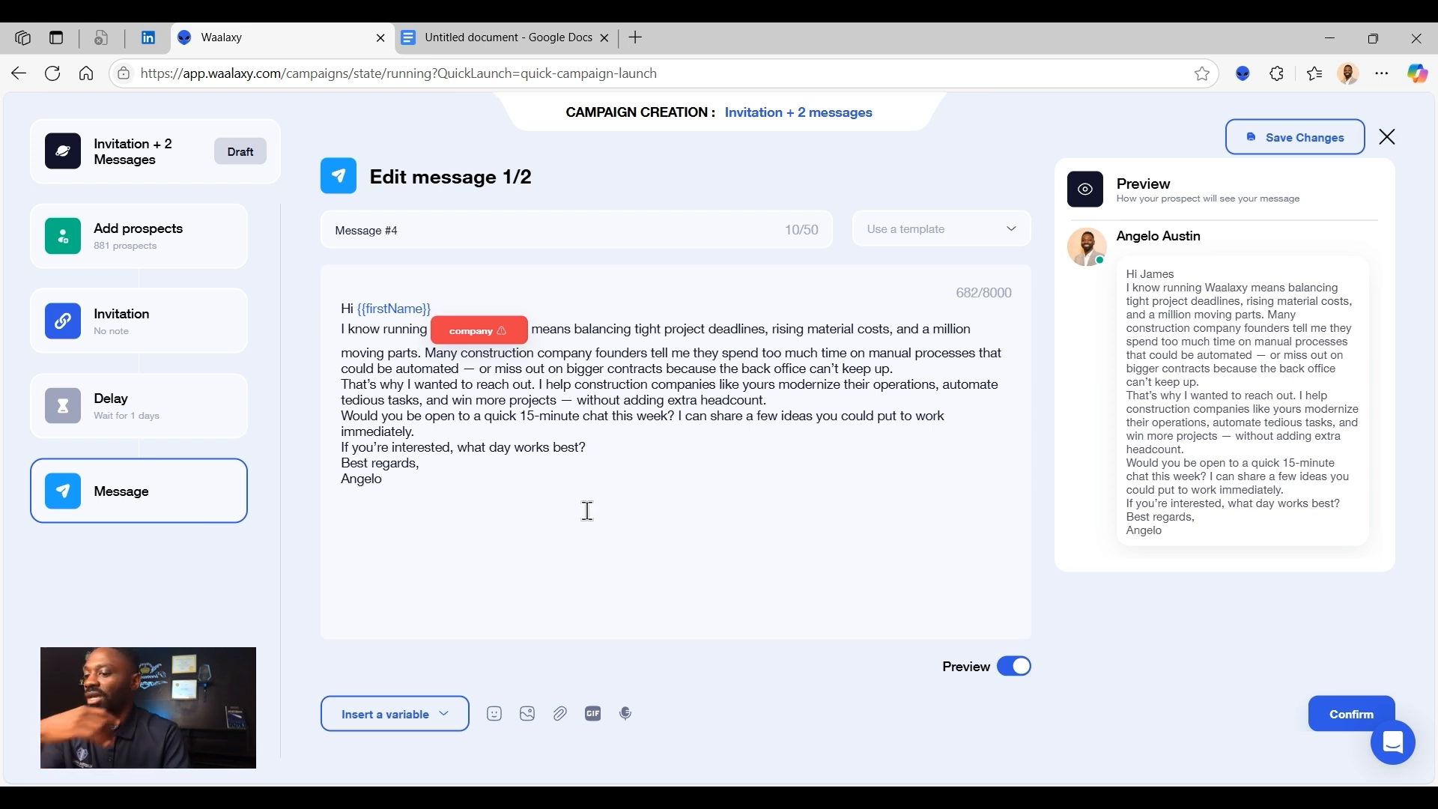
{"action": "key", "text": "Return"}
{"action": "type", "text": "A"}
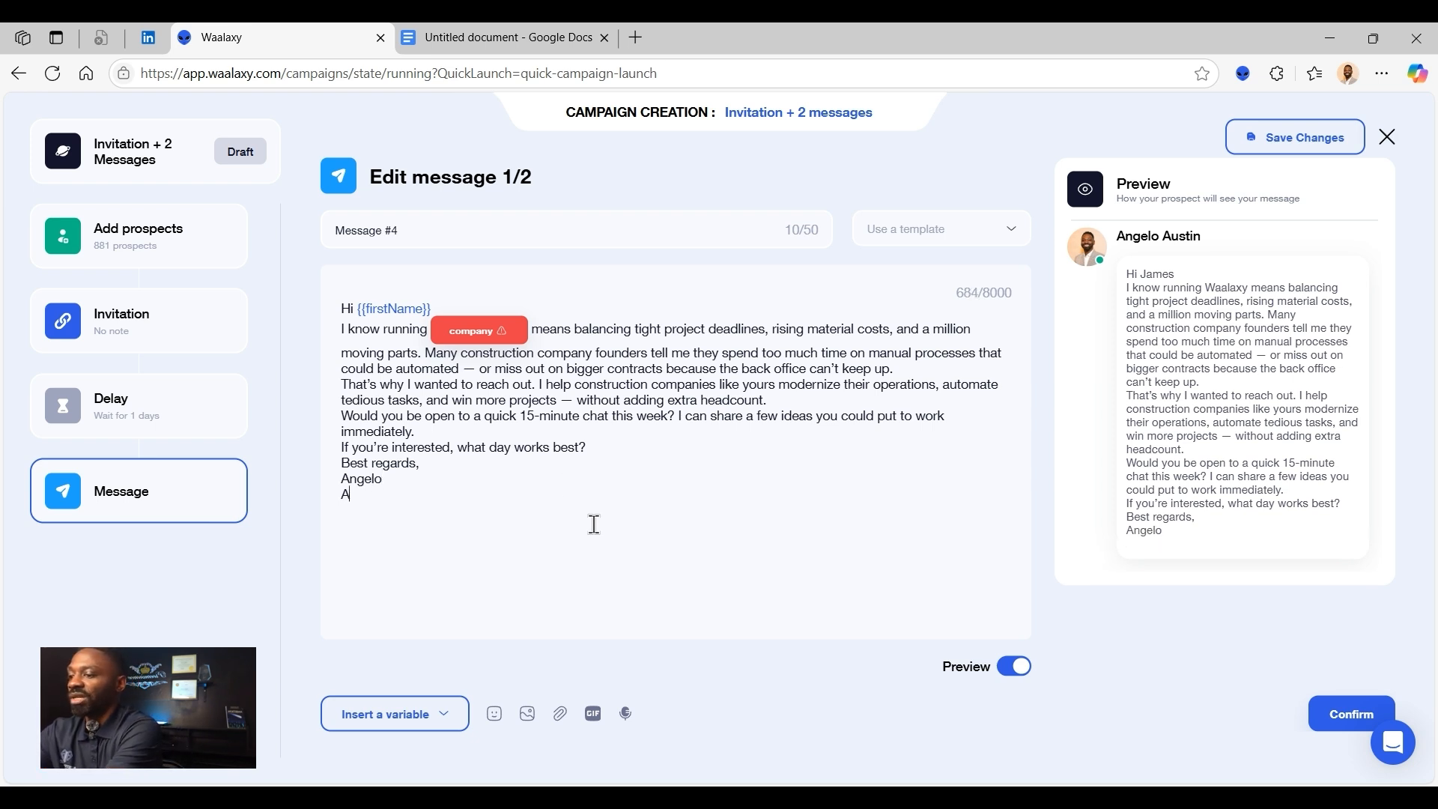
{"action": "type", "text": "ustin"}
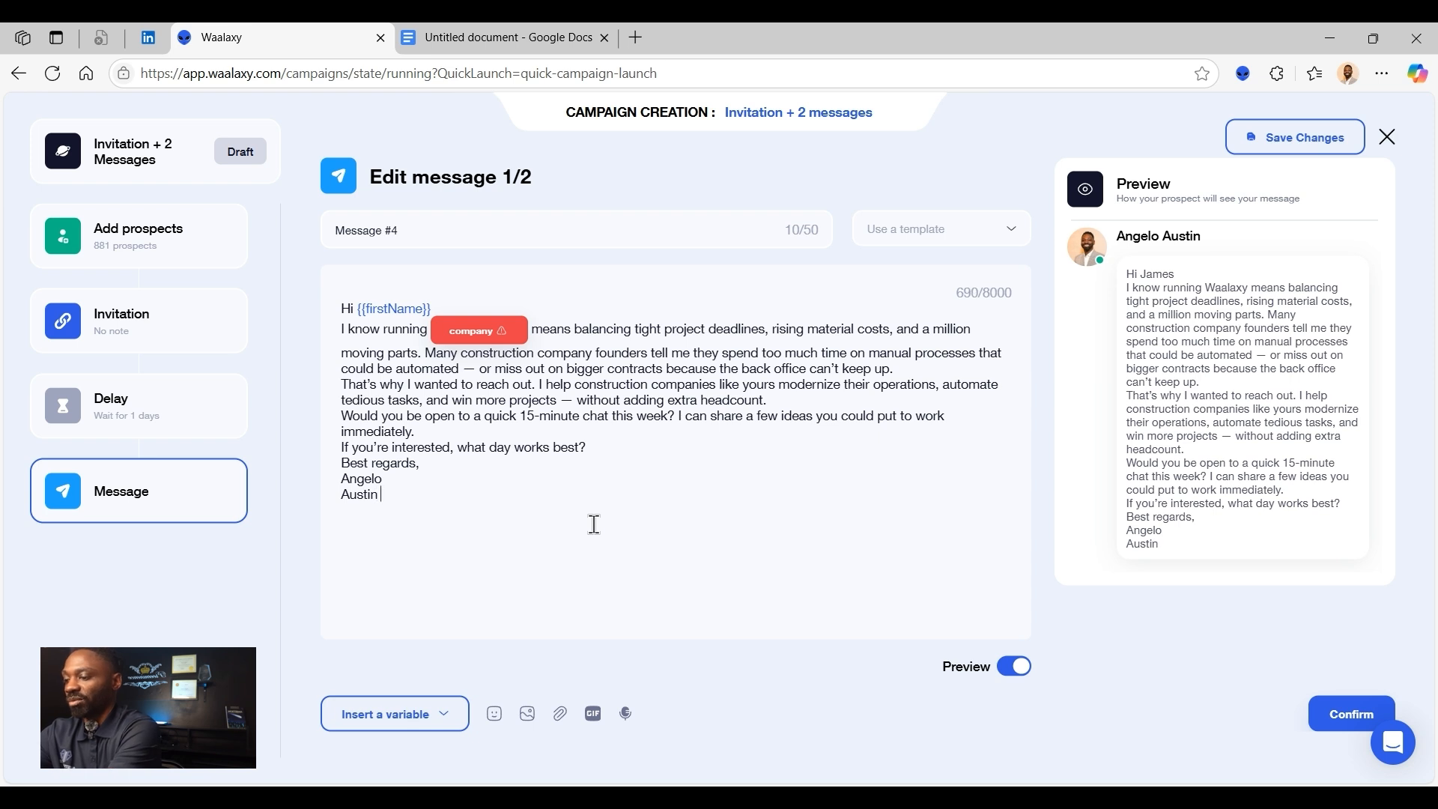
{"action": "type", "text": " Media"}
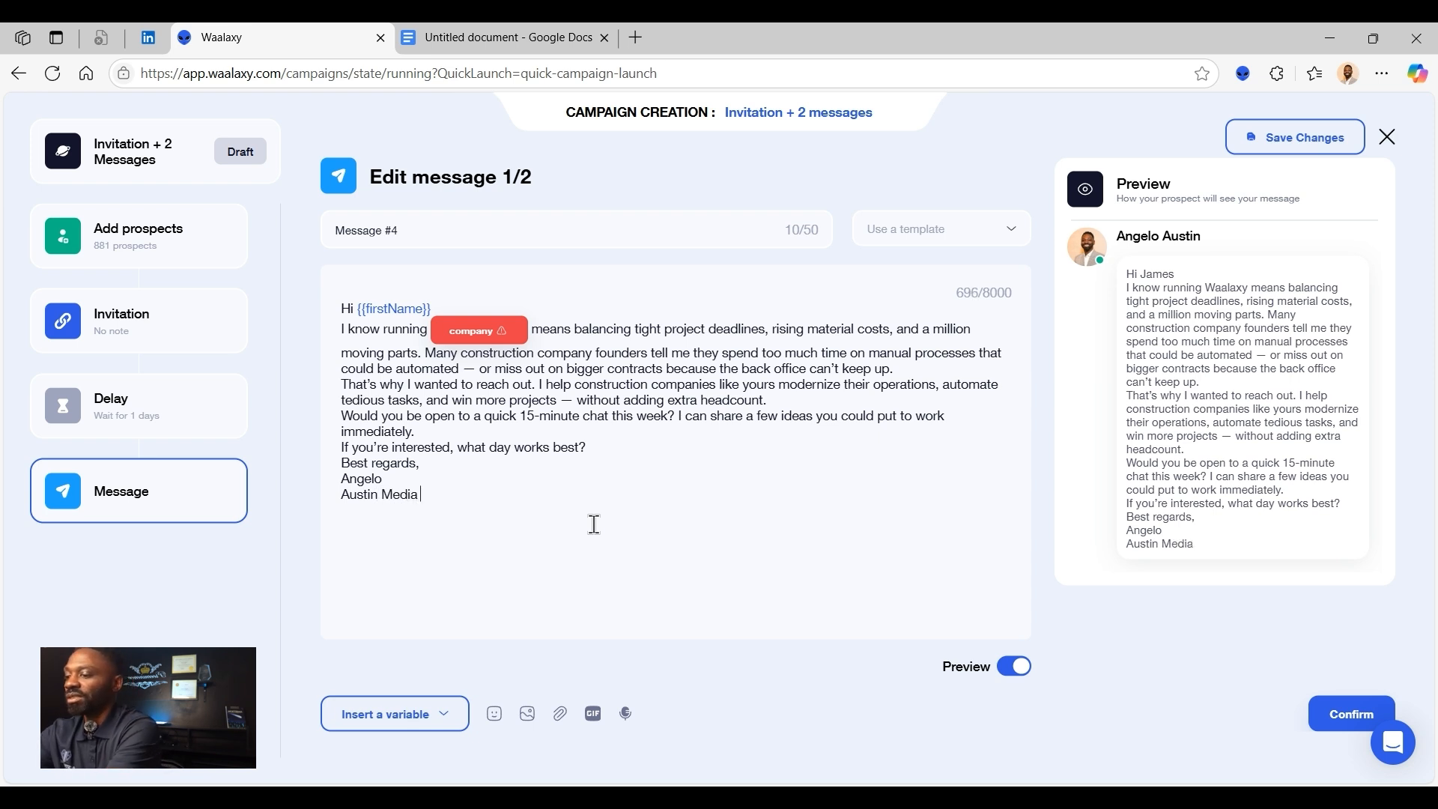
{"action": "type", "text": " Group"}
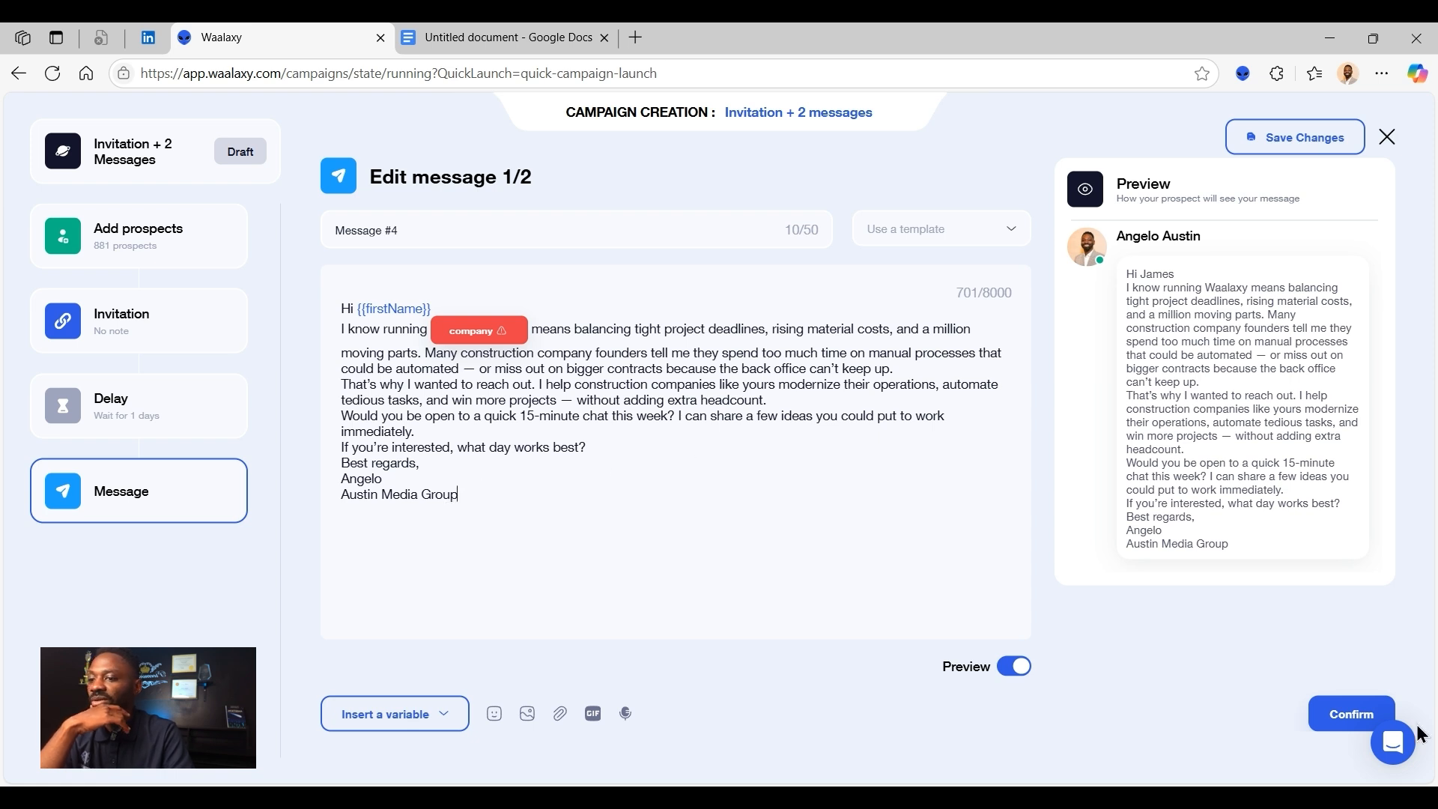
- Set the company variable's fallback text to "a construction business" and confirm message 1/2
{"action": "left_click", "coordinate": [1345, 716]}
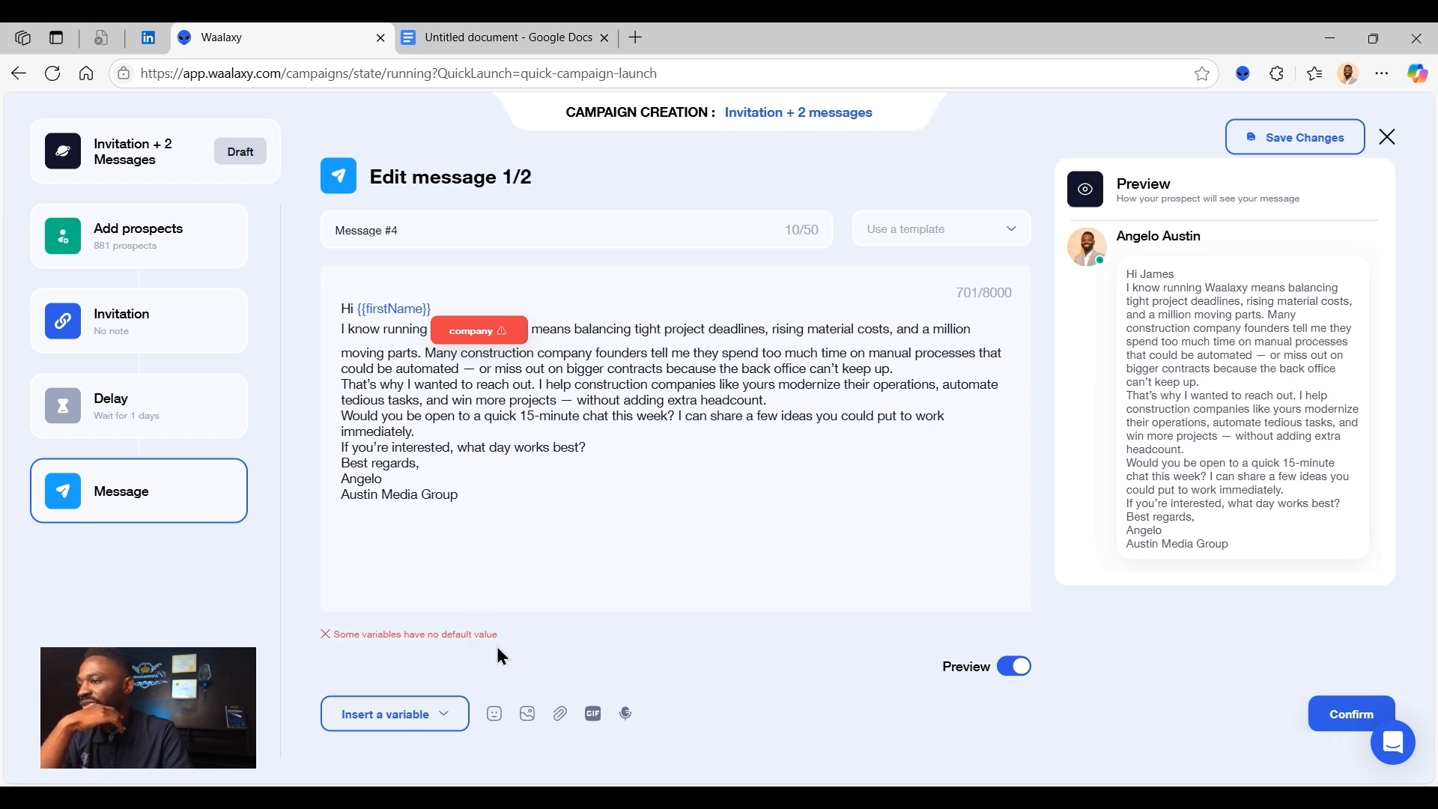
{"action": "left_click", "coordinate": [479, 334]}
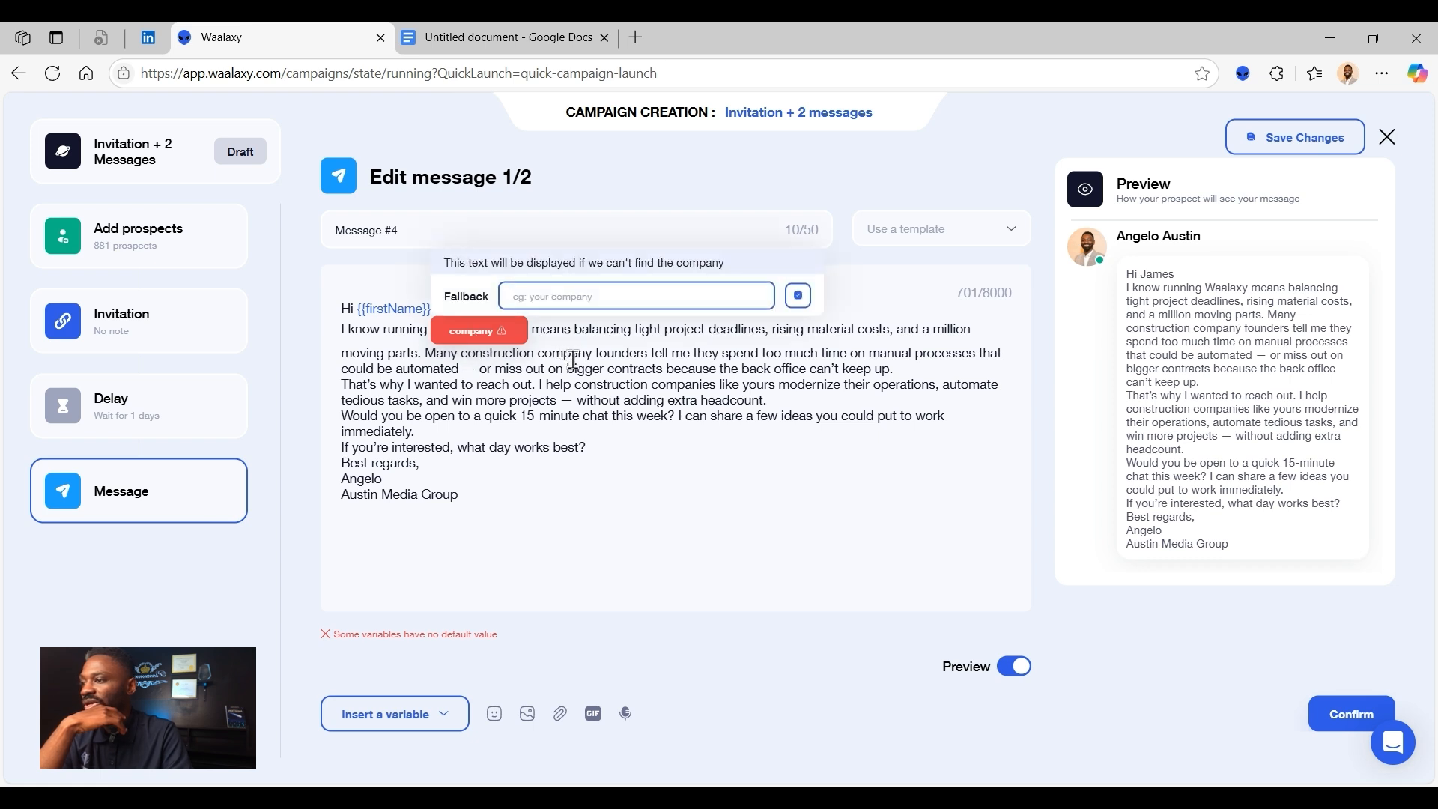
{"action": "left_click", "coordinate": [803, 296]}
{"action": "left_click", "coordinate": [497, 330]}
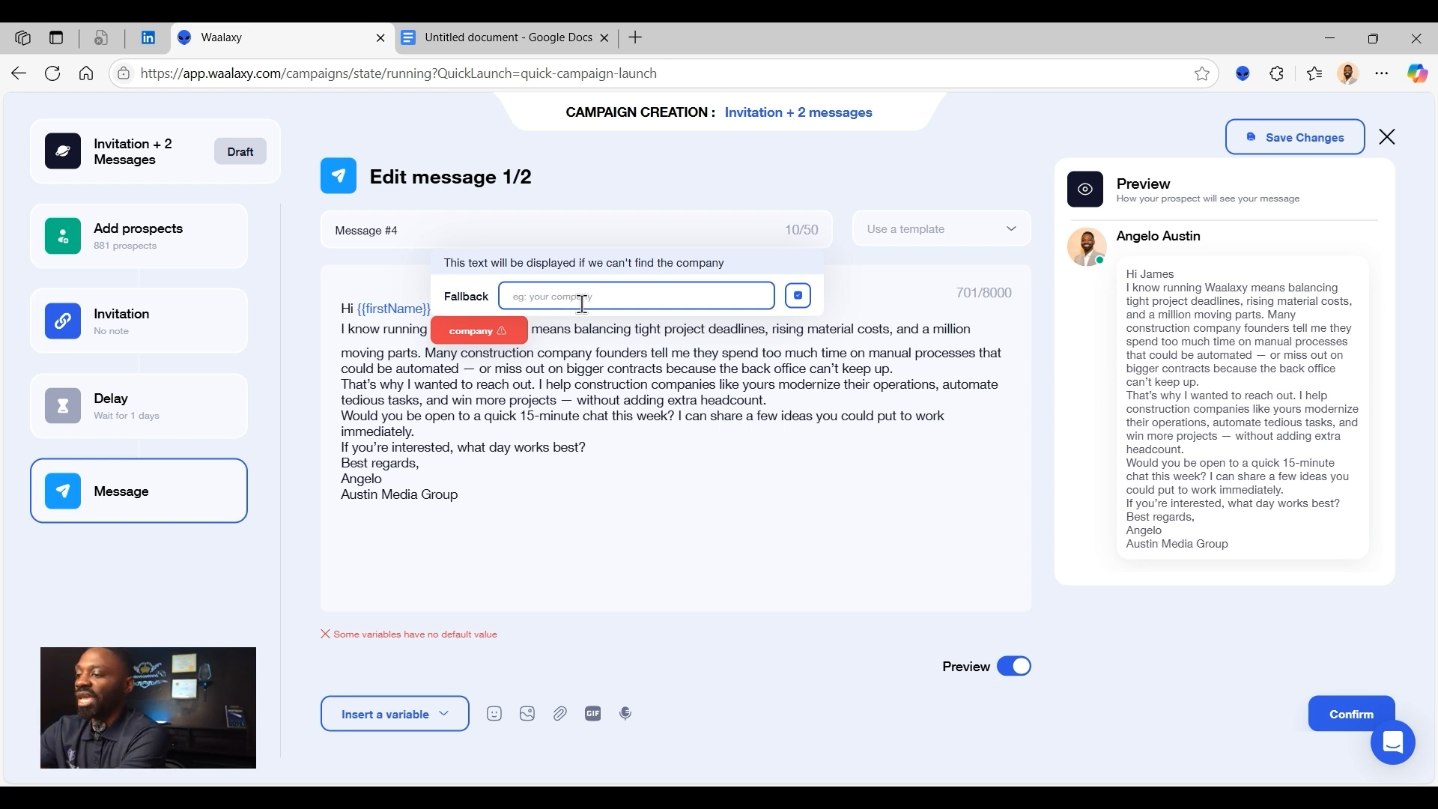
{"action": "type", "text": "a construction business"}
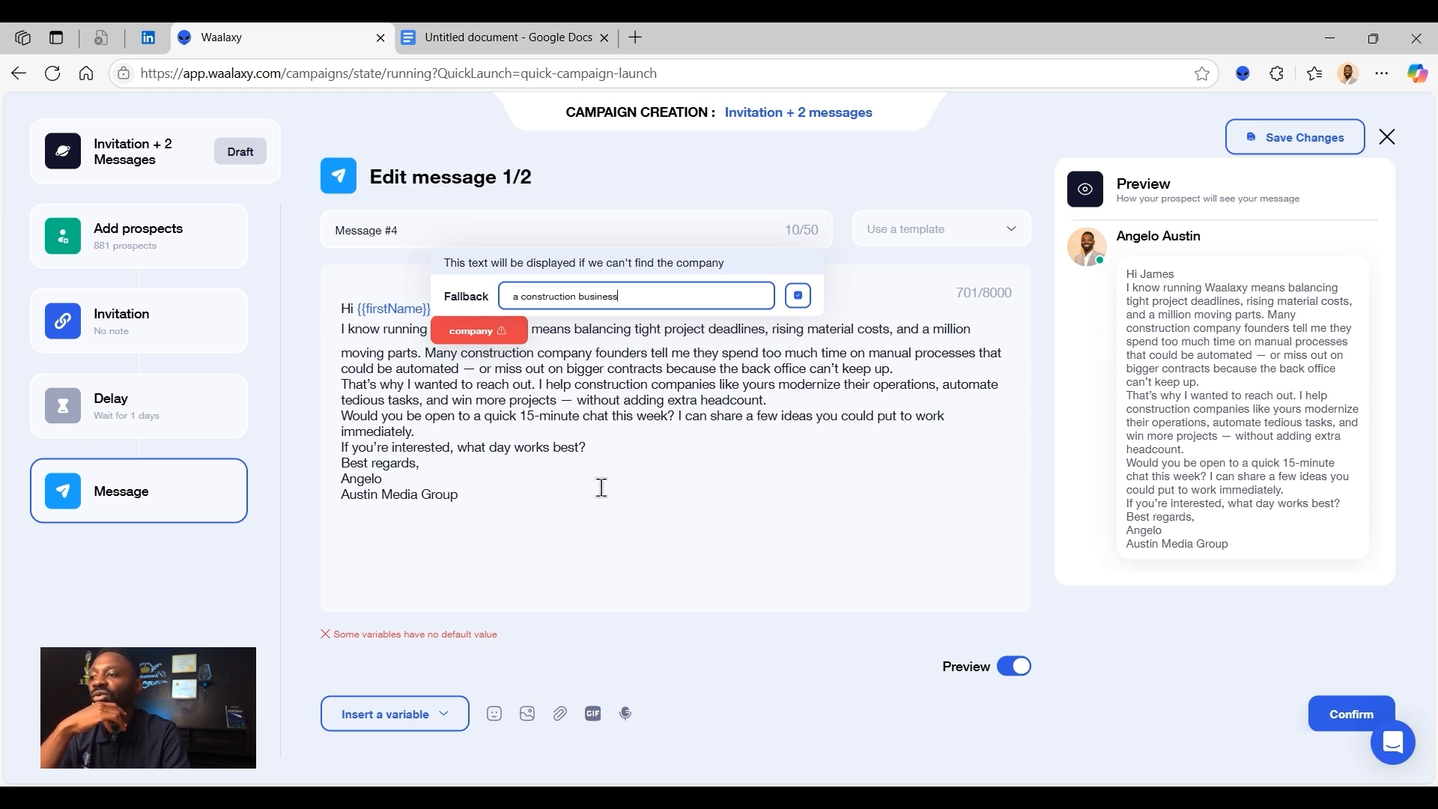
{"action": "left_click", "coordinate": [799, 296]}
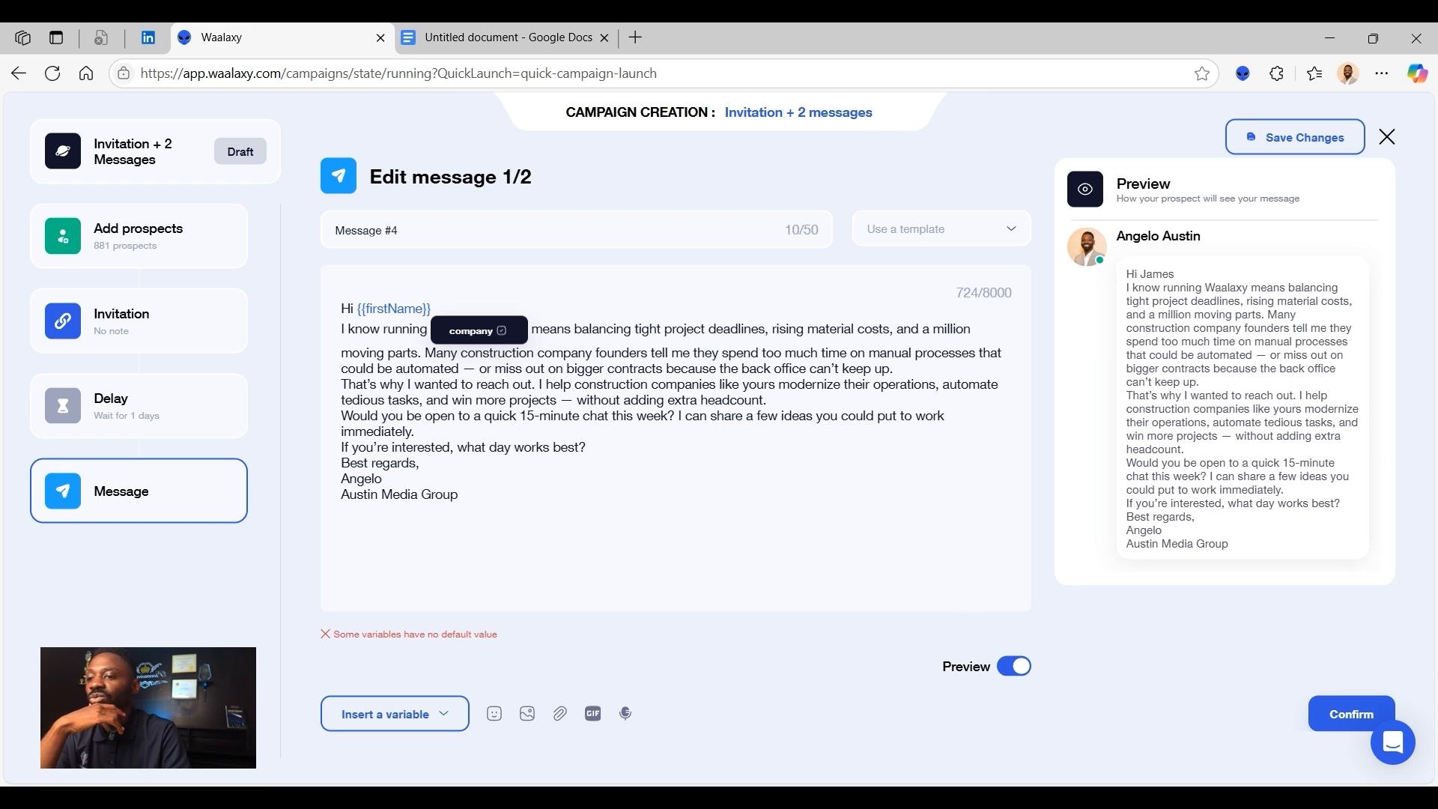
{"action": "left_click", "coordinate": [1356, 719]}
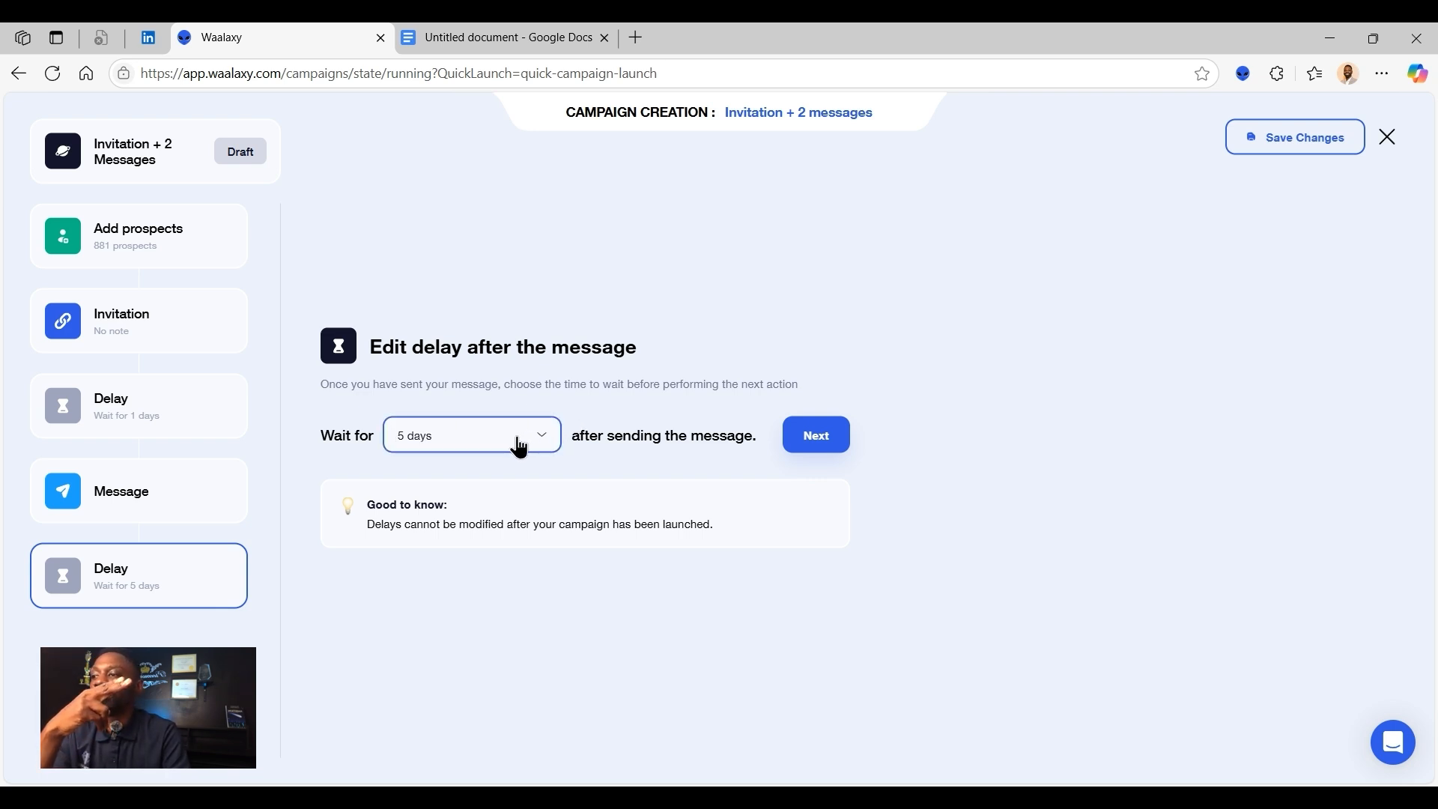
- Set the delay after the first message to 3 days and continue to message 2/2
{"action": "left_click", "coordinate": [482, 436]}
{"action": "left_click", "coordinate": [442, 552]}
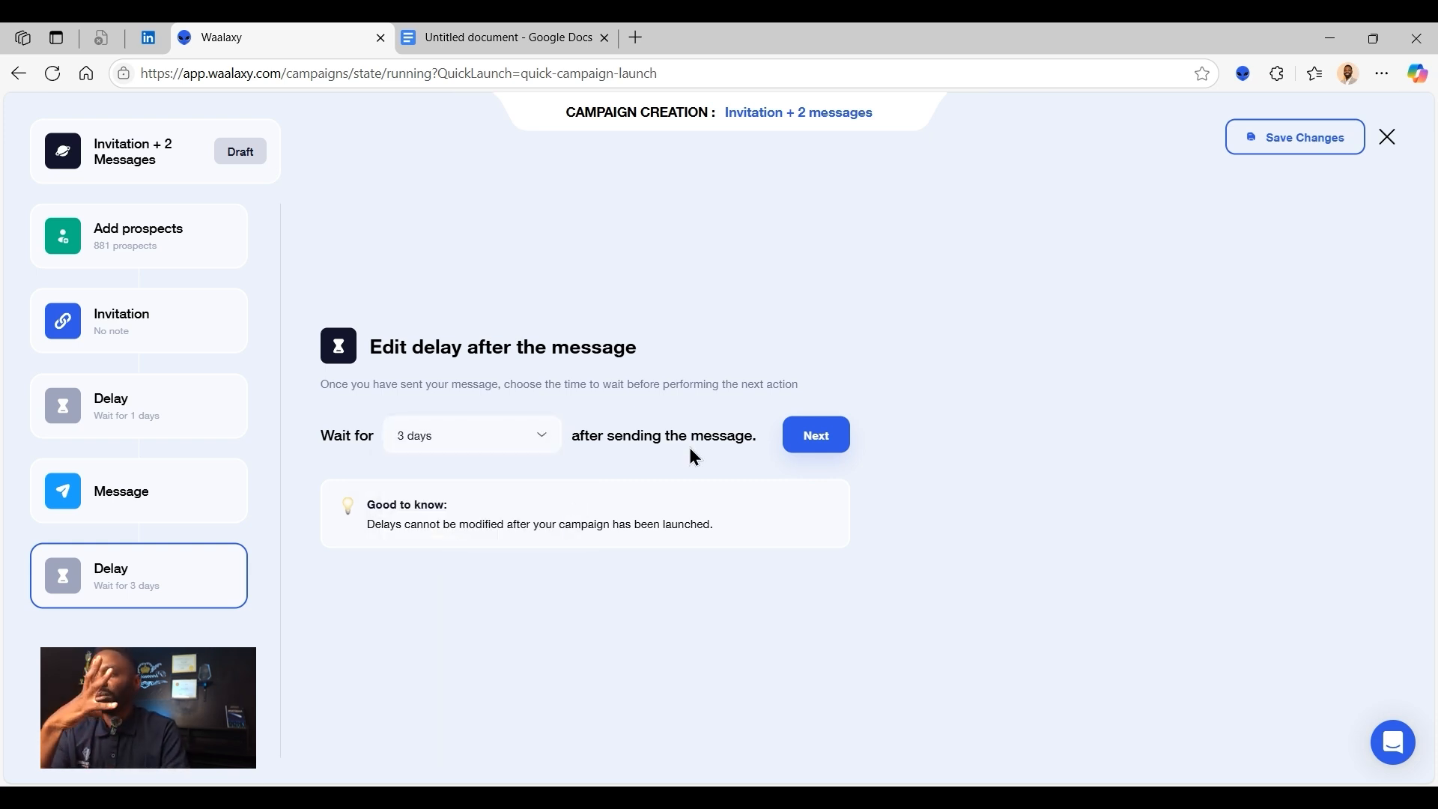
{"action": "left_click", "coordinate": [839, 442]}
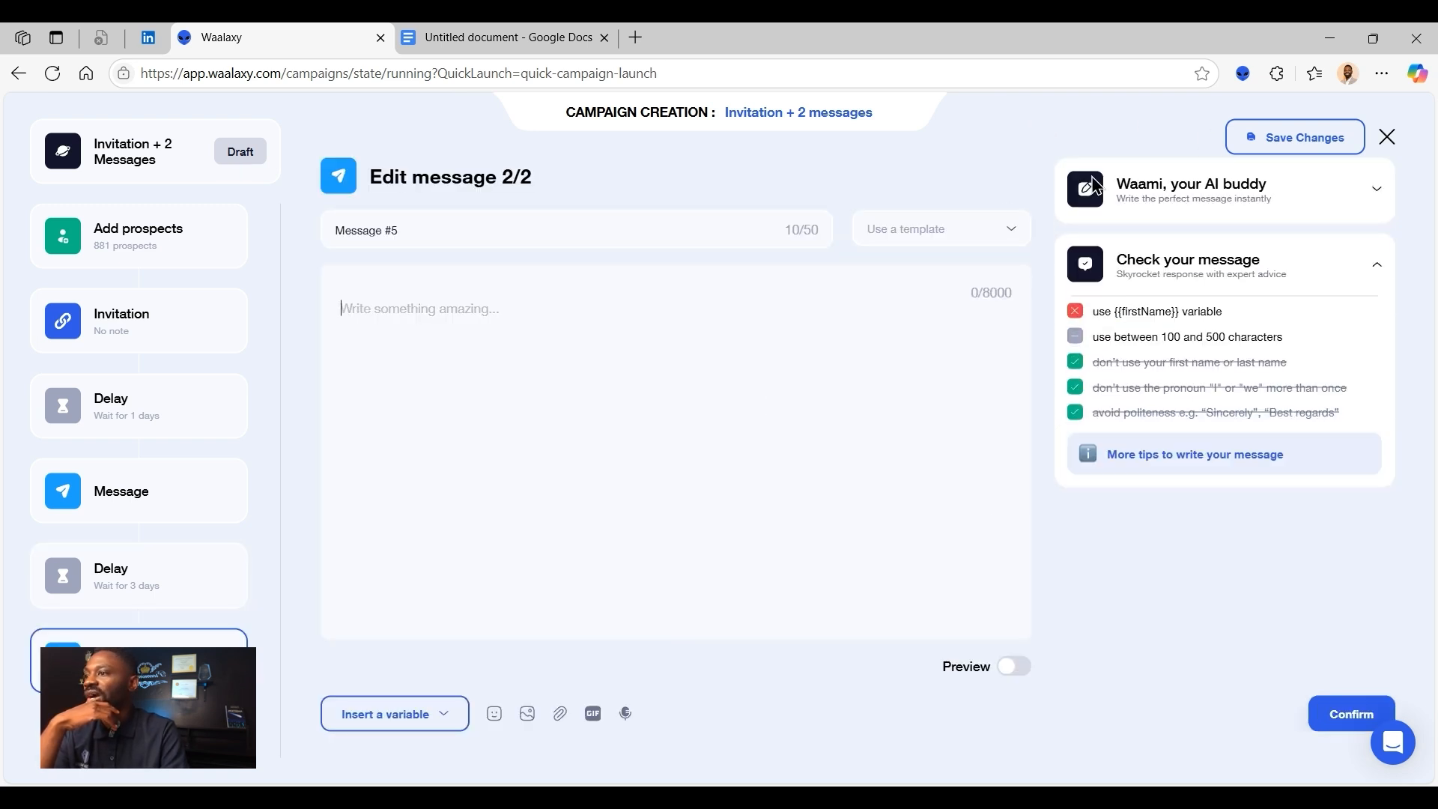
- Copy the follow-up message from the Google Docs document, from "Hi [First Name]," to "Best,", into Waalaxy campaign message 2/2
{"action": "left_click", "coordinate": [491, 34]}
{"action": "left_click", "coordinate": [725, 408]}
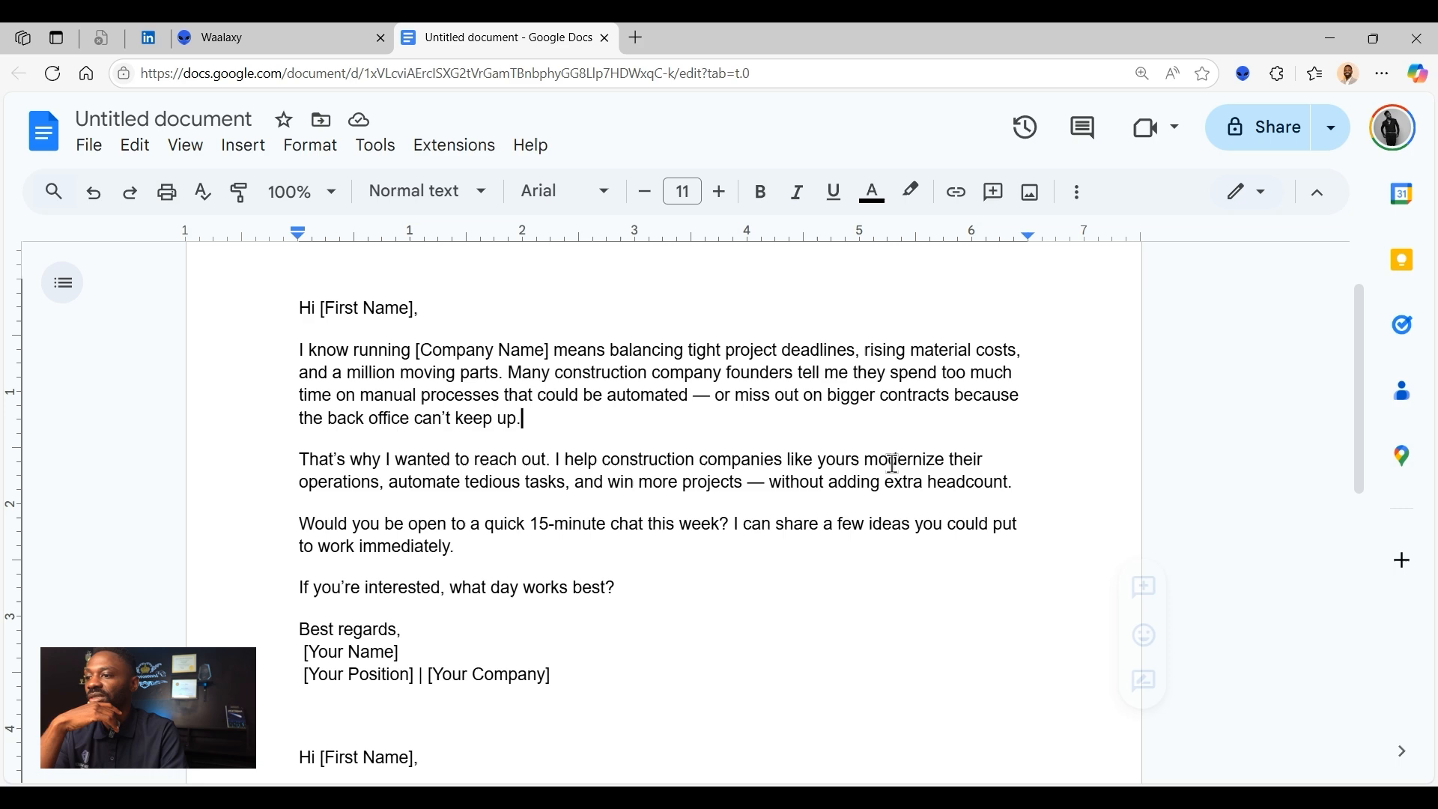
{"action": "scroll", "coordinate": [932, 465], "scroll_direction": "down", "scroll_amount": 7}
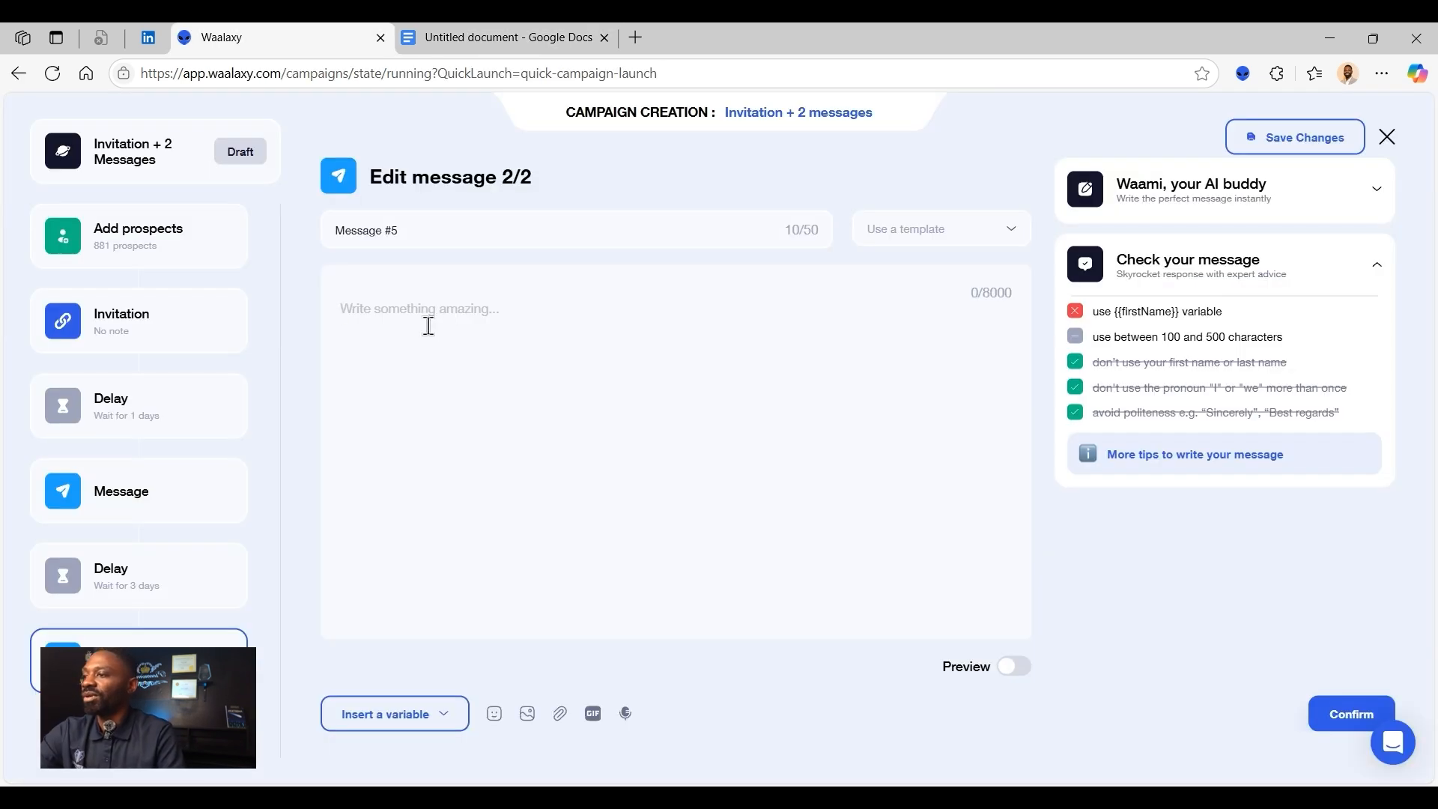
{"action": "type", "text": "Hi [First Name], Just circling back — I know you’re likely busy on-site or juggling bids, so I wanted to make sure my last note didn’t get buried. I help construction company founders like you: ✅ Streamline project management & back-office tasks ✅ Automate client follow-ups and estimates ✅ Free up time to focus on bigger contracts Even if we don’t work together, I’m happy to share a few quick wins you can implement right away. Would you be open to a short call? Let me know what your schedule looks like. Thanks, [First Name] — looking forward to connecting! Best,"}
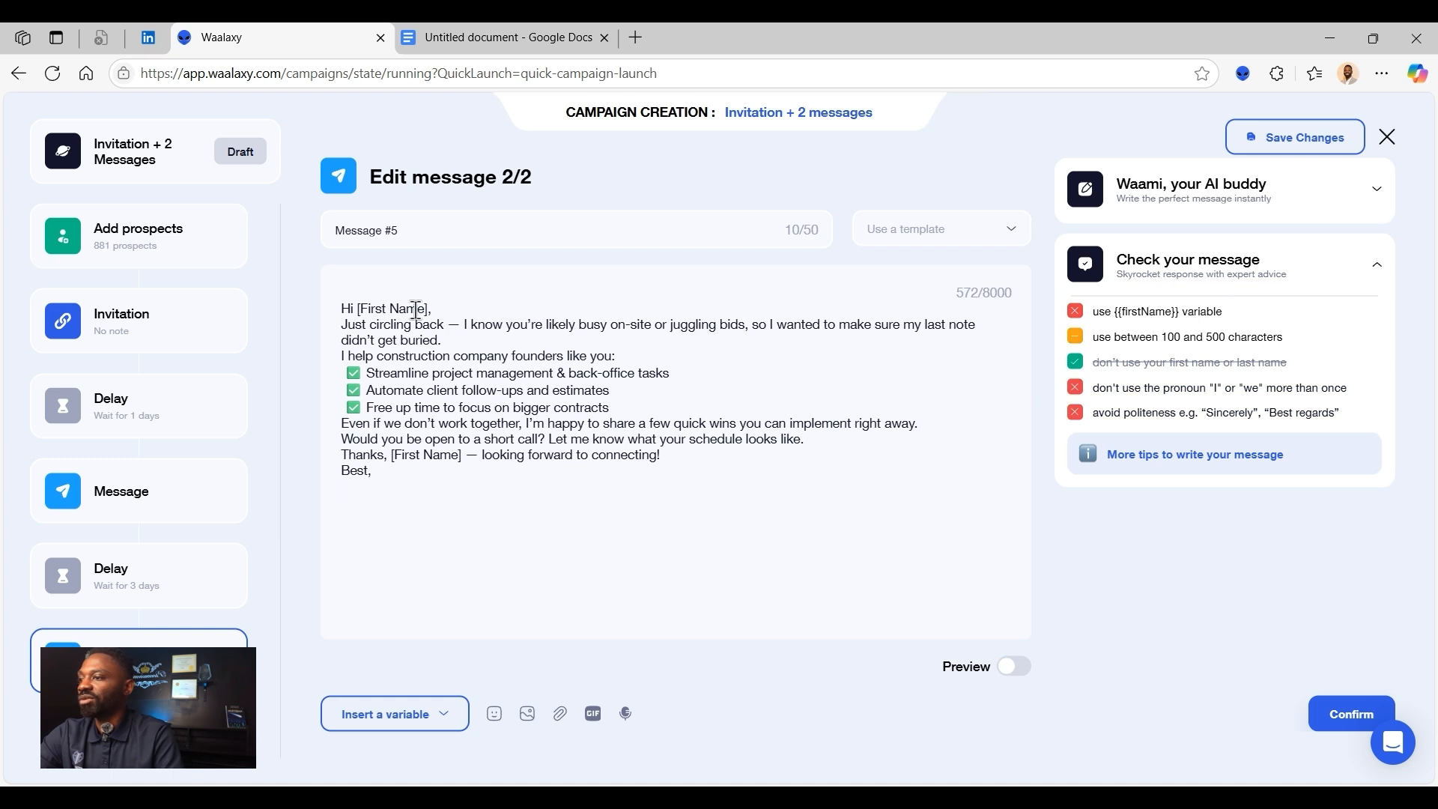
- Replace the [First Name] placeholders in the greeting and the "Thanks" line of message 2/2 with the firstName variable
{"action": "left_click_drag", "start_coordinate": [431, 308], "coordinate": [357, 311]}
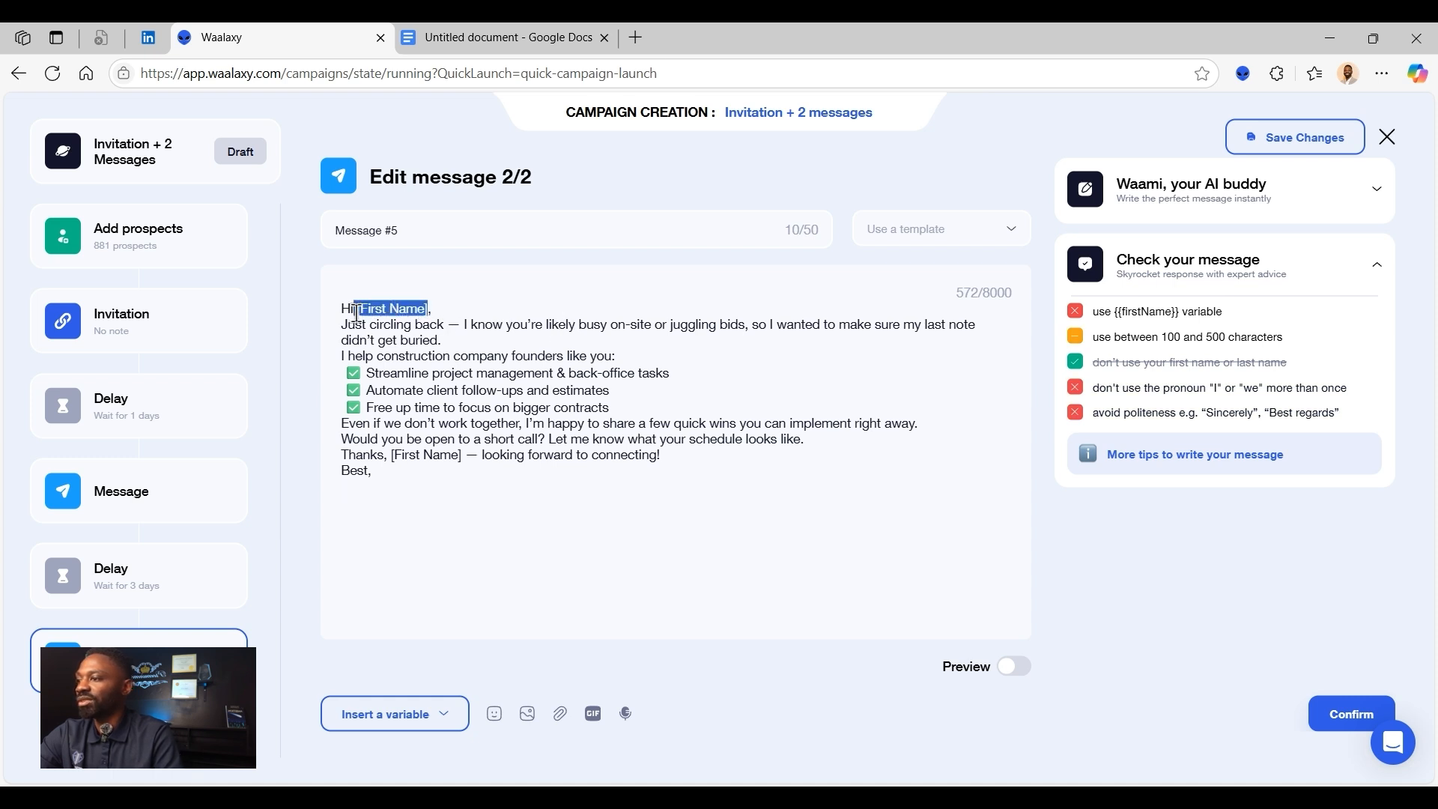
{"action": "left_click", "coordinate": [437, 723]}
{"action": "left_click", "coordinate": [443, 597]}
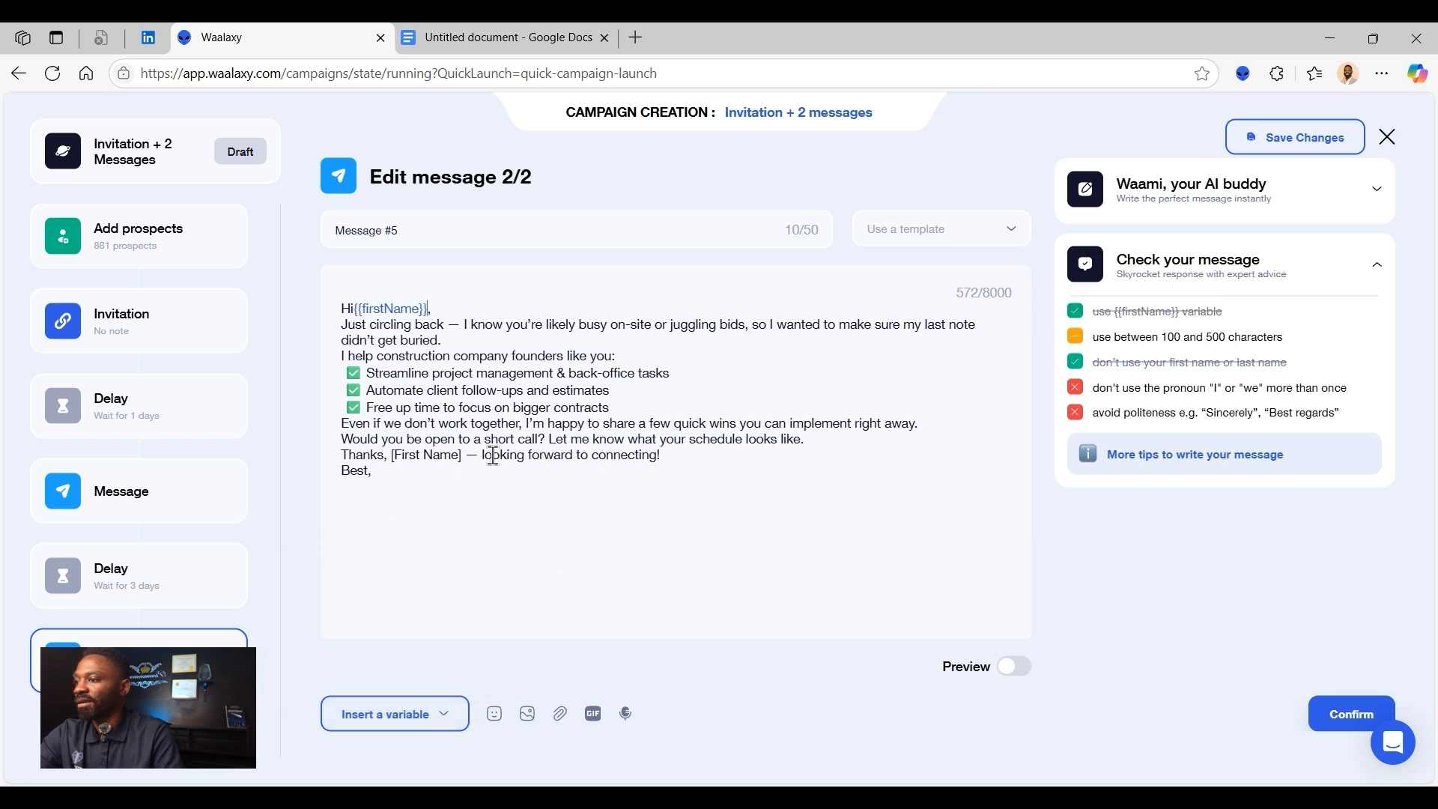
{"action": "left_click_drag", "start_coordinate": [461, 452], "coordinate": [403, 452]}
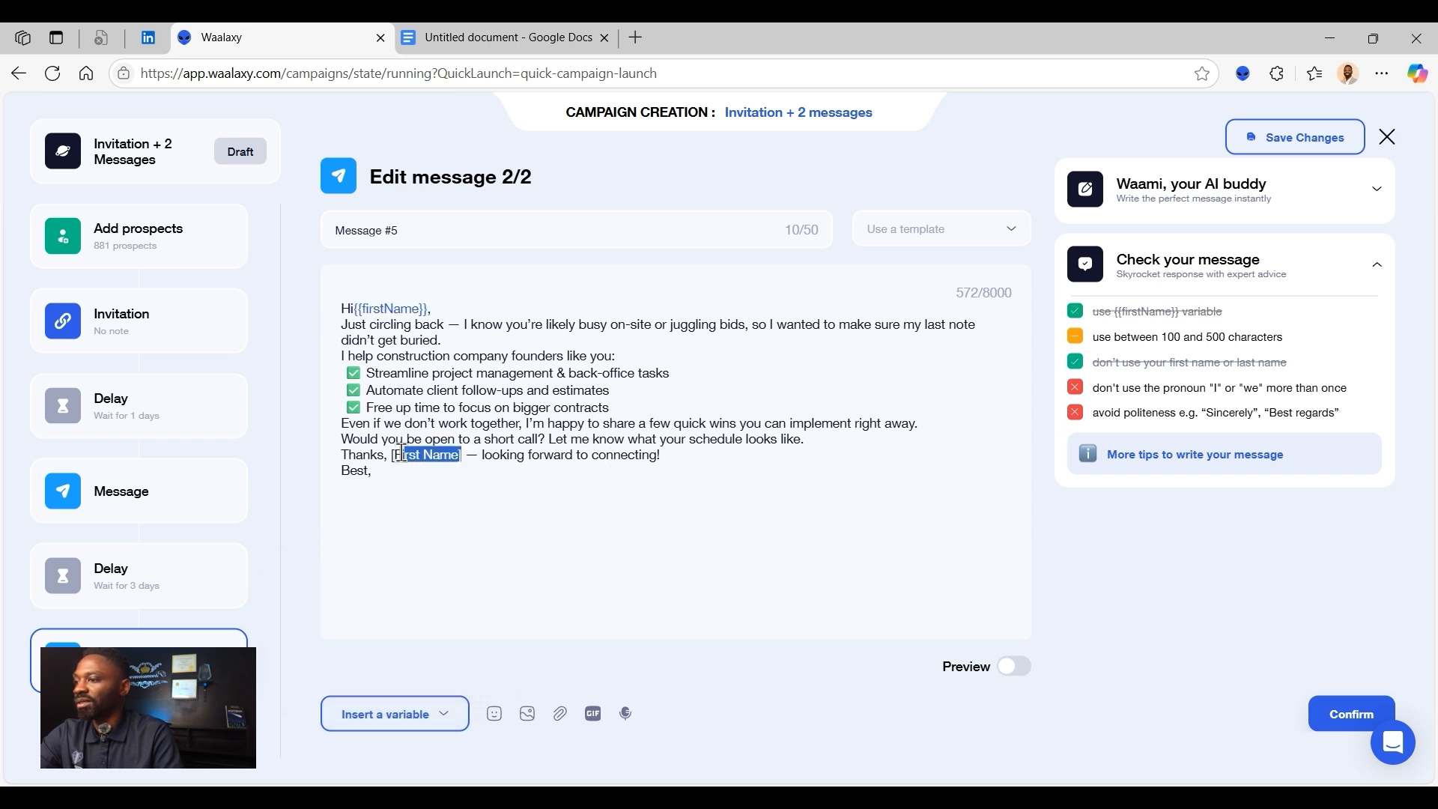
{"action": "left_click", "coordinate": [444, 741]}
{"action": "left_click", "coordinate": [442, 595]}
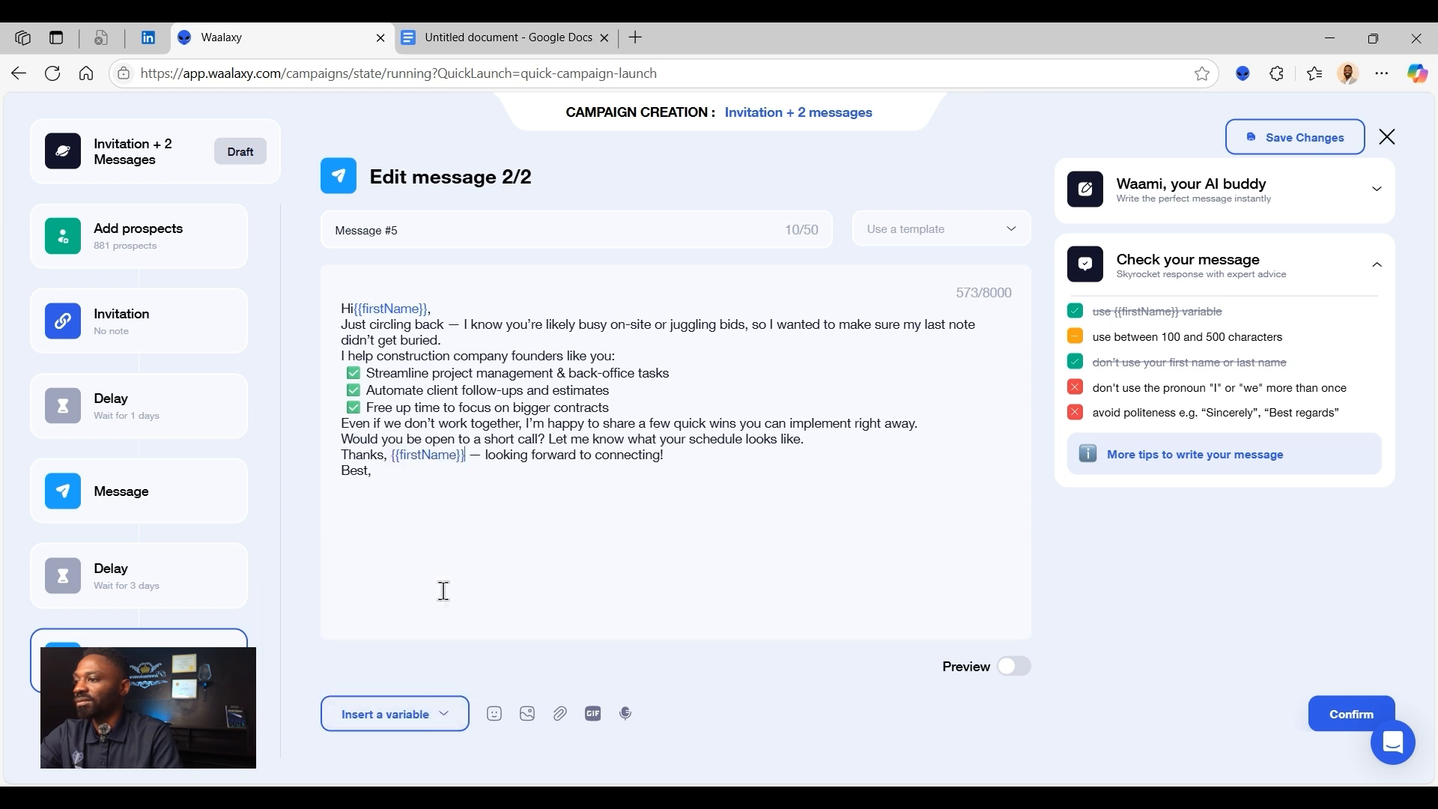
- Sign message 2/2 below "Best," with the sender's full name and "Austin Media Group" on separate lines, and turn on its preview
{"action": "left_click", "coordinate": [602, 503]}
{"action": "type", "text": "Angel"}
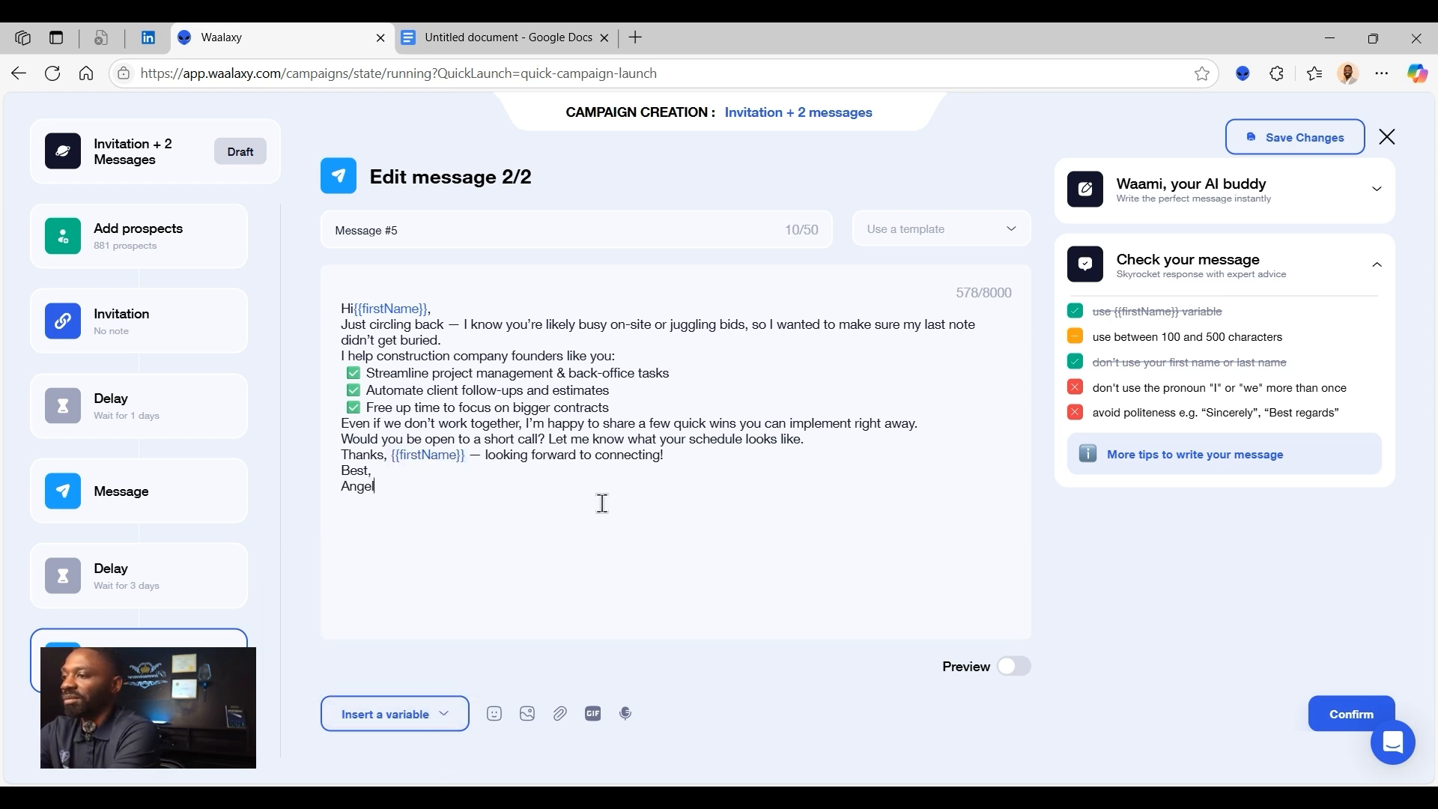
{"action": "type", "text": "o Austin"}
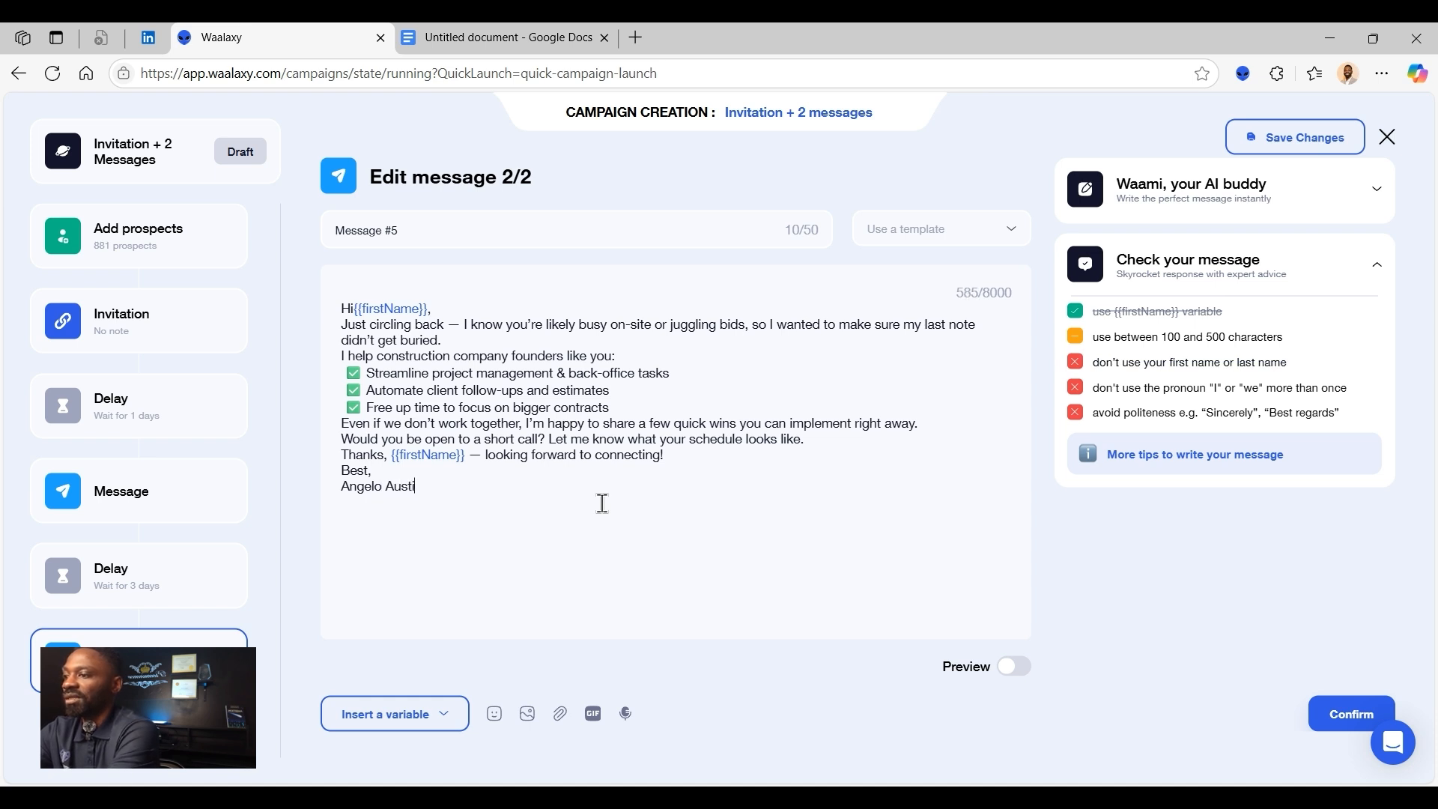
{"action": "key", "text": "Return"}
{"action": "type", "text": "Austin Media Group"}
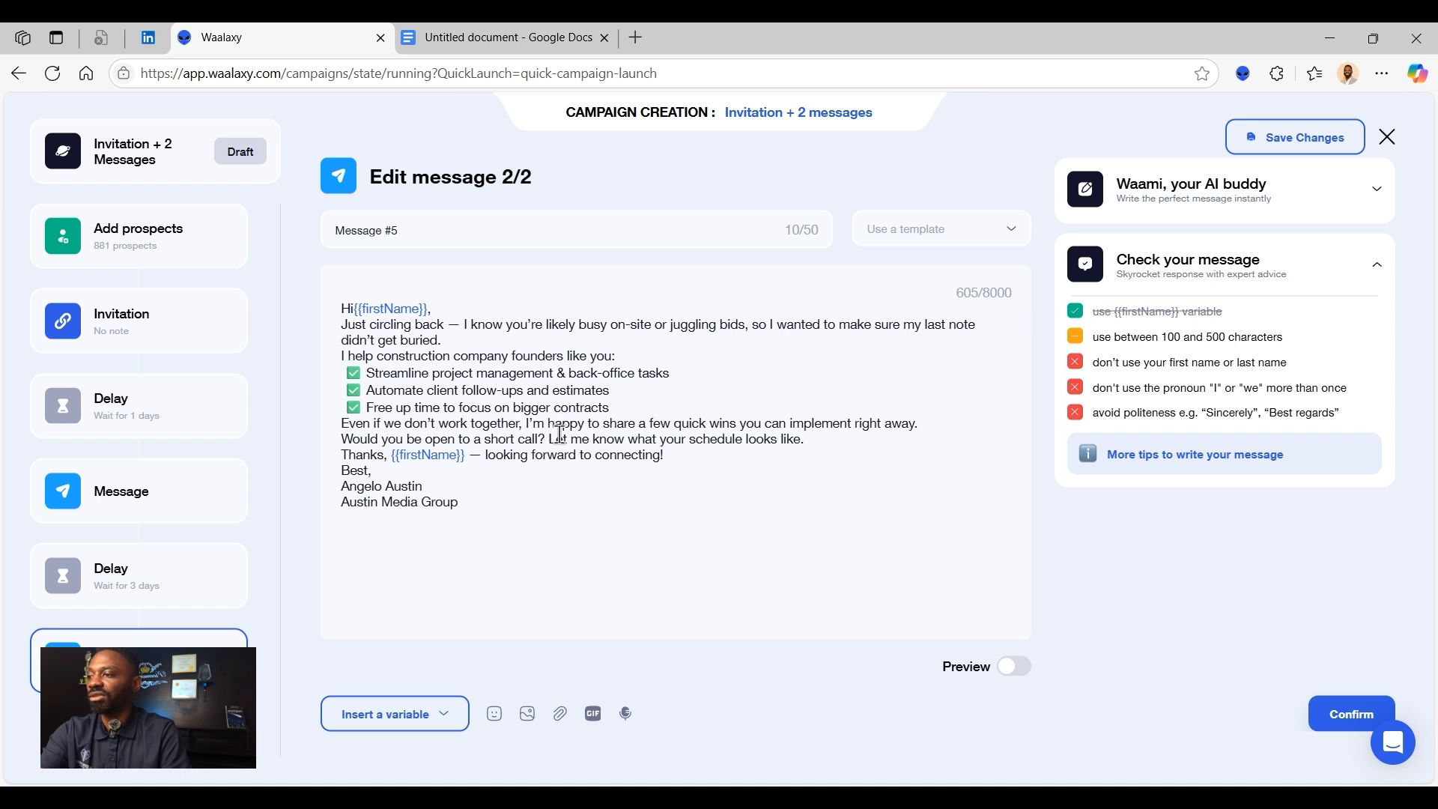
{"action": "key", "text": "Return"}
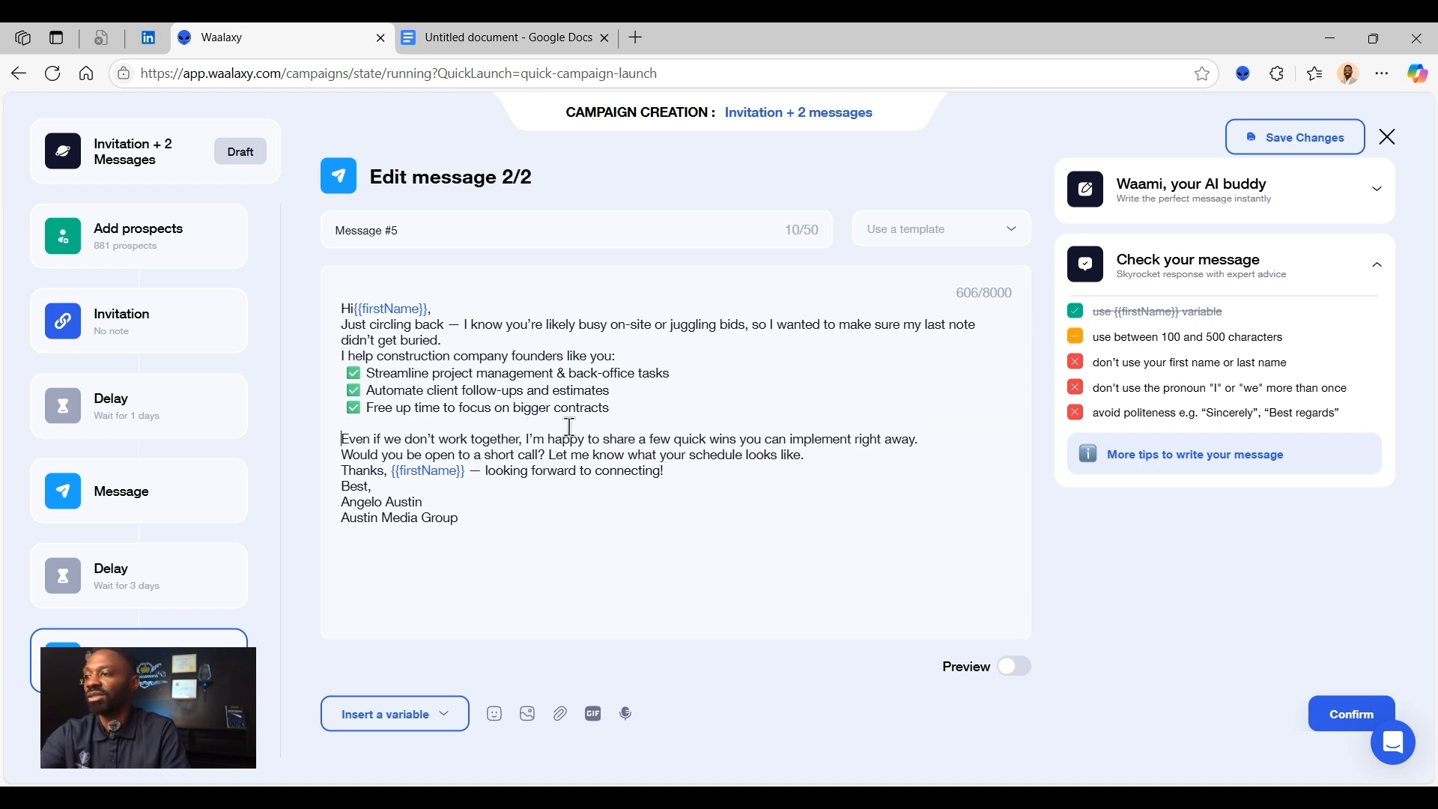
{"action": "key", "text": "BackSpace"}
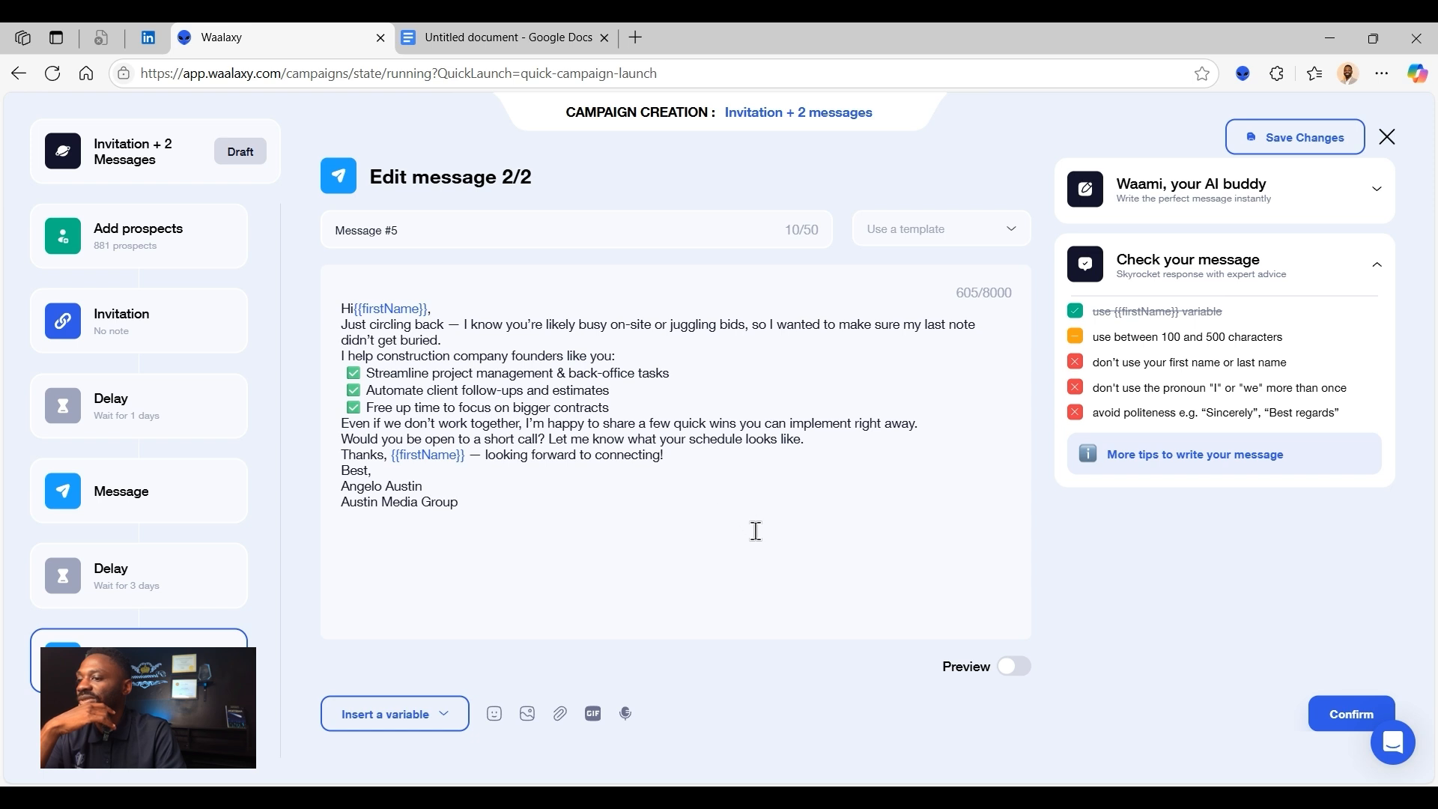
{"action": "left_click", "coordinate": [1015, 666]}
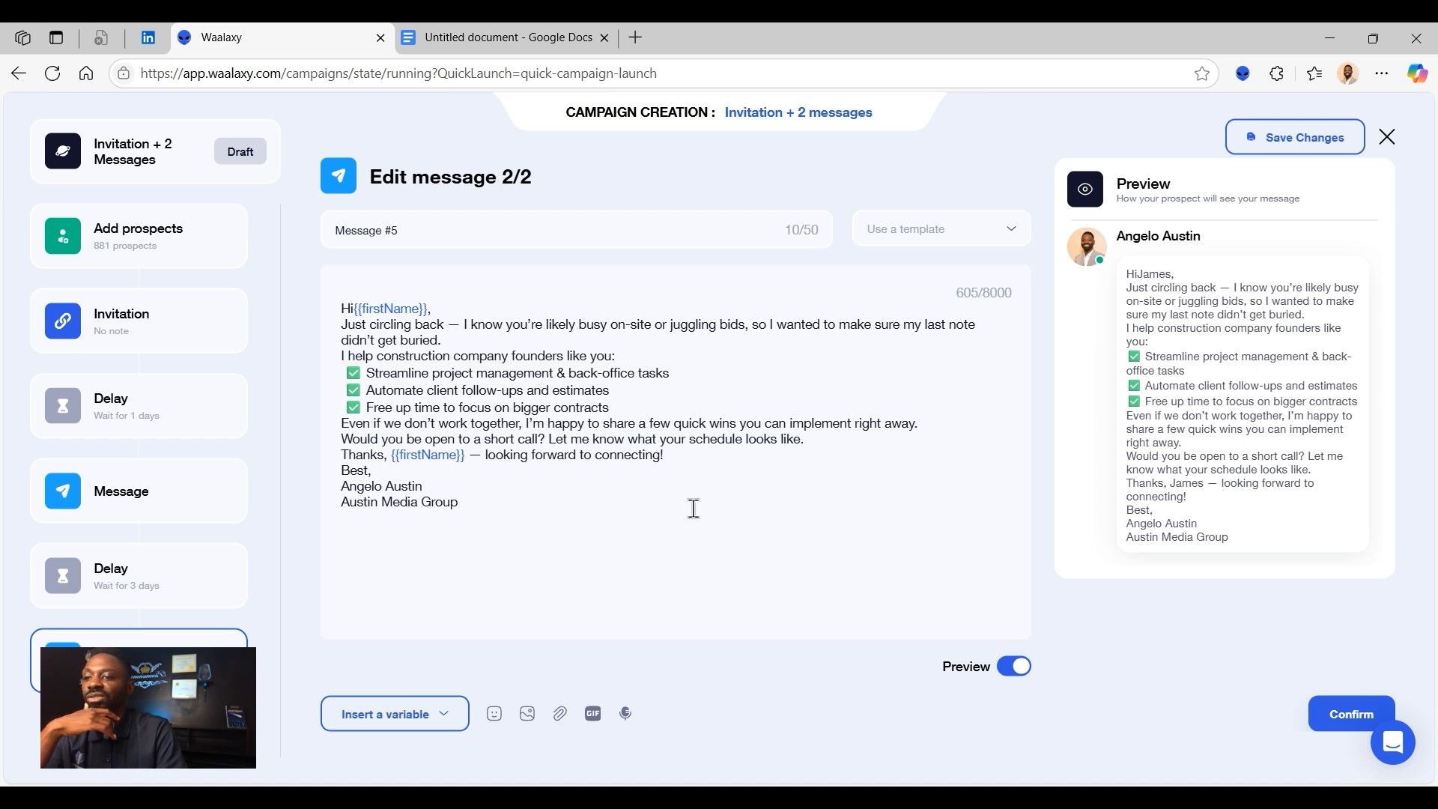
- Confirm message 2/2 and launch the Invitation + 2 Messages campaign for the Construction Owners prospects
{"action": "left_click", "coordinate": [1380, 716]}
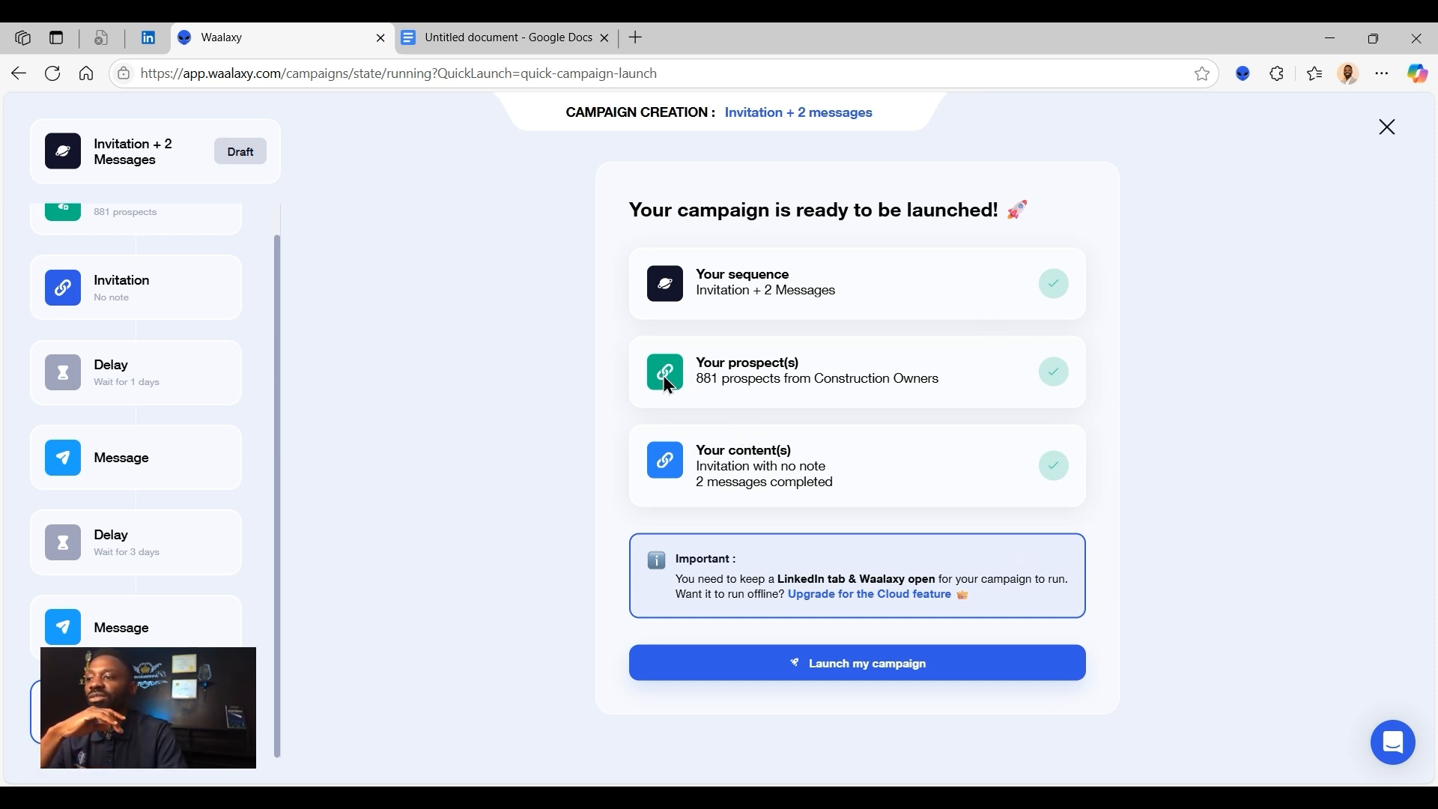
{"action": "left_click", "coordinate": [973, 668]}
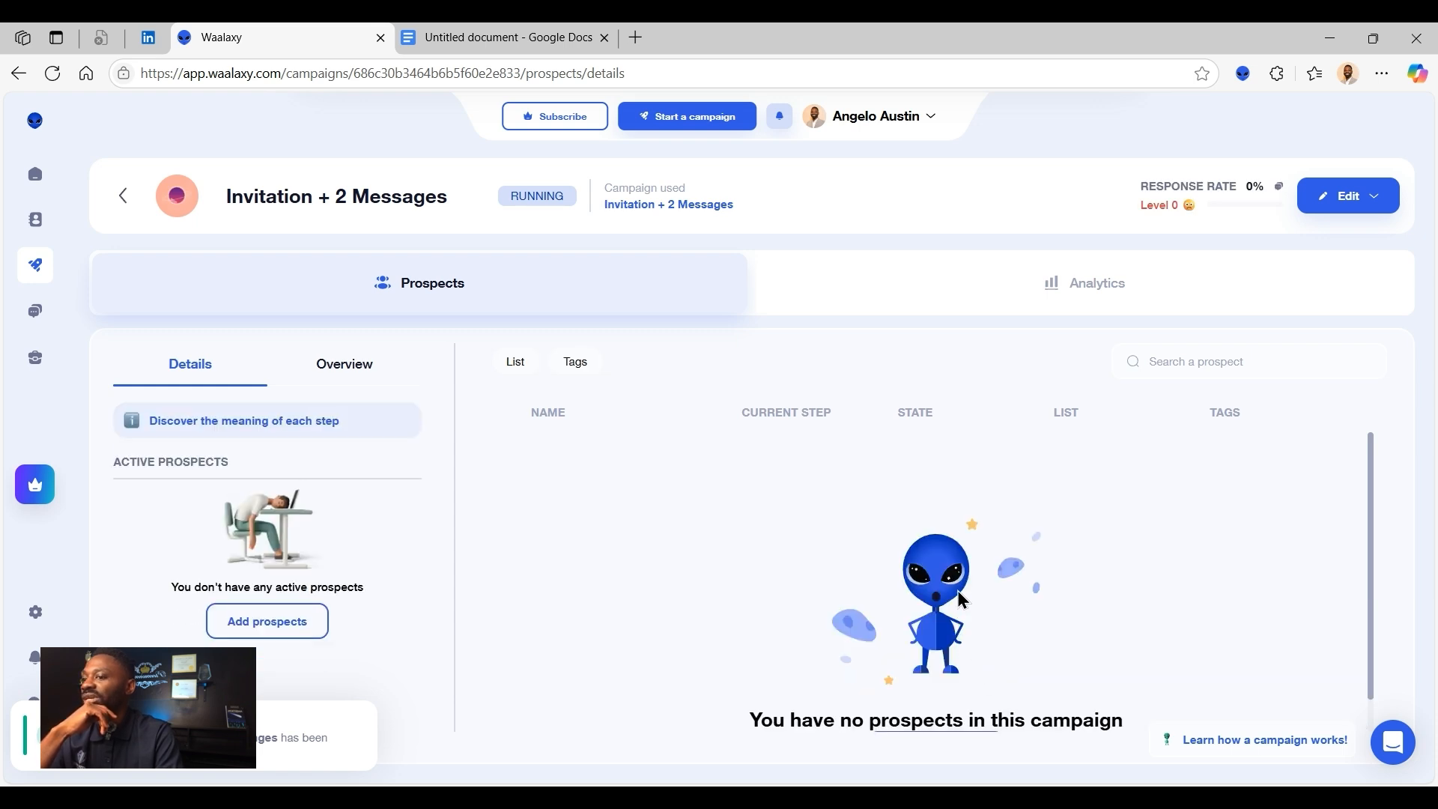
{"action": "scroll", "coordinate": [962, 599], "scroll_direction": "down", "scroll_amount": 1}
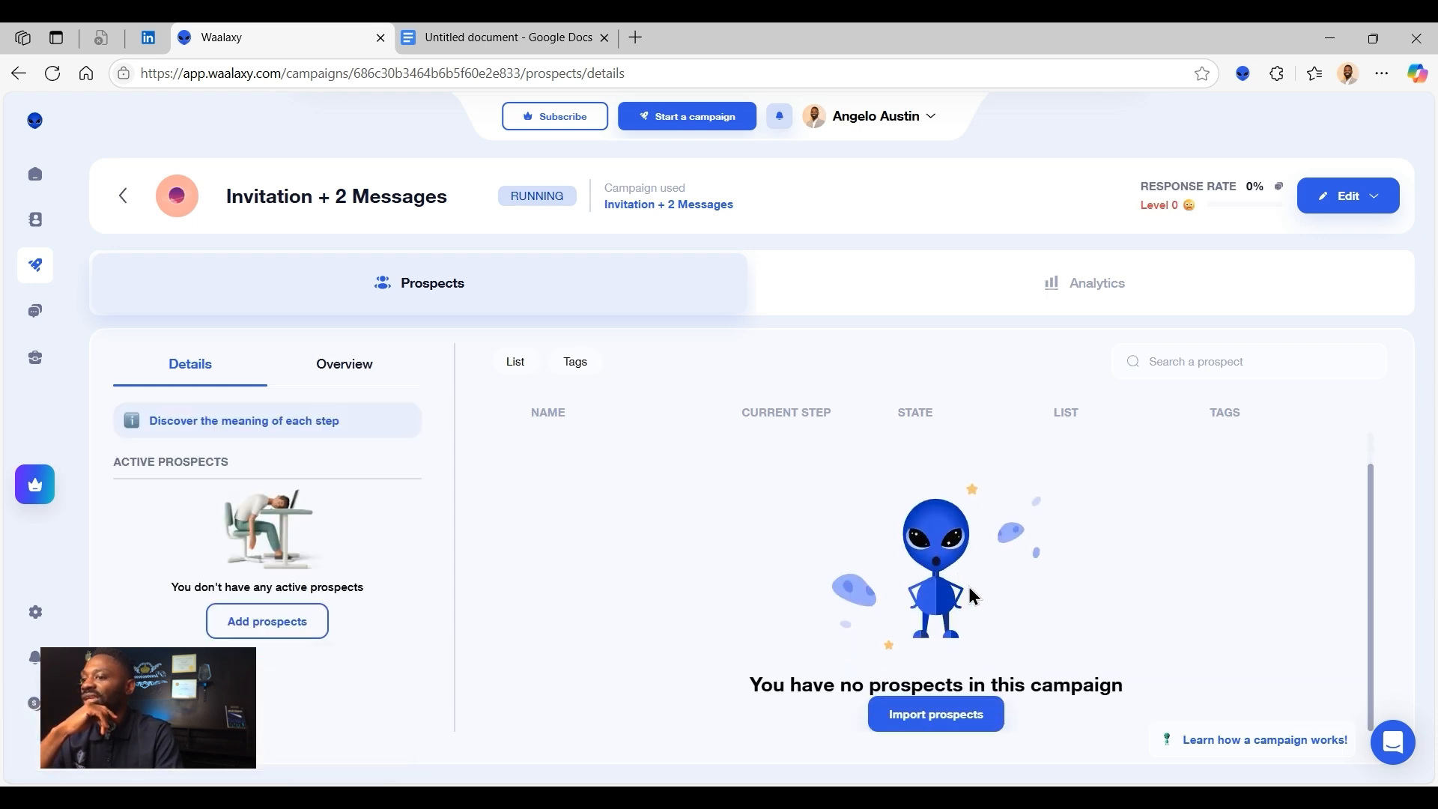
{"action": "scroll", "coordinate": [1359, 541], "scroll_direction": "up", "scroll_amount": 1}
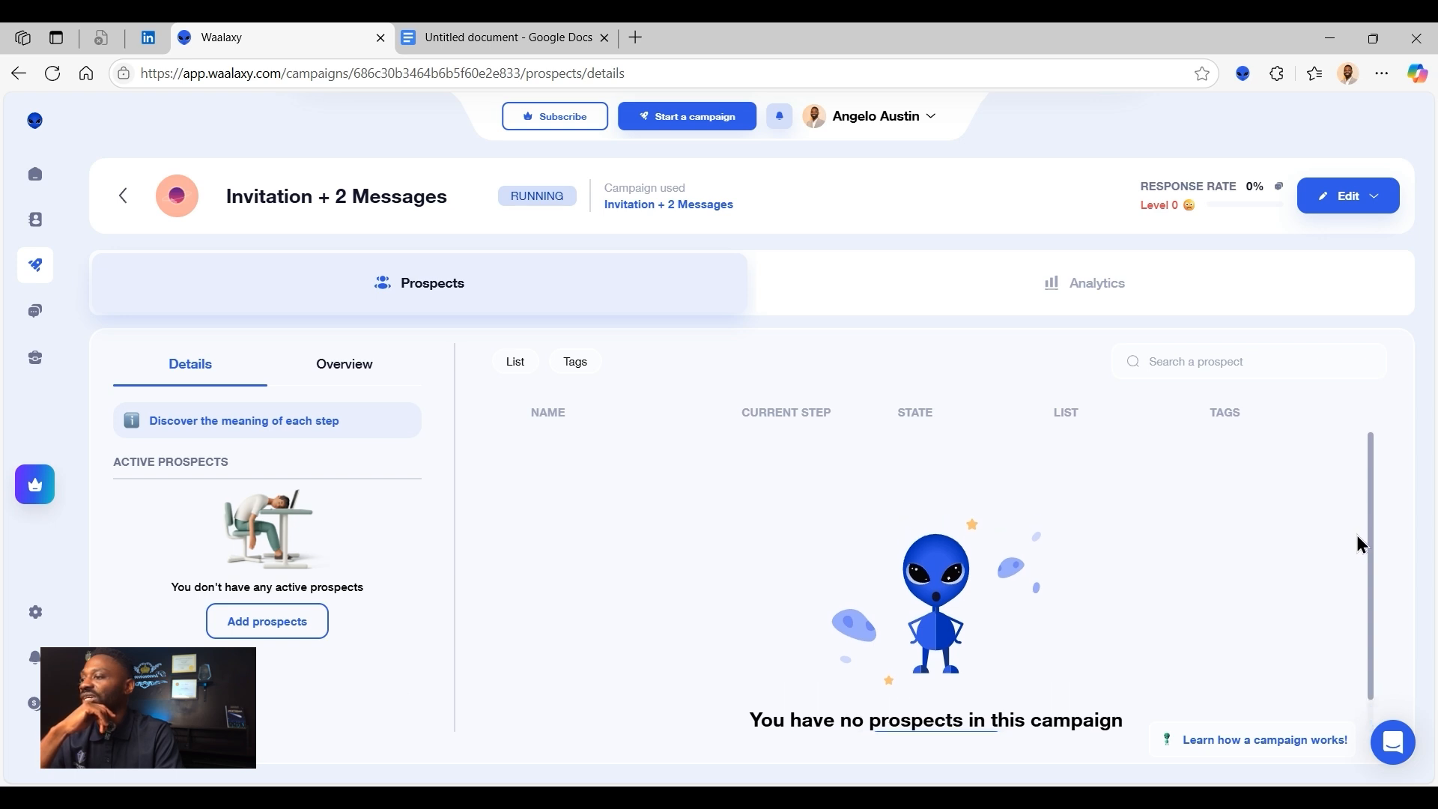